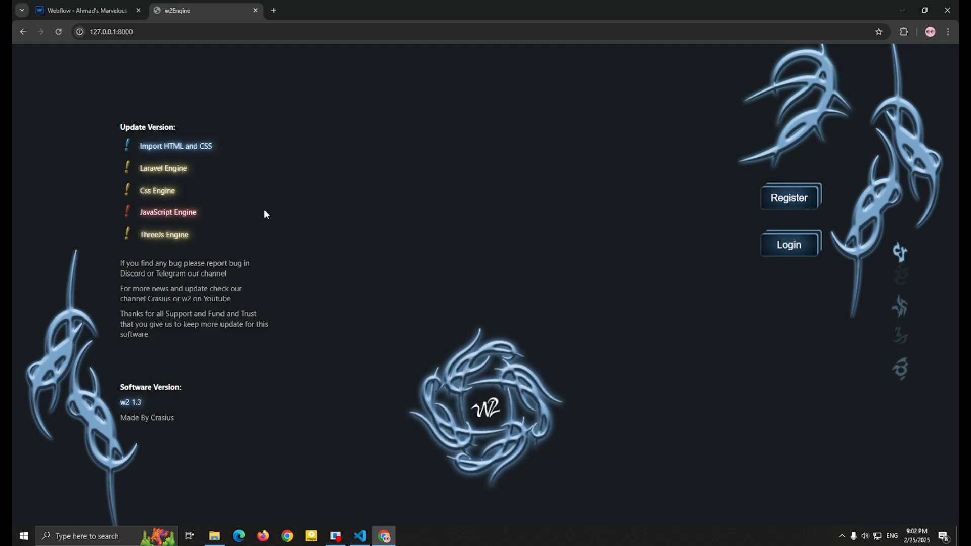
# - Examine the gradient Div Block 5's style settings in the Webflow designer and the available page elements
pyautogui.click(115, 6)
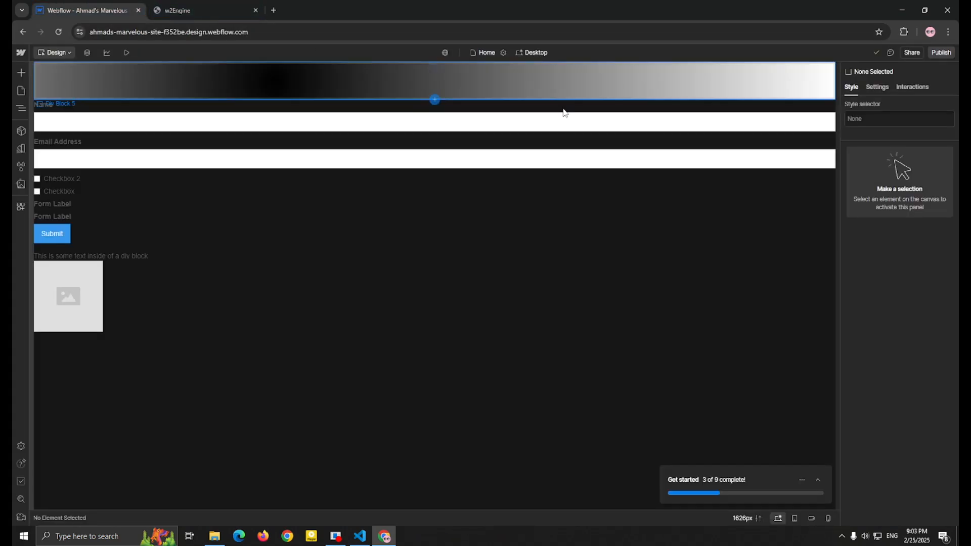
pyautogui.click(733, 96)
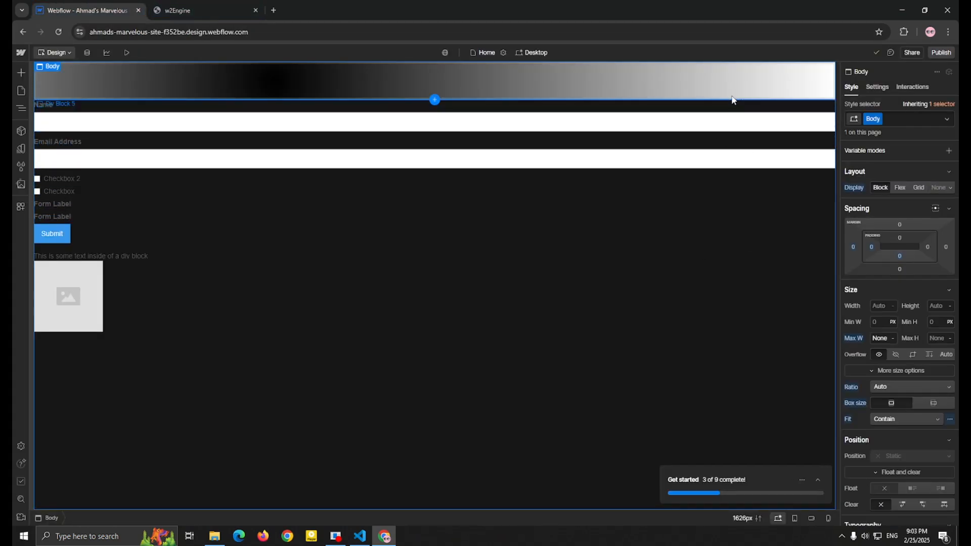
pyautogui.scroll(-3, 896, 327)
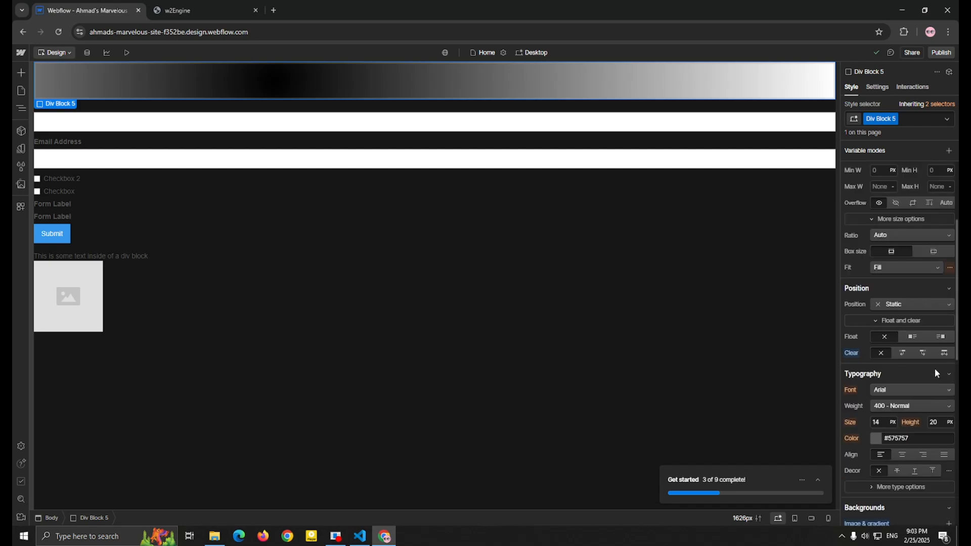
pyautogui.scroll(-5, 936, 368)
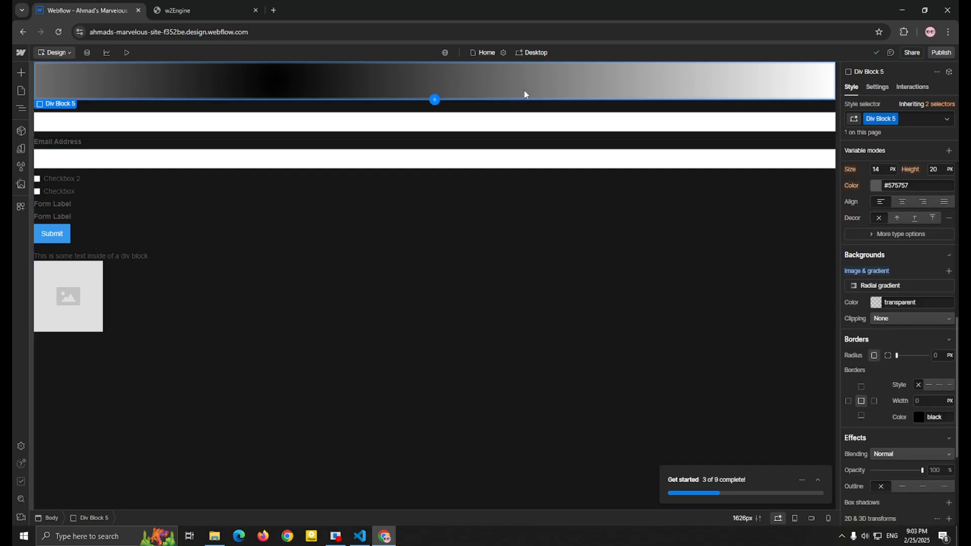
pyautogui.click(21, 70)
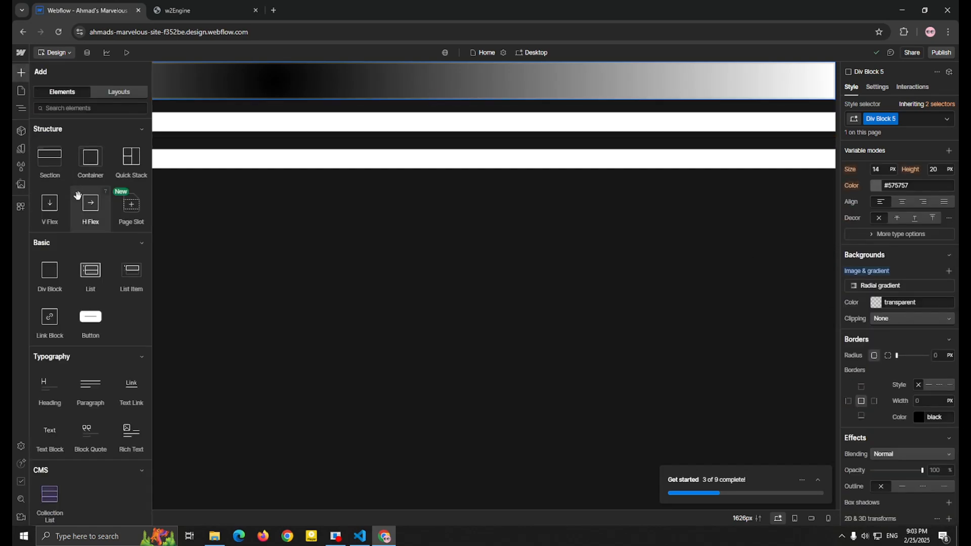
pyautogui.click(21, 76)
# - Open the w2-Engine-v1.3 repository from the GitHub repositories list in a new browser tab
pyautogui.click(163, 7)
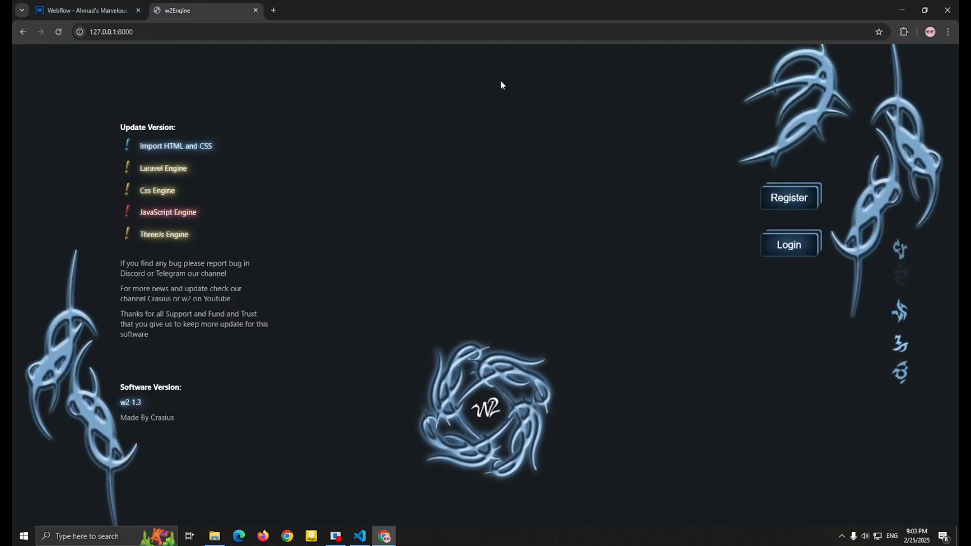
pyautogui.click(278, 11)
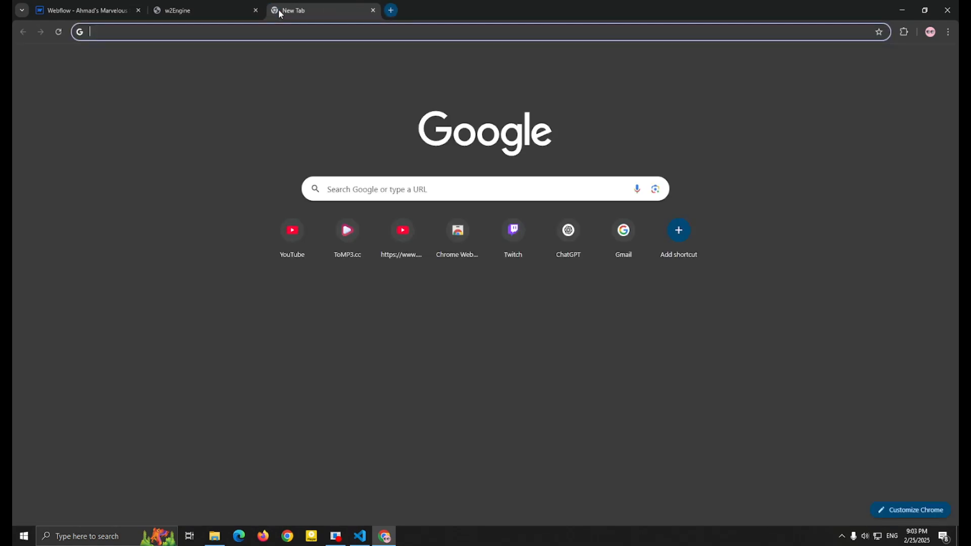
pyautogui.write('a')
pyautogui.press('BackSpace')
pyautogui.press('BackSpace')
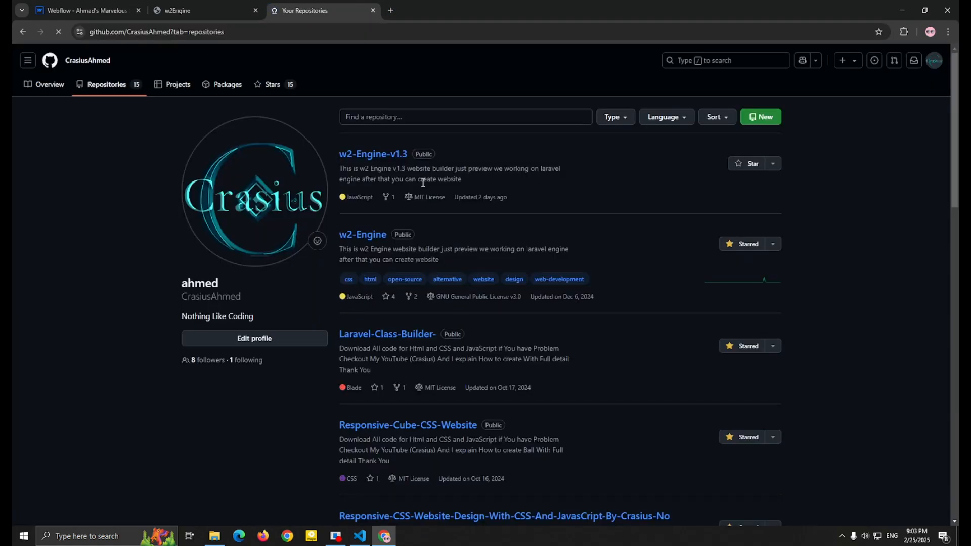
pyautogui.click(375, 159)
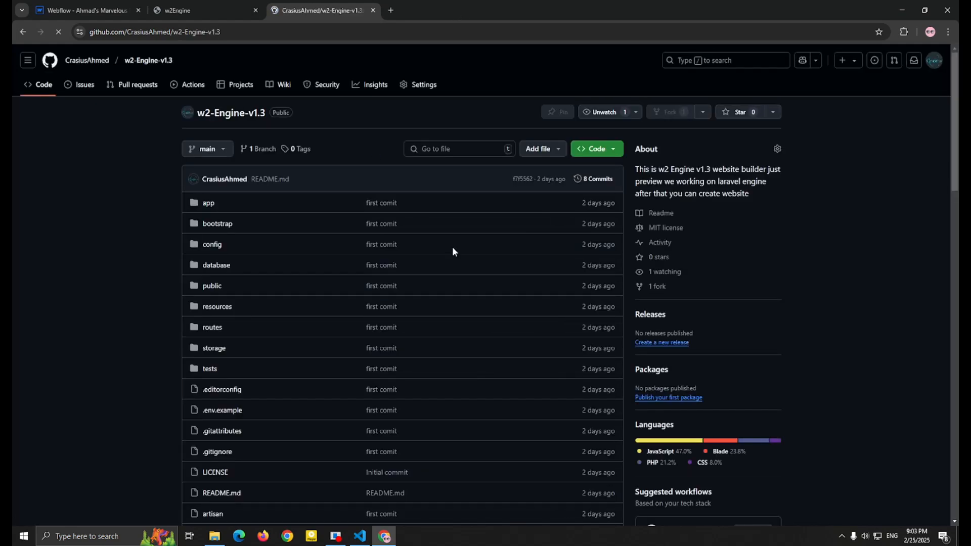
# - Check the local project's node_modules folder in Visual Studio Code against the repository's file list on GitHub
pyautogui.click(360, 536)
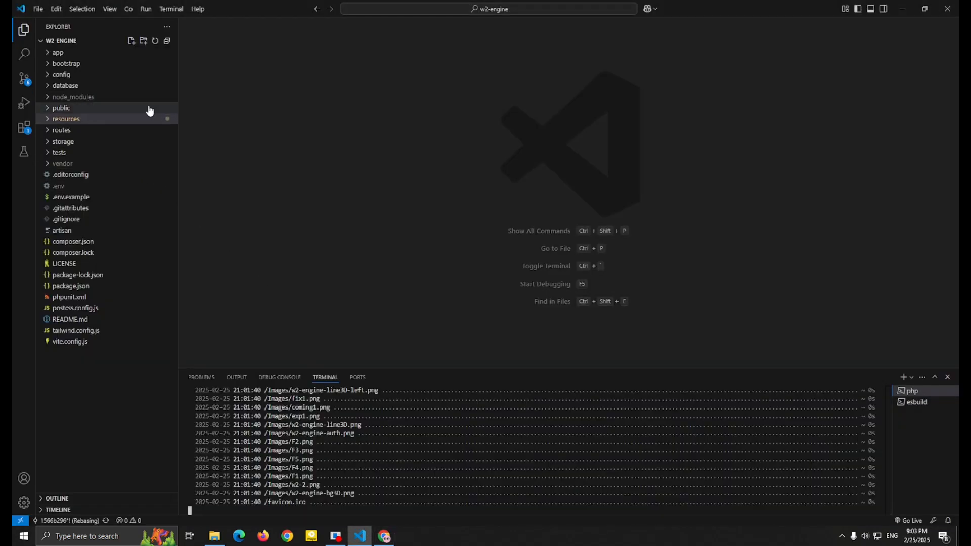
pyautogui.click(76, 97)
pyautogui.click(76, 98)
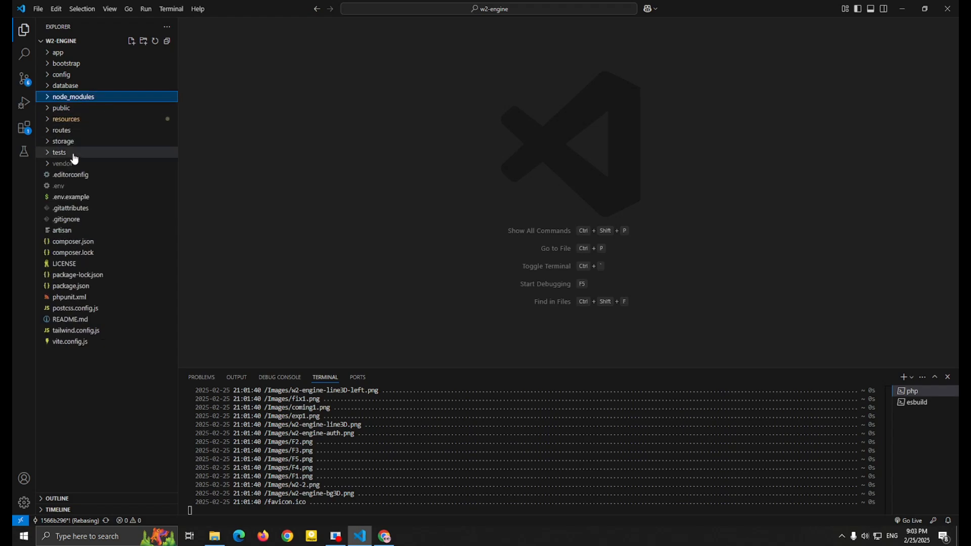
pyautogui.click(385, 537)
pyautogui.scroll(-5, 414, 431)
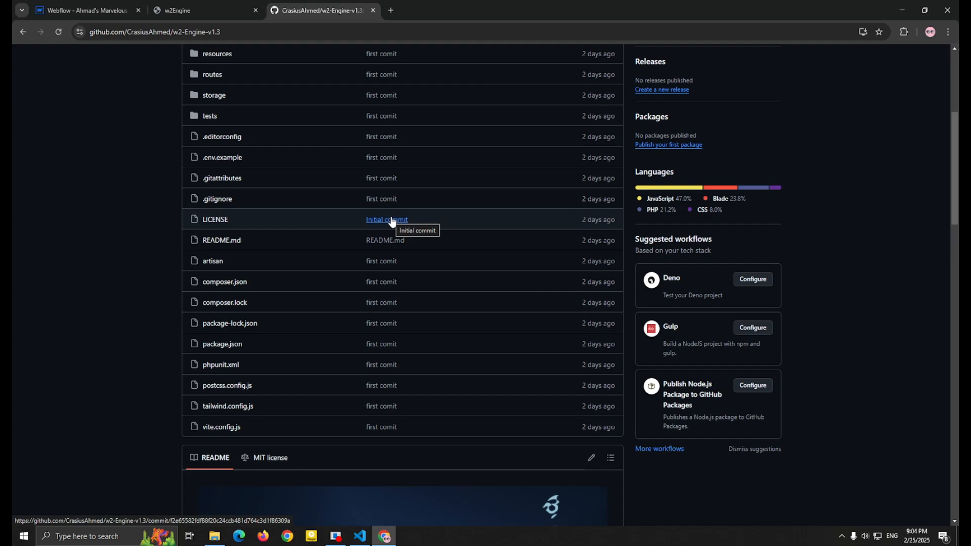
pyautogui.scroll(5, 394, 211)
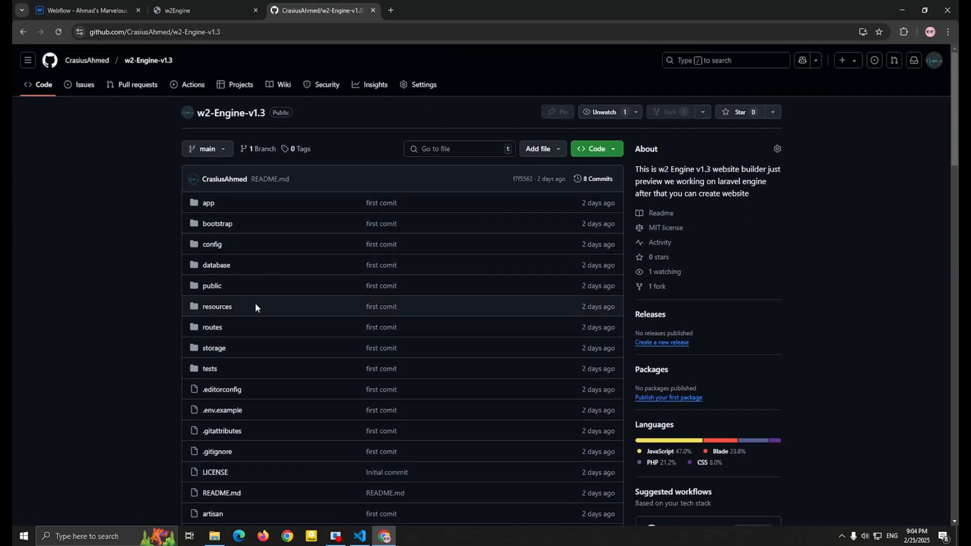
# - Examine the local project folder's contents on disk and the files and README of the w2-Engine-v1.3 repository
pyautogui.click(893, 10)
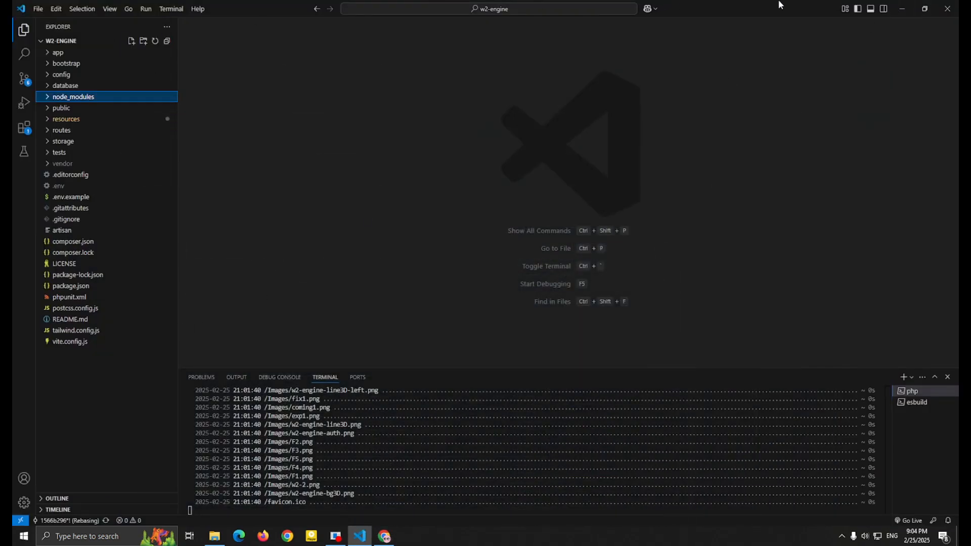
pyautogui.click(902, 9)
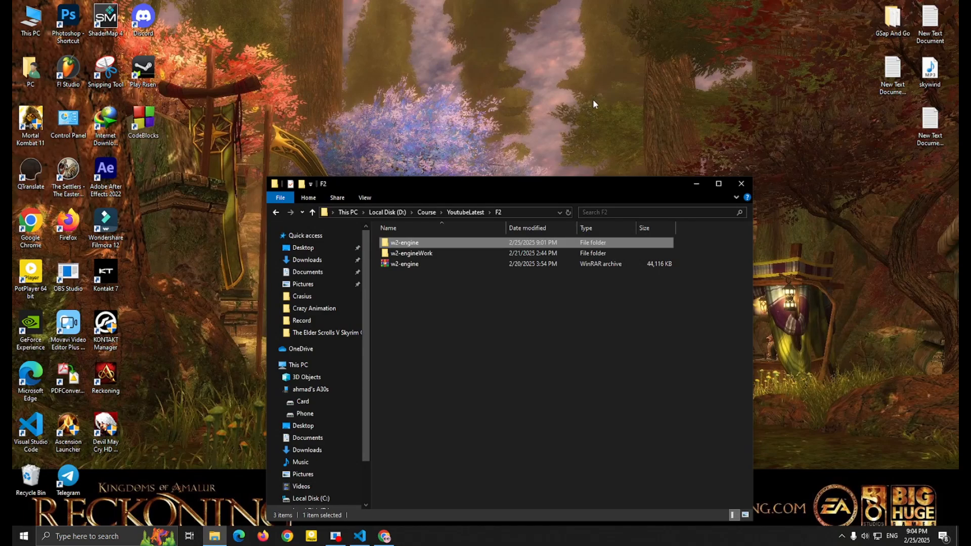
pyautogui.click(385, 536)
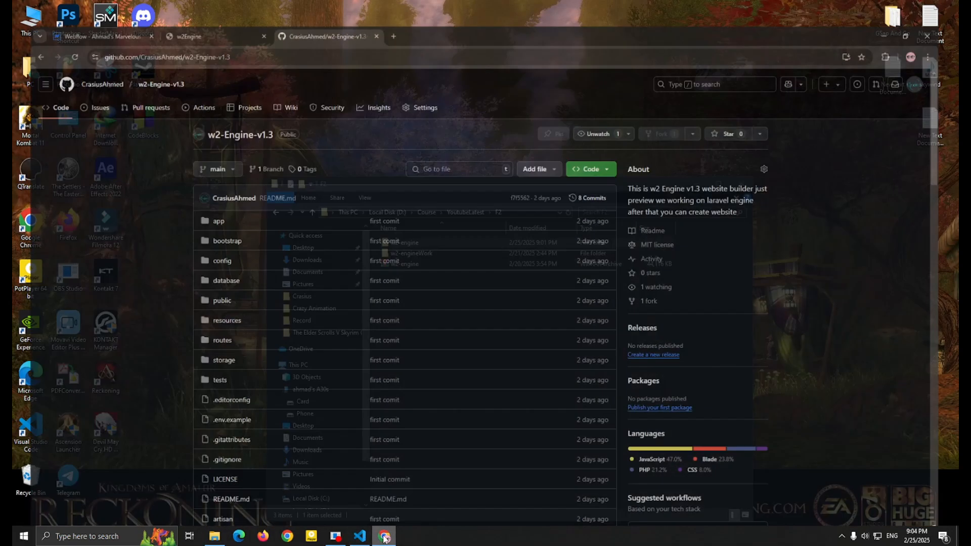
pyautogui.scroll(-3, 579, 138)
pyautogui.scroll(3, 583, 150)
pyautogui.scroll(-5, 241, 143)
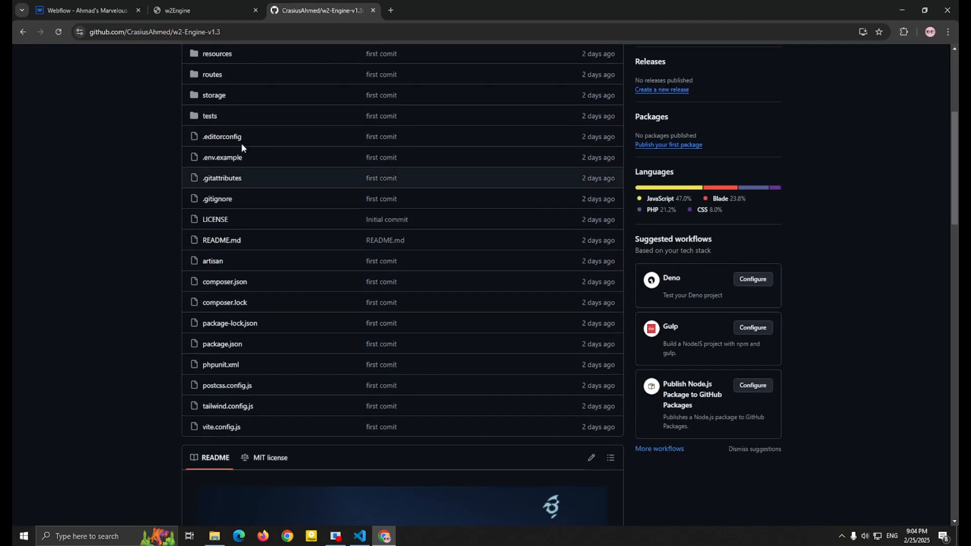
pyautogui.scroll(-6, 526, 331)
pyautogui.scroll(5, 521, 318)
pyautogui.scroll(5, 520, 318)
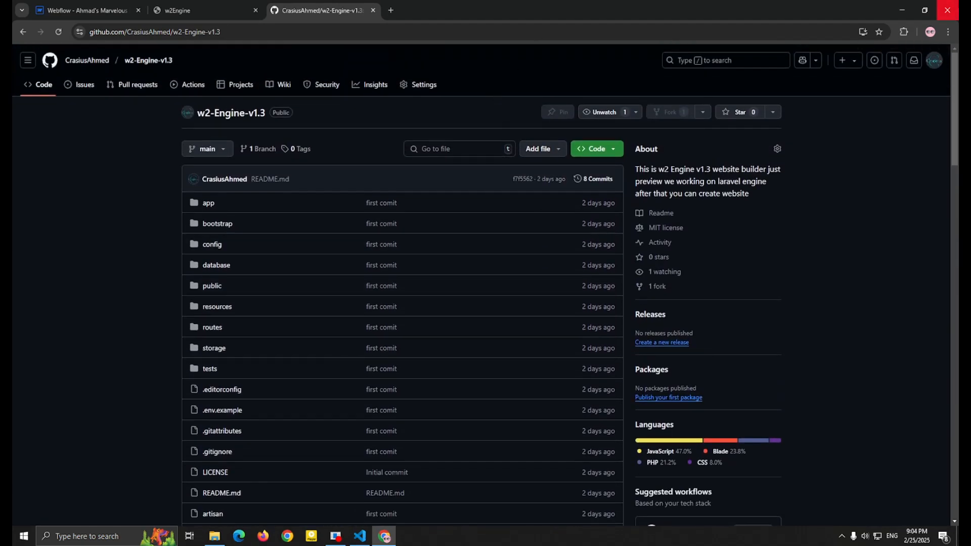
# - Open the w2-engine folder from F2 in Visual Studio Code and run "php artisan serve" in its first terminal
pyautogui.click(84, 10)
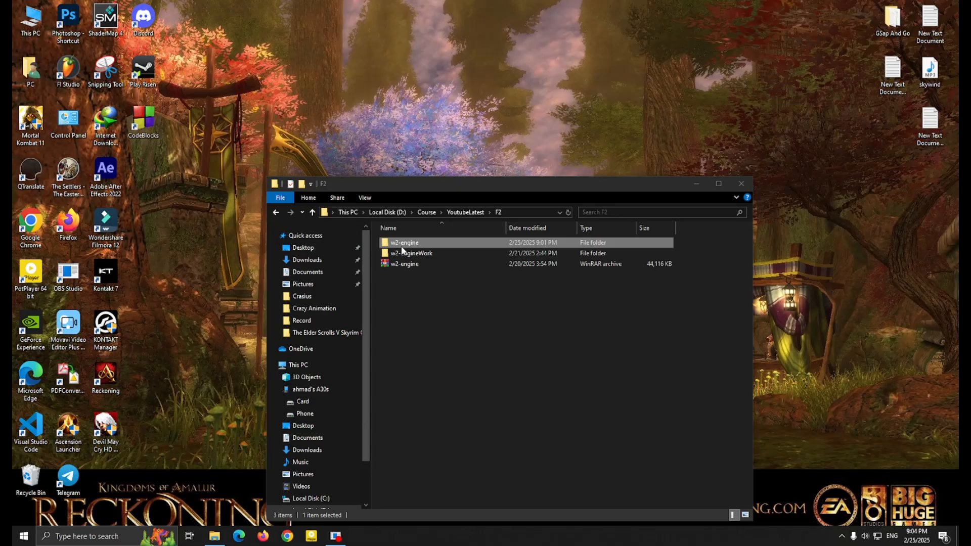
pyautogui.moveTo(403, 250); pyautogui.dragTo(32, 421)
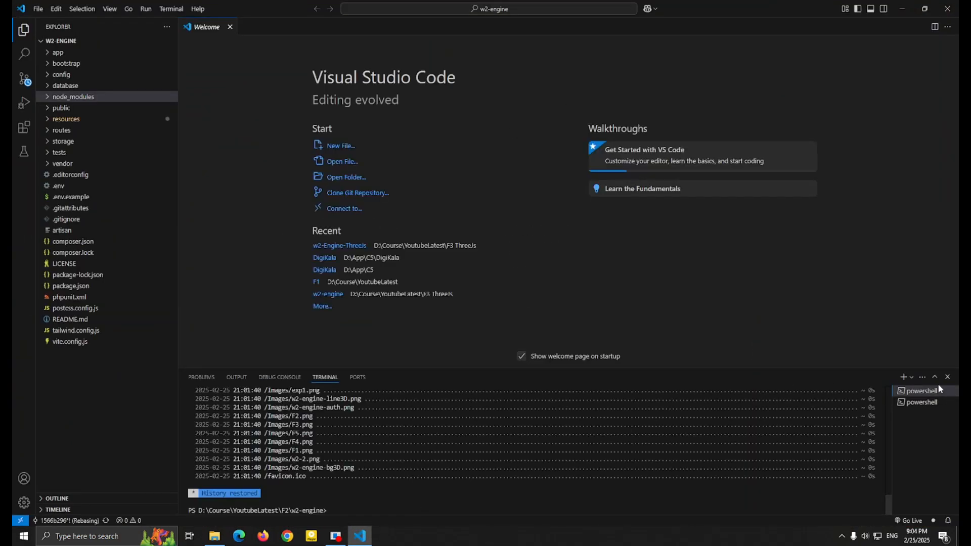
pyautogui.click(510, 470)
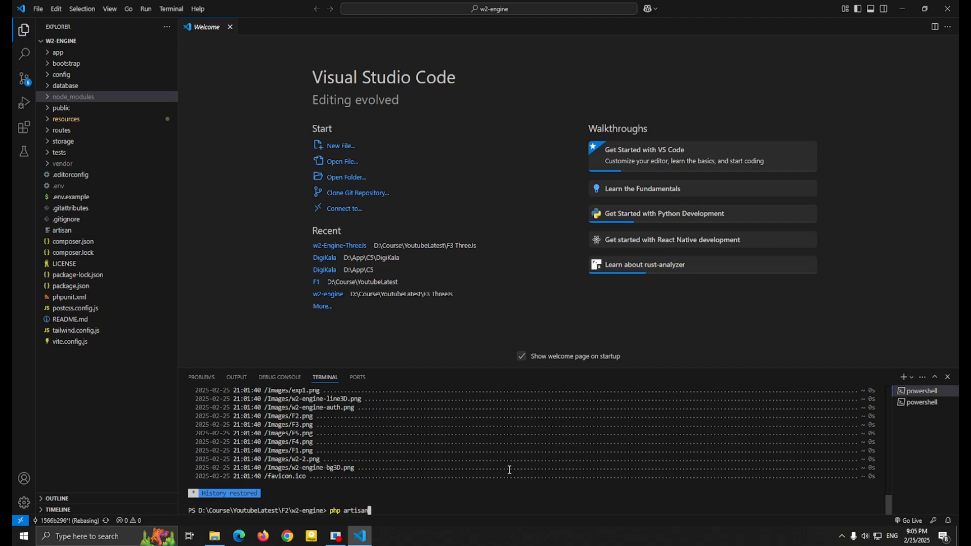
pyautogui.write('php artisan serve')
pyautogui.press('Return')
# - Run "npm run dev" in the second terminal of the w2-engine project
pyautogui.click(918, 403)
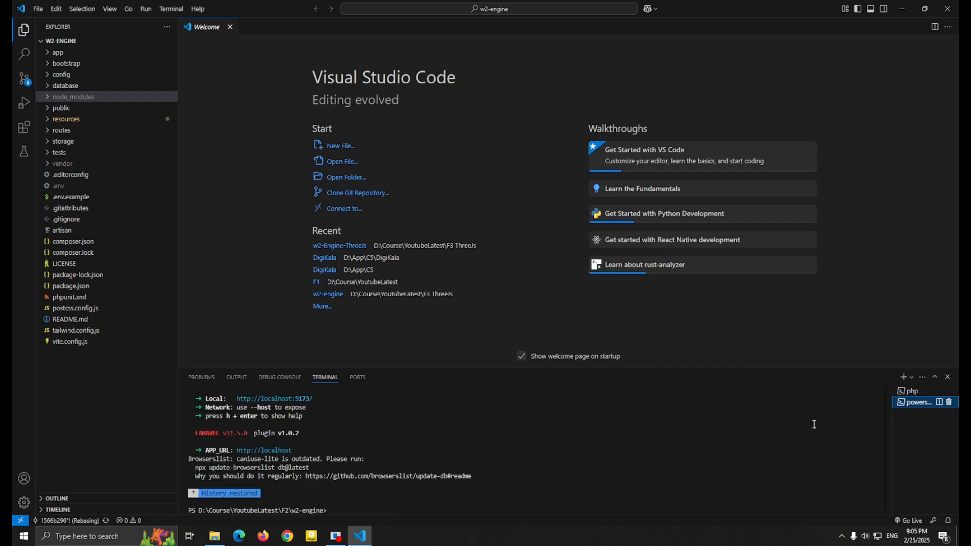
pyautogui.write('npm run de')
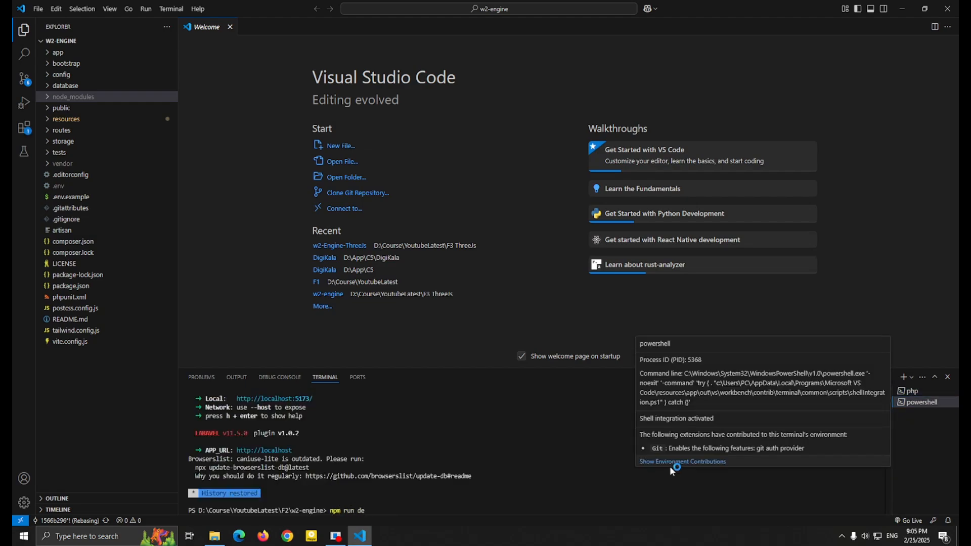
pyautogui.write('v')
pyautogui.press('Return')
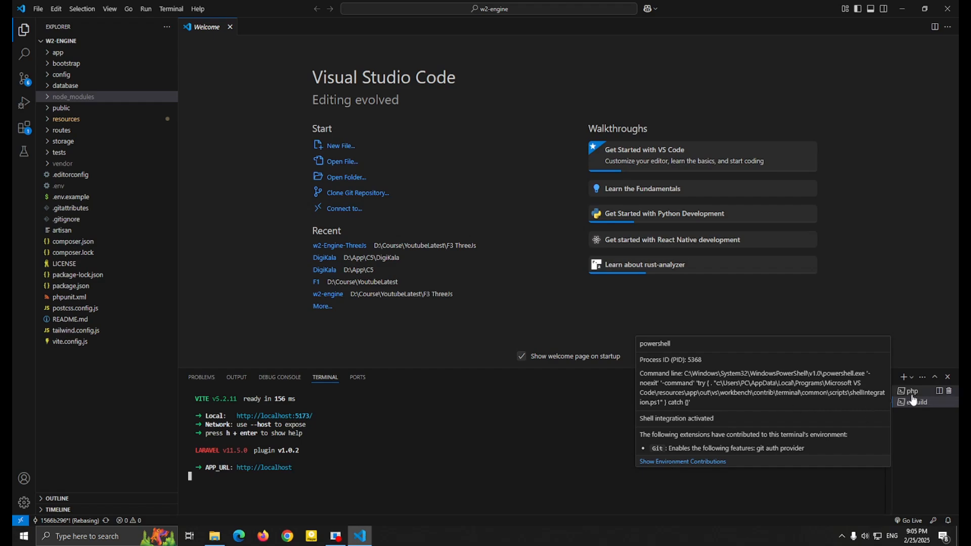
pyautogui.click(911, 391)
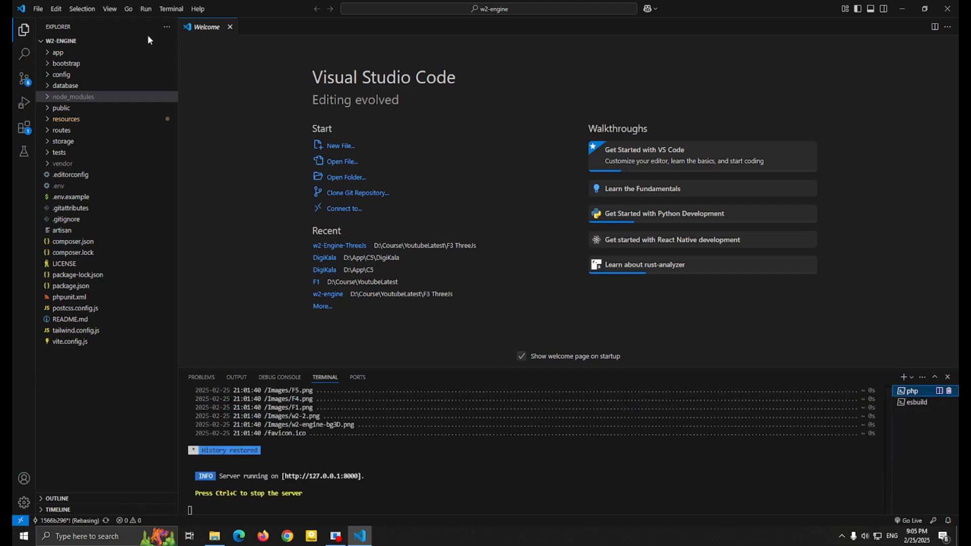
pyautogui.keyDown('ctrl'); pyautogui.click(332, 476); pyautogui.keyUp('ctrl')
pyautogui.click(455, 25)
pyautogui.click(947, 8)
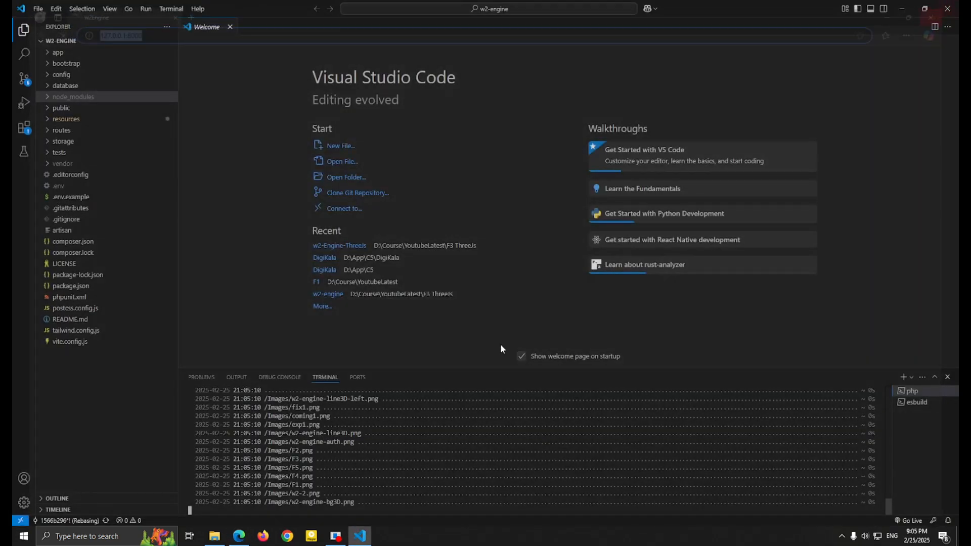
pyautogui.click(263, 536)
pyautogui.click(947, 7)
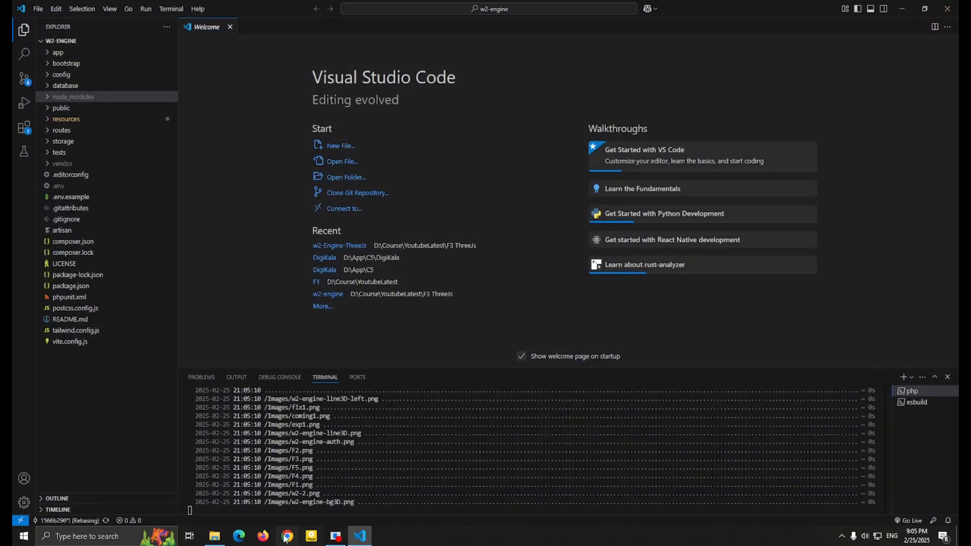
pyautogui.click(286, 538)
pyautogui.click(332, 251)
pyautogui.write('http://127.0.0.1:8000/')
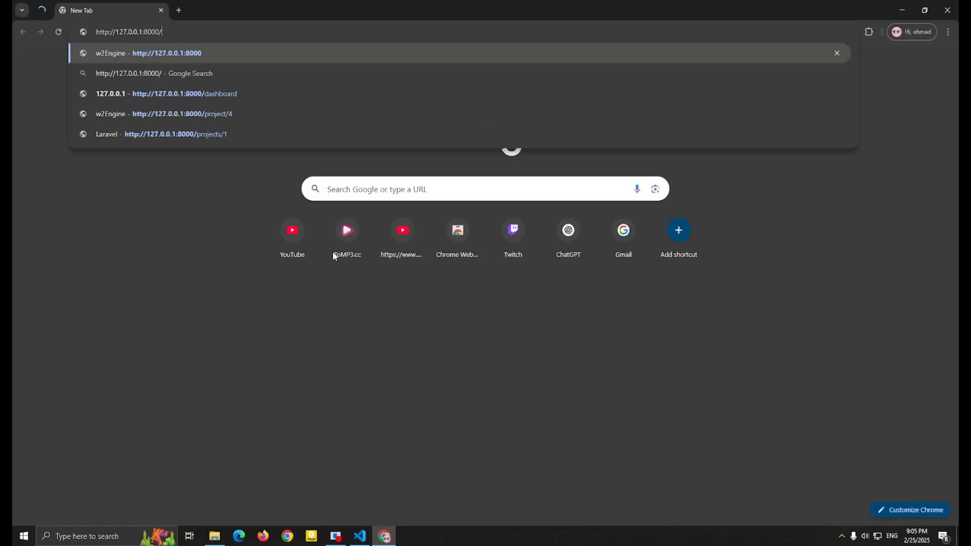
pyautogui.press('Return')
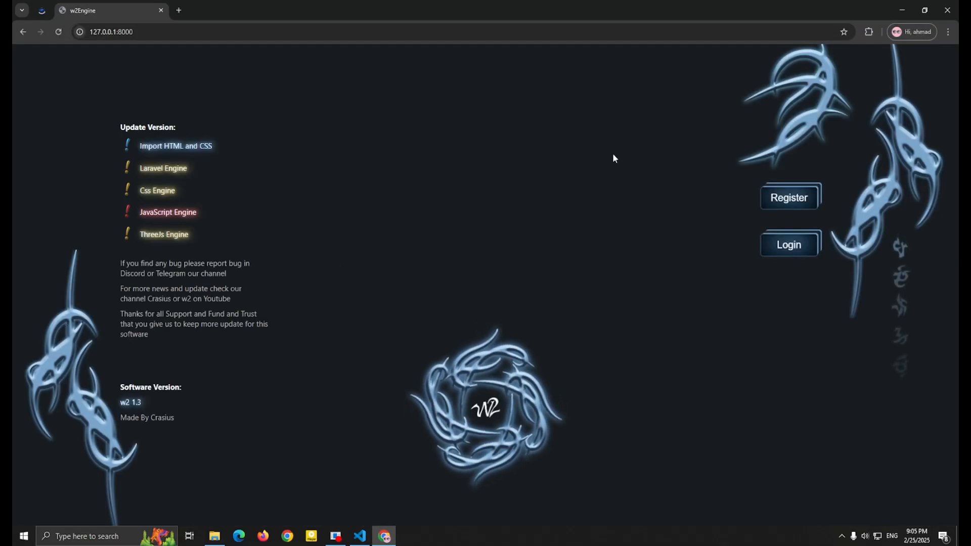
# - Log out of the w2Engine dashboard and open the registration page
pyautogui.click(774, 193)
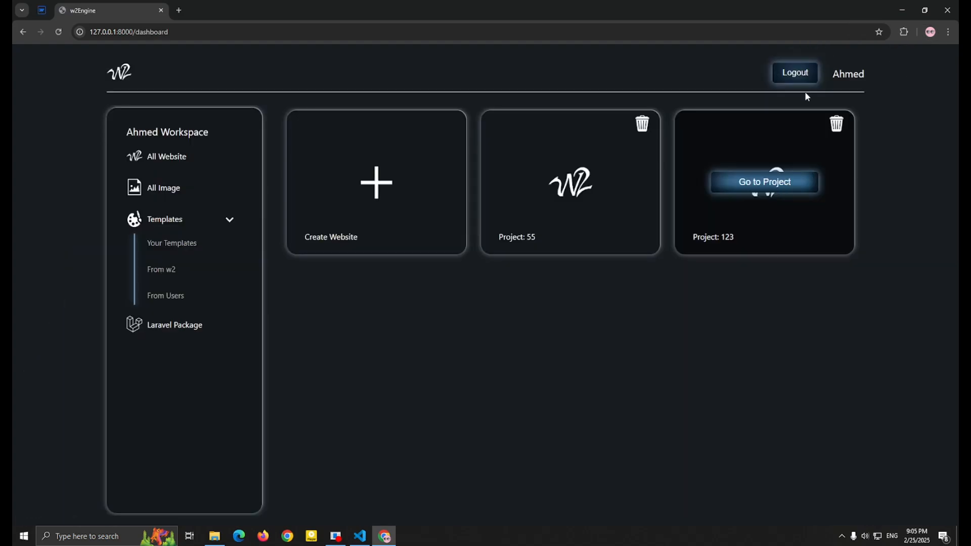
pyautogui.click(788, 77)
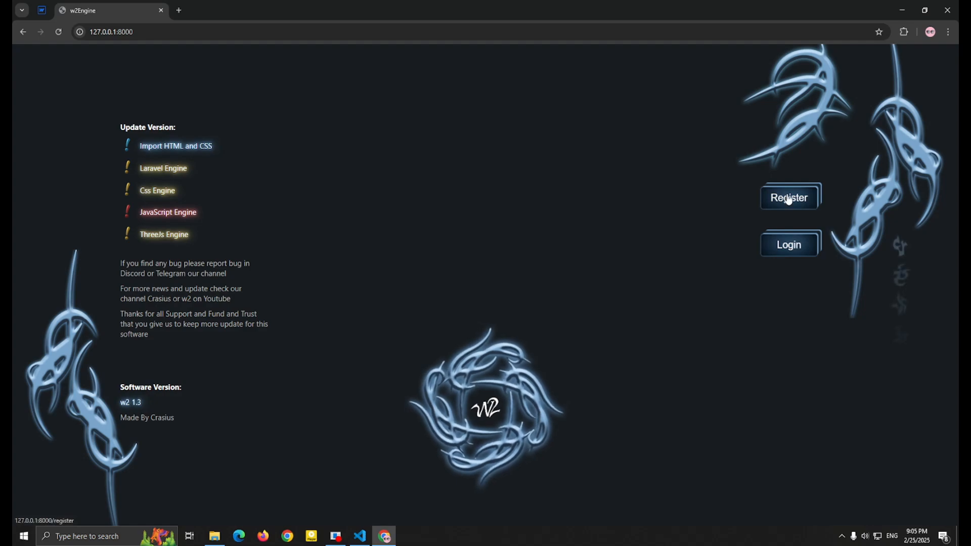
pyautogui.click(790, 196)
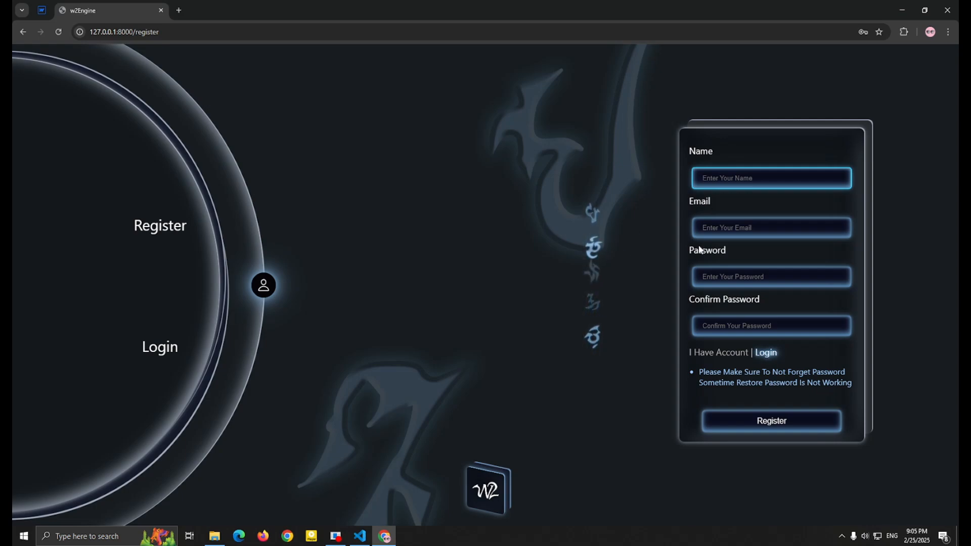
# - Switch to the login form, sign in with the saved account and dismiss the saved-password warning
pyautogui.click(766, 353)
pyautogui.click(772, 373)
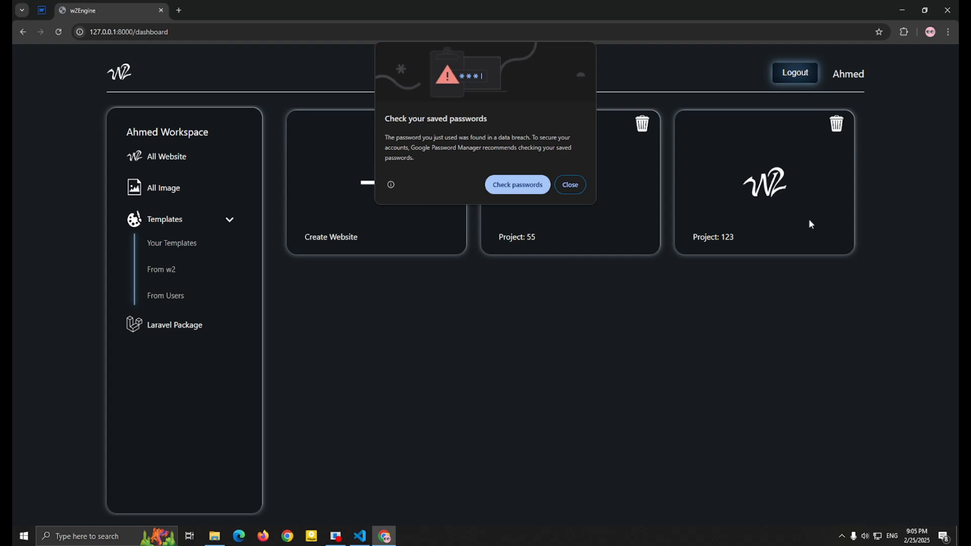
pyautogui.click(584, 185)
# - Try to create a new website project from the dashboard
pyautogui.click(429, 187)
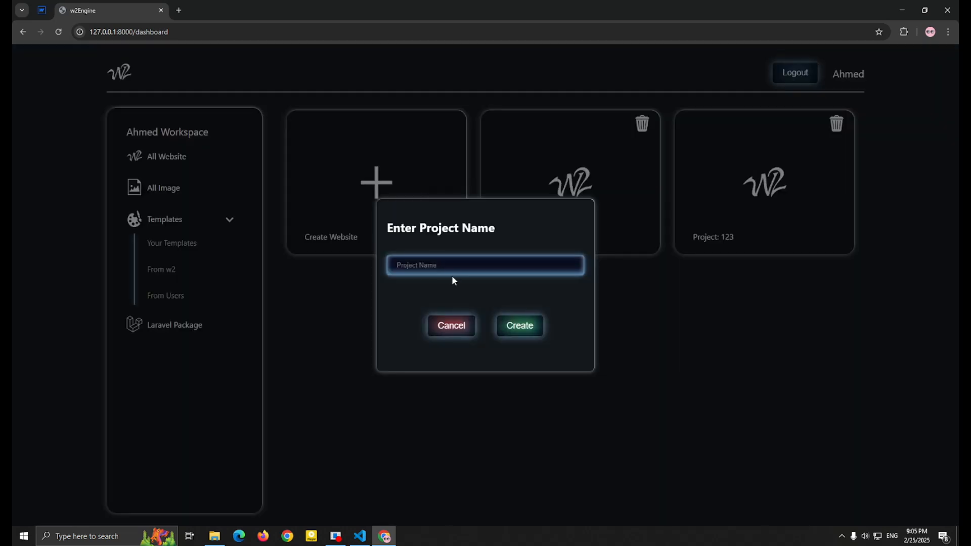
pyautogui.click(452, 274)
pyautogui.click(460, 292)
pyautogui.click(525, 326)
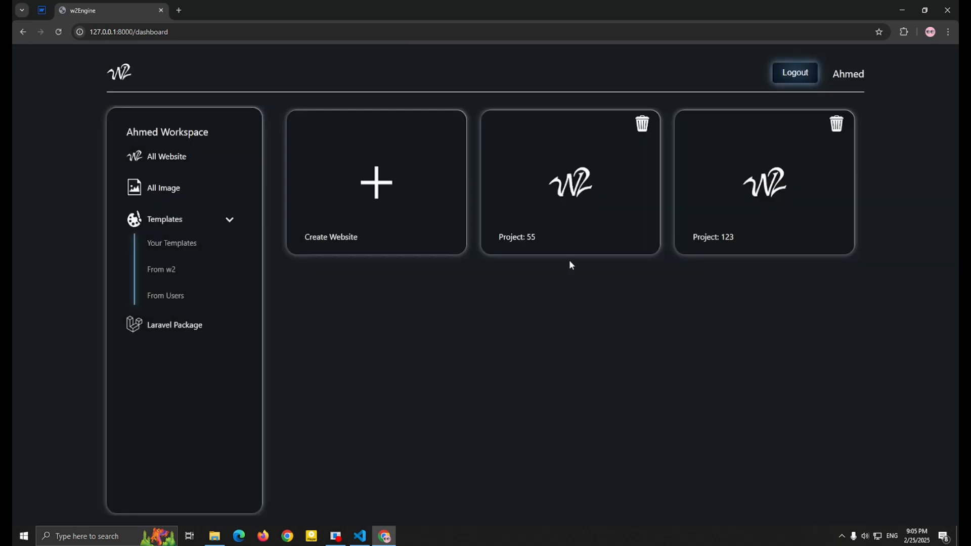
# - Finish creating the new website project 55, open it in the editor and return to the dashboard
pyautogui.click(405, 254)
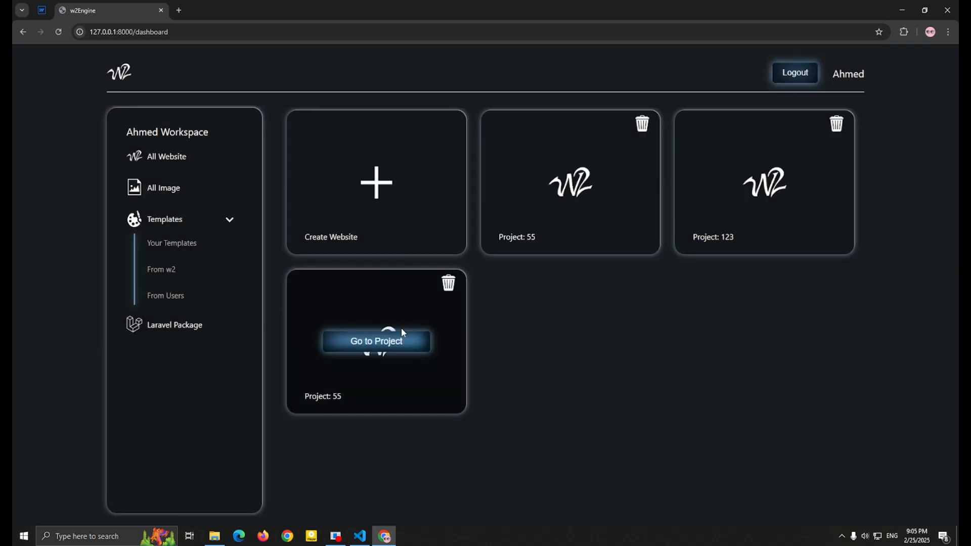
pyautogui.click(399, 340)
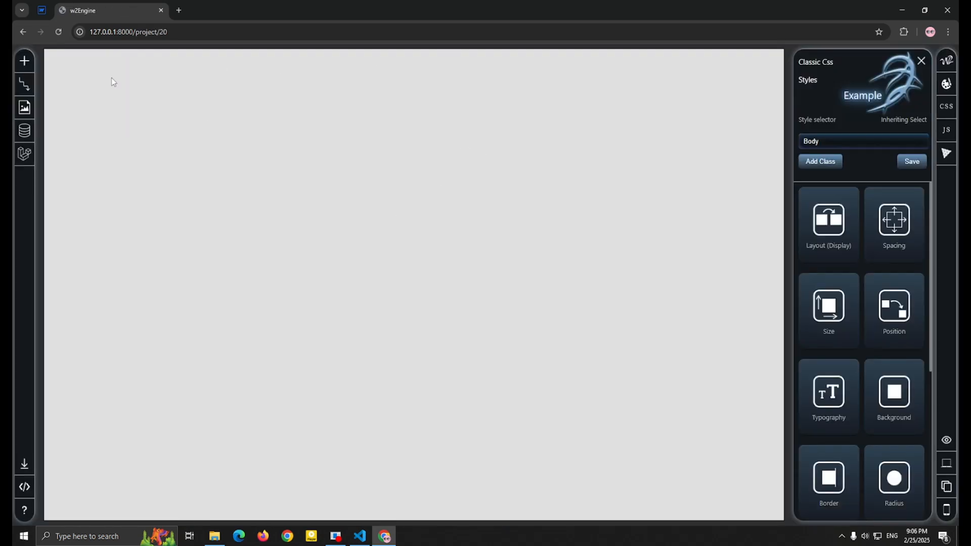
pyautogui.hotkey('alt', 'Left')
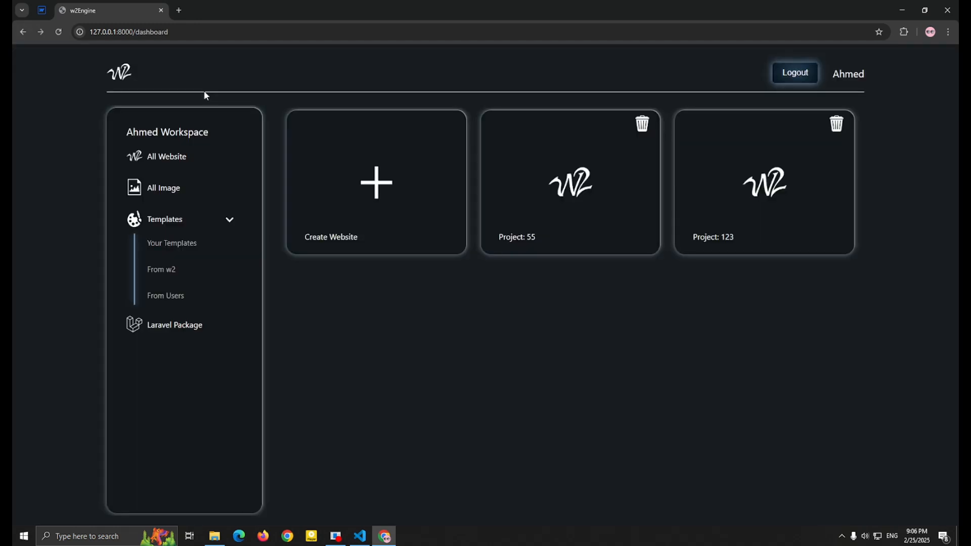
# - Upload the 3DCSS3 image to the workspace image library, preview it and delete it again
pyautogui.click(163, 195)
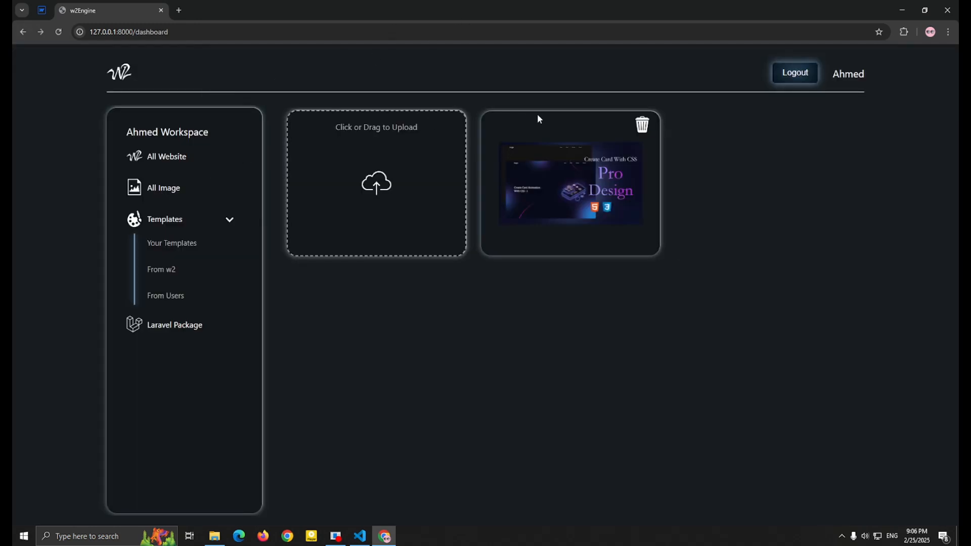
pyautogui.click(407, 165)
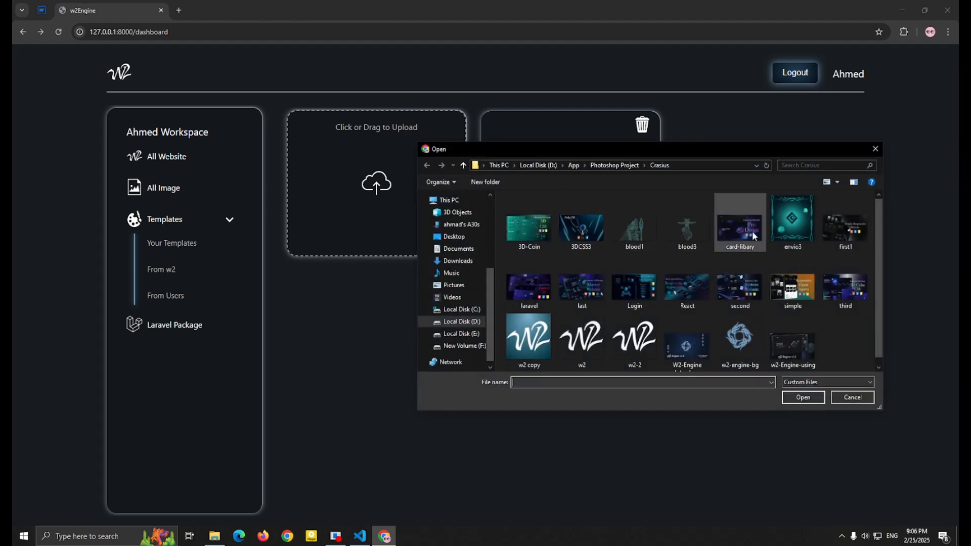
pyautogui.doubleClick(572, 221)
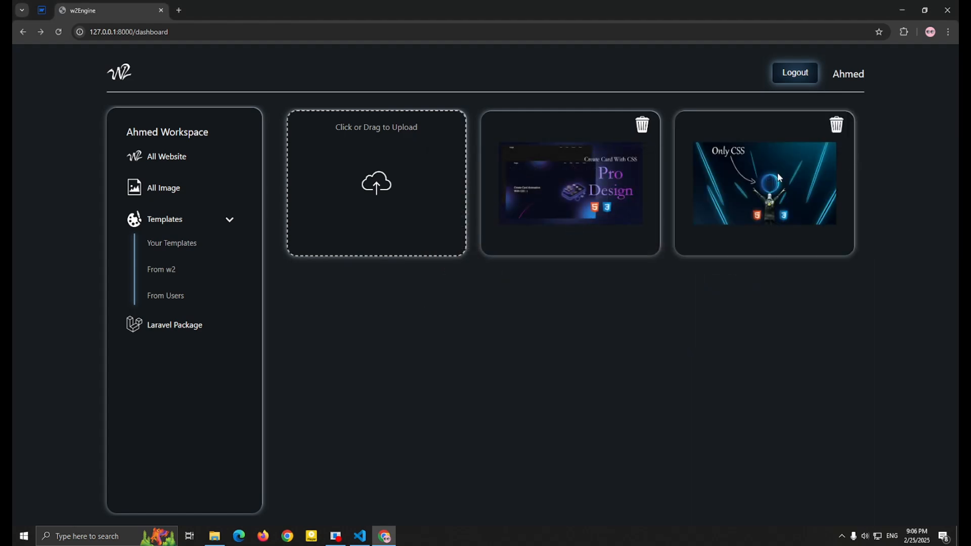
pyautogui.click(779, 172)
pyautogui.click(485, 495)
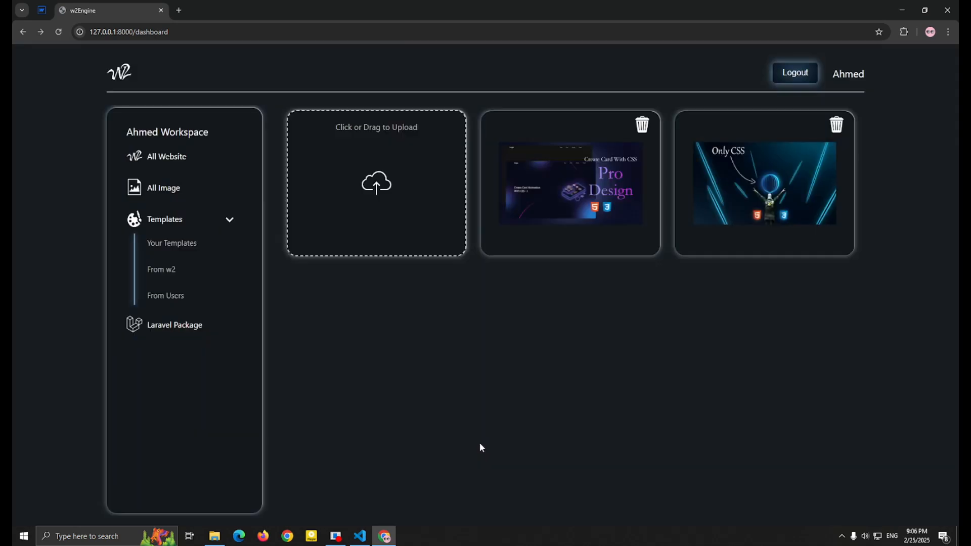
pyautogui.click(836, 125)
pyautogui.click(461, 290)
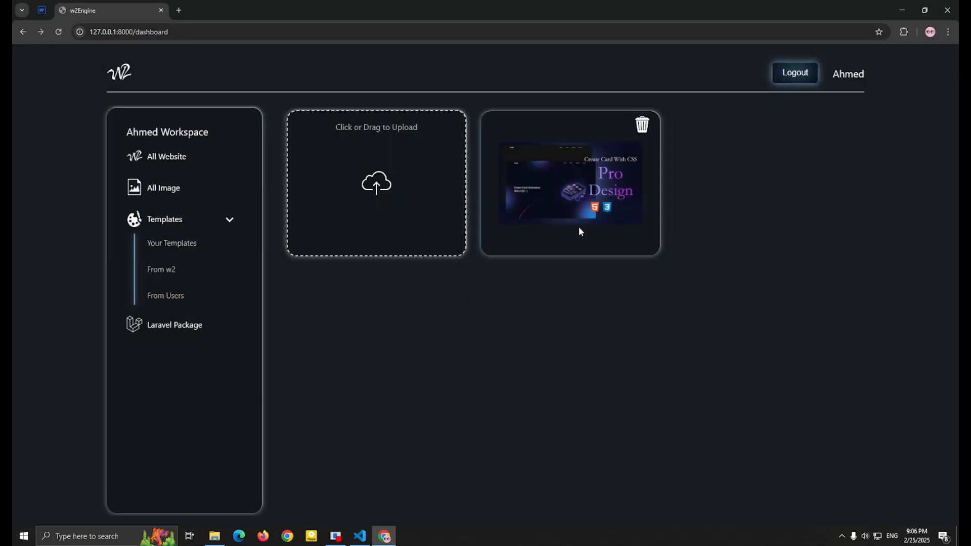
# - Open the Project 1 template from w2, view its CSS and HTML code and return to the dashboard
pyautogui.click(162, 273)
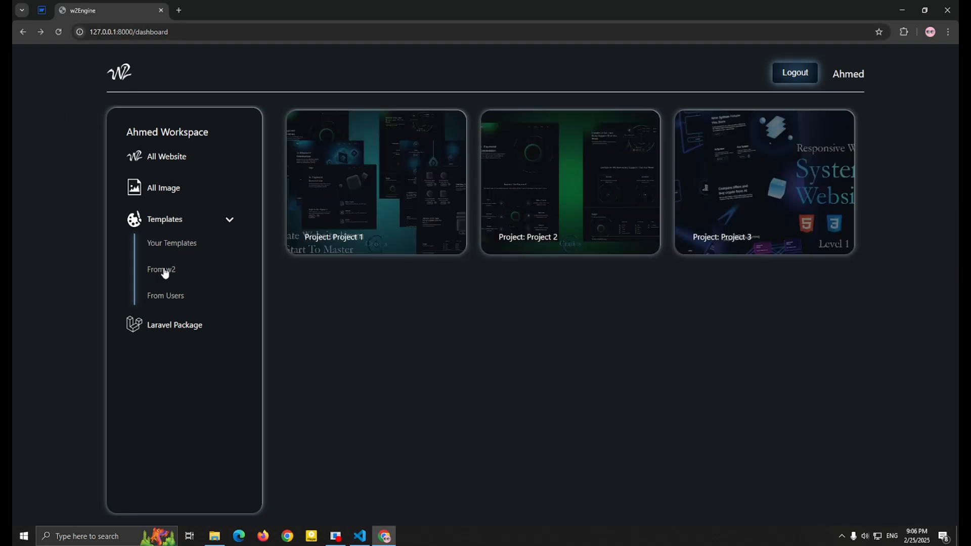
pyautogui.moveTo(512, 128)
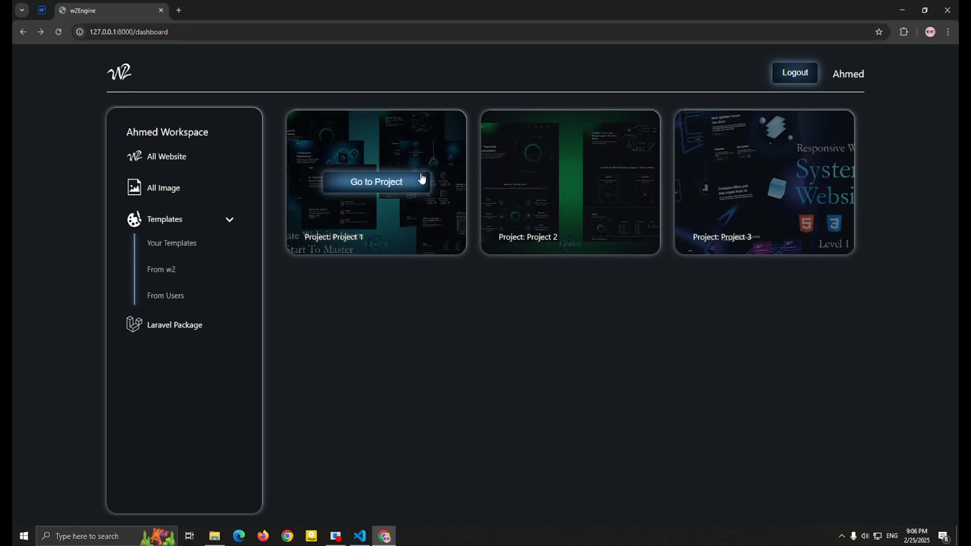
pyautogui.click(409, 183)
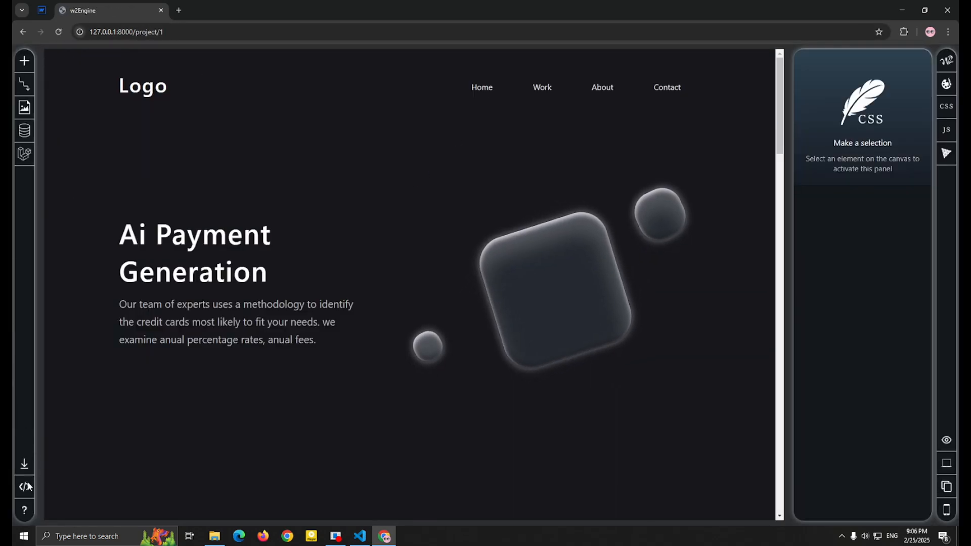
pyautogui.click(24, 462)
pyautogui.click(710, 111)
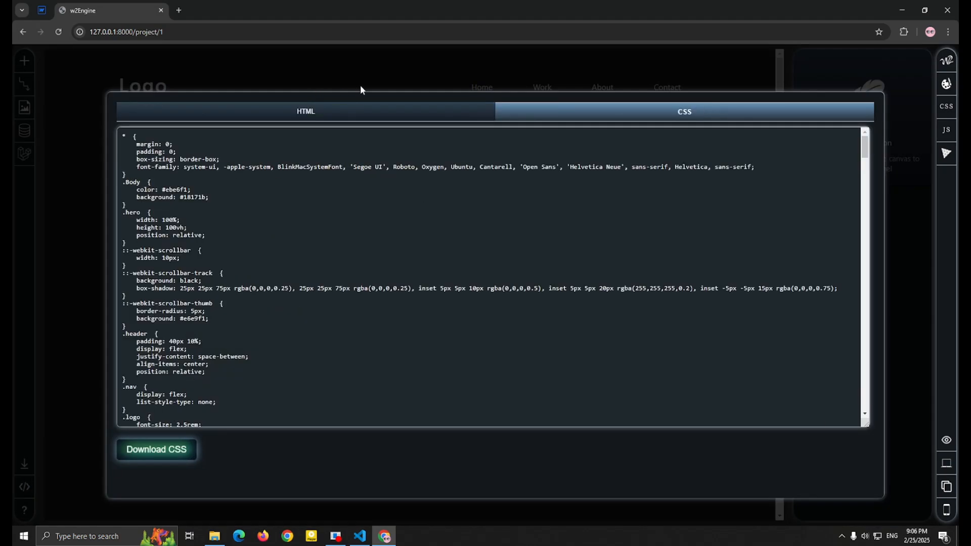
pyautogui.click(335, 118)
pyautogui.click(23, 32)
pyautogui.click(537, 96)
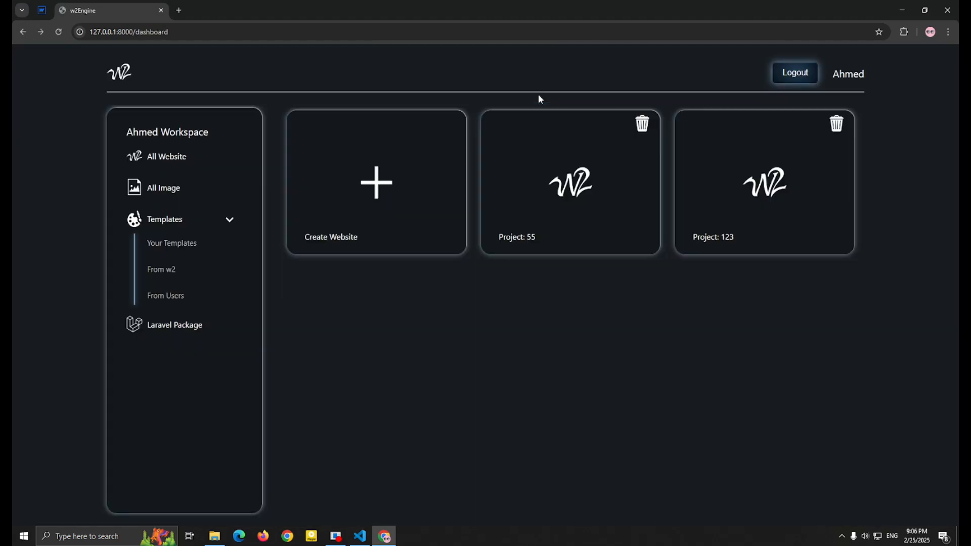
# - Open the Project 3 template from w2, view its HTML code and leave for the dashboard without saving
pyautogui.click(169, 274)
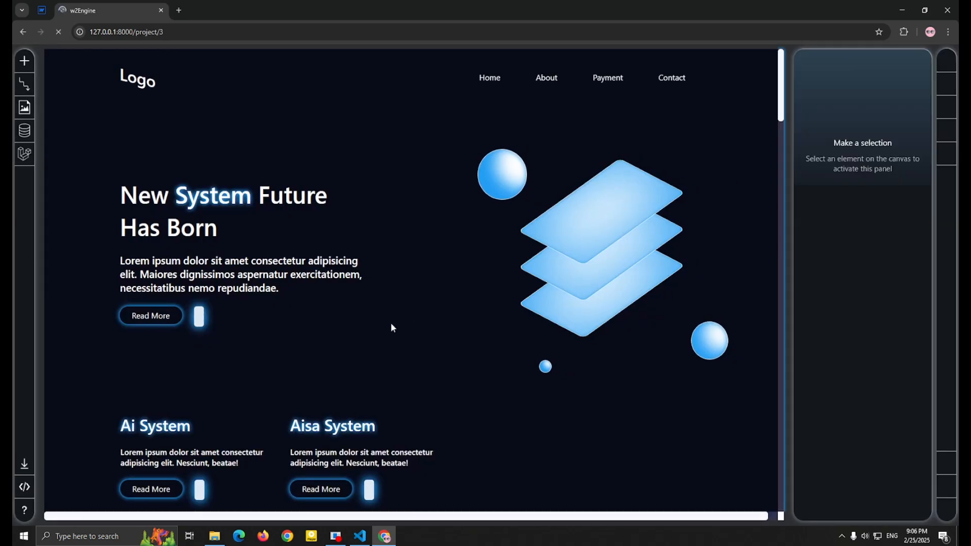
pyautogui.click(24, 487)
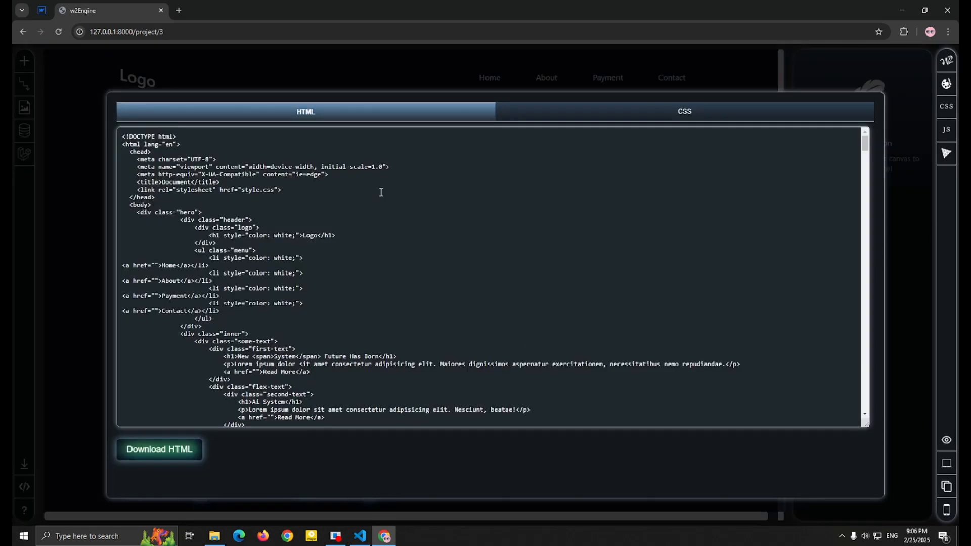
pyautogui.click(23, 31)
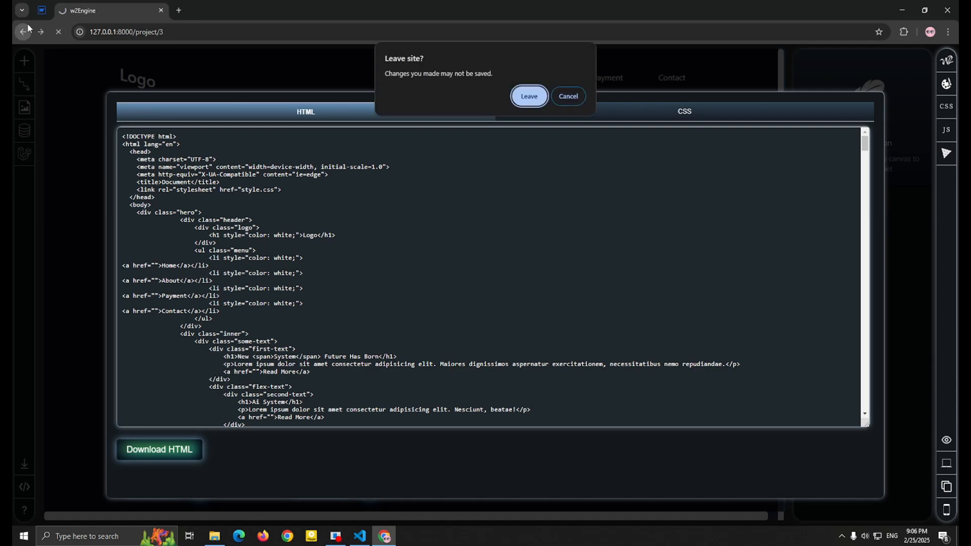
pyautogui.click(526, 96)
# - Open the new empty website project in the editor and show its HTML and CSS import options
pyautogui.moveTo(510, 229)
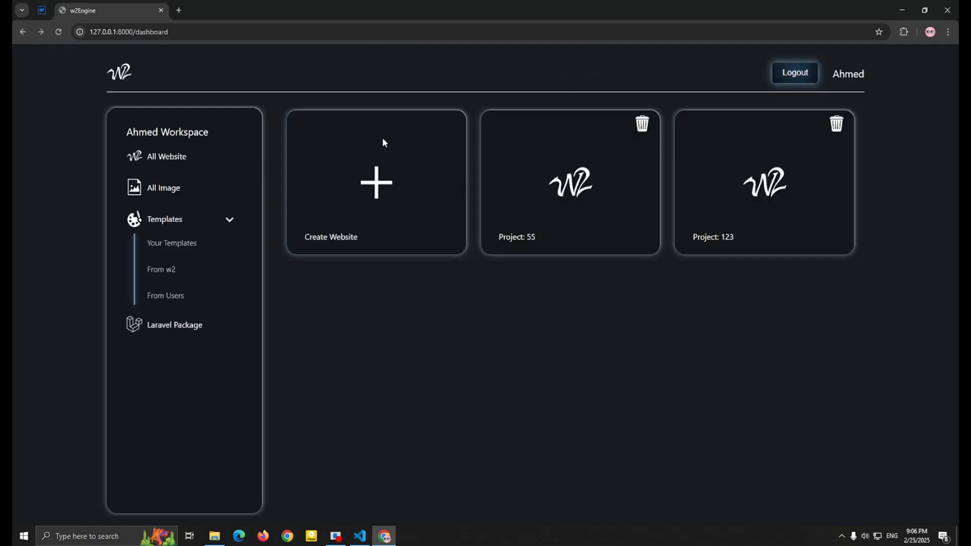
pyautogui.click(398, 111)
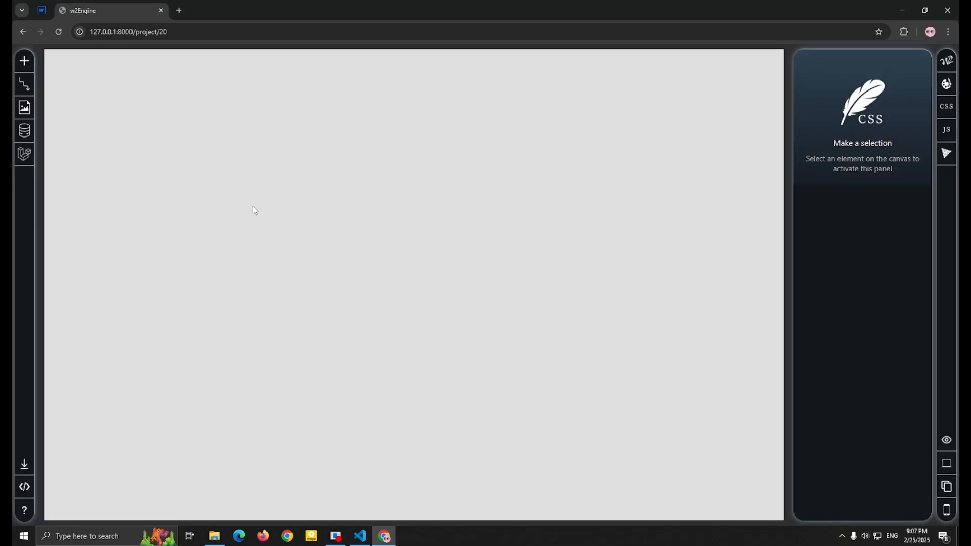
pyautogui.click(26, 469)
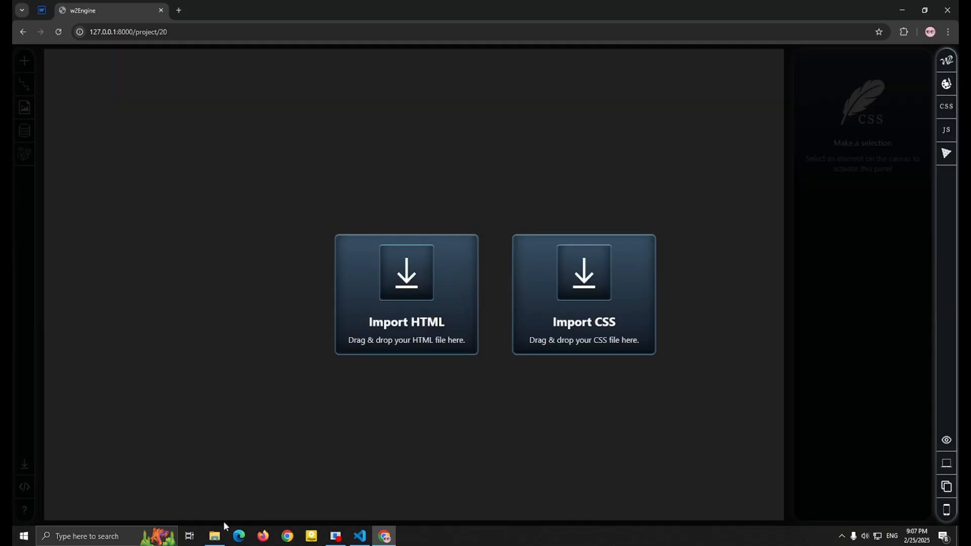
# - Switch to File Explorer and show the contents of Local Disk (D:)
pyautogui.click(215, 535)
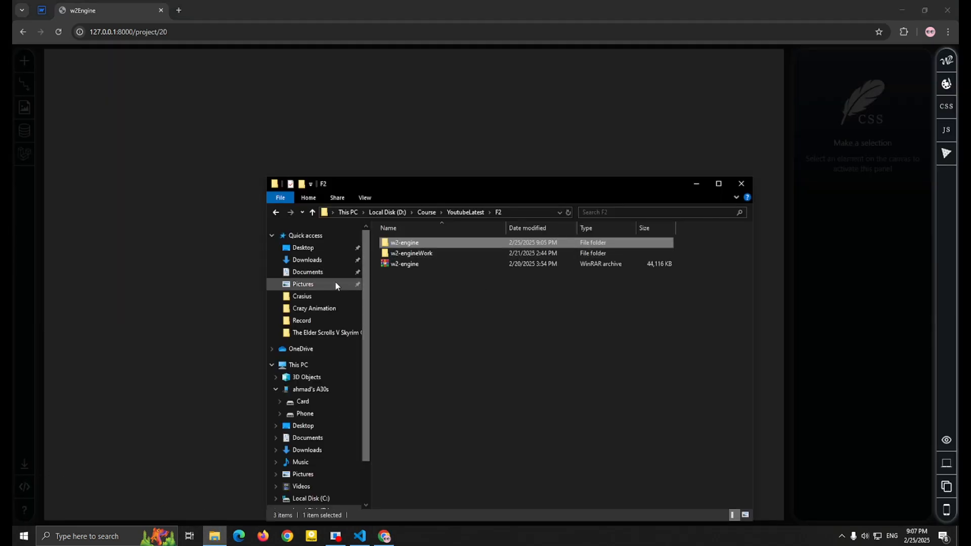
pyautogui.click(333, 320)
pyautogui.click(343, 337)
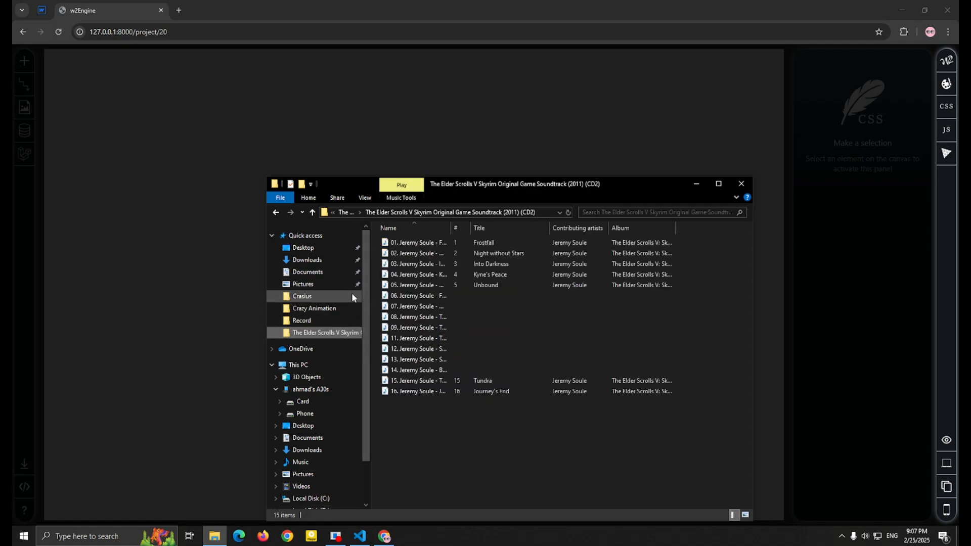
pyautogui.scroll(-2, 334, 419)
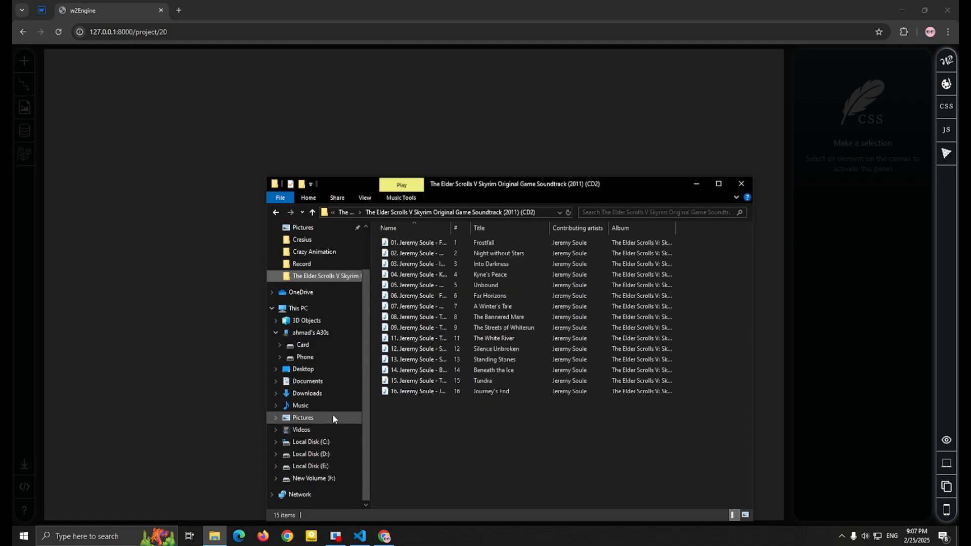
pyautogui.click(329, 453)
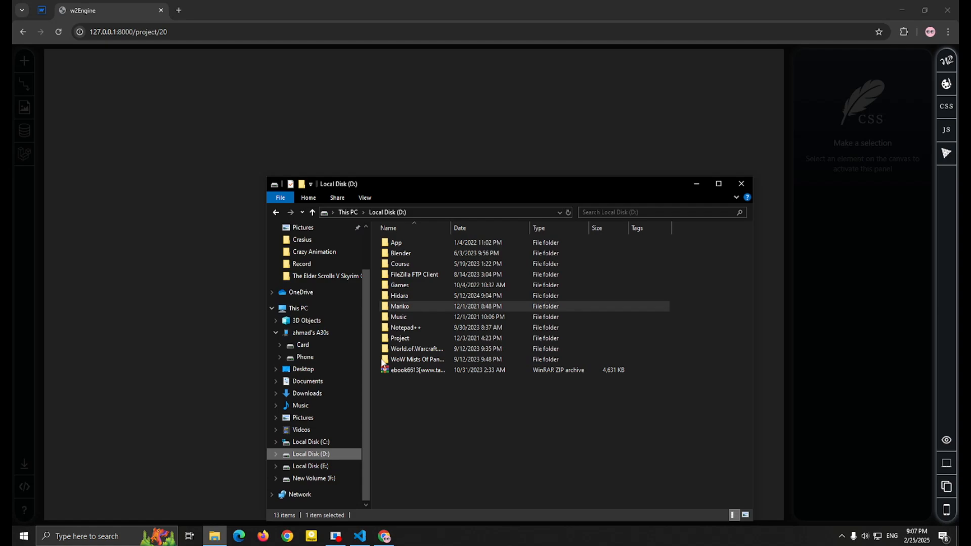
pyautogui.click(434, 307)
pyautogui.doubleClick(434, 307)
pyautogui.click(388, 213)
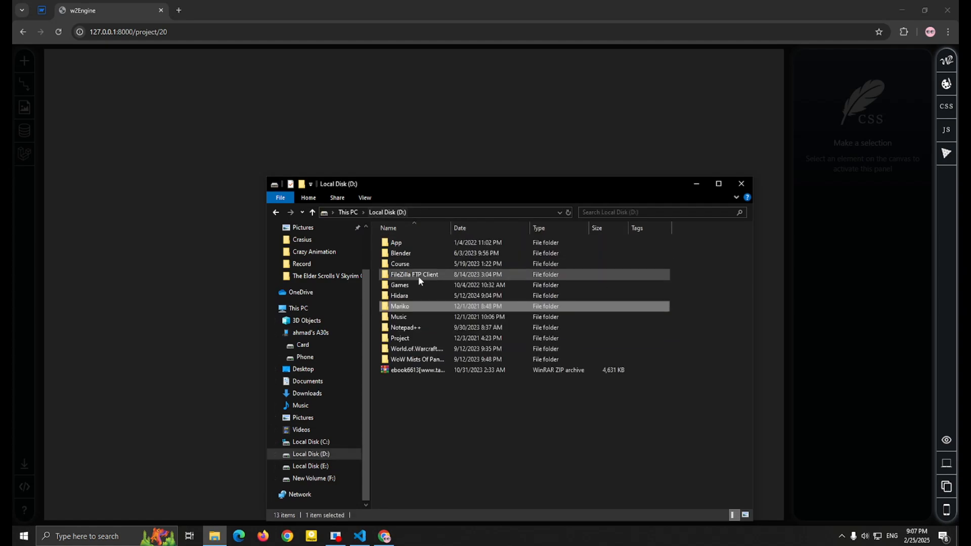
# - Browse to the plan1 folder in Course\Circle-Square\NoImage on drive D:
pyautogui.doubleClick(422, 264)
pyautogui.doubleClick(411, 254)
pyautogui.doubleClick(412, 242)
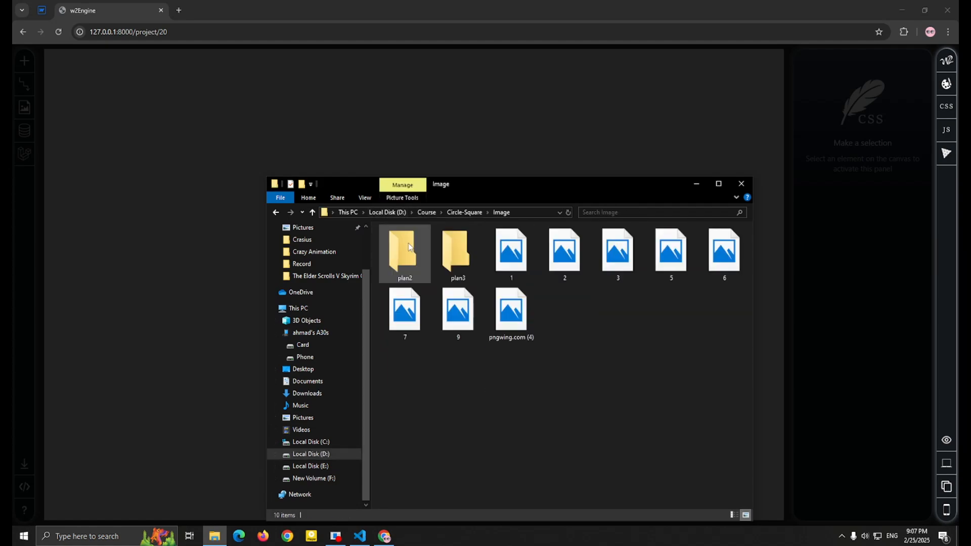
pyautogui.click(462, 213)
pyautogui.doubleClick(384, 254)
pyautogui.doubleClick(394, 243)
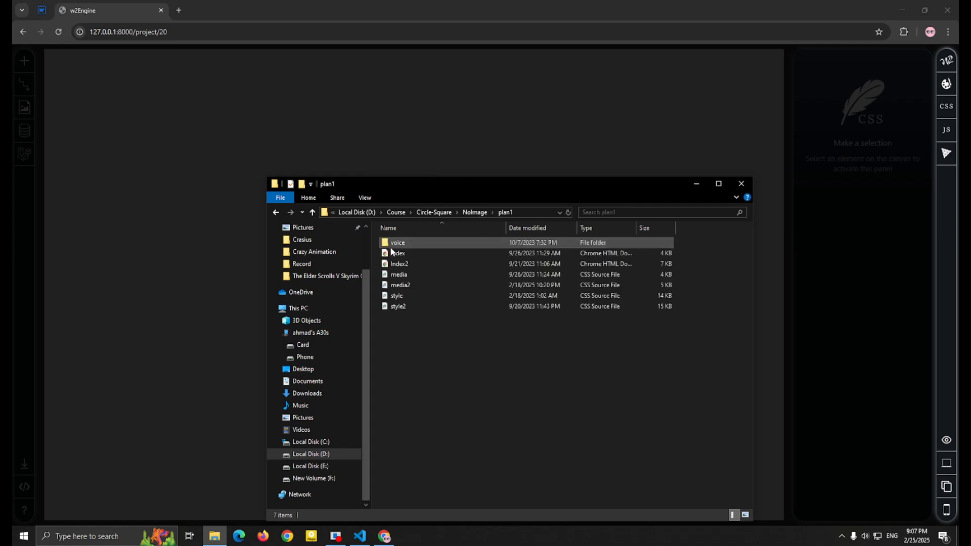
# - Move File Explorer aside and import Index2 as the project's HTML and style as its CSS
pyautogui.moveTo(478, 187); pyautogui.dragTo(855, 178)
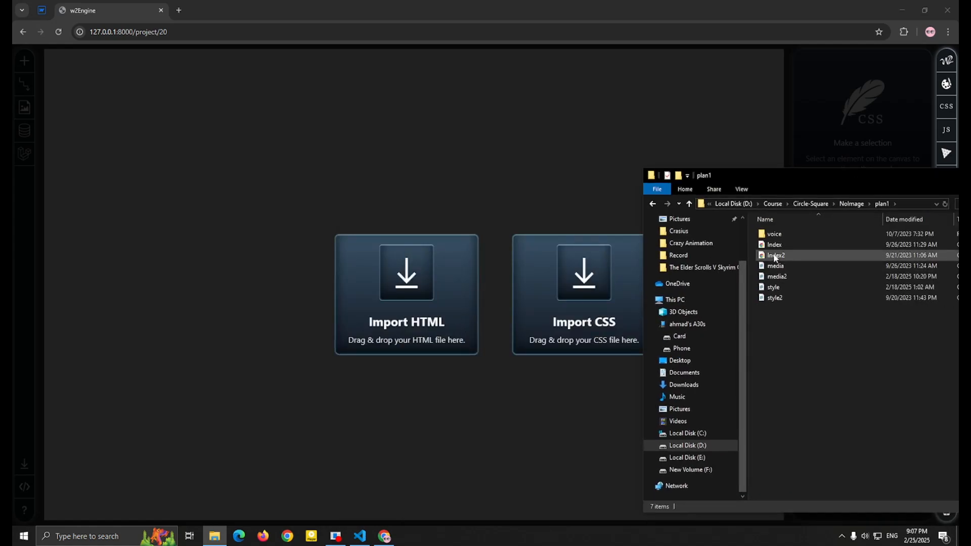
pyautogui.moveTo(775, 254); pyautogui.dragTo(439, 287)
pyautogui.click(214, 536)
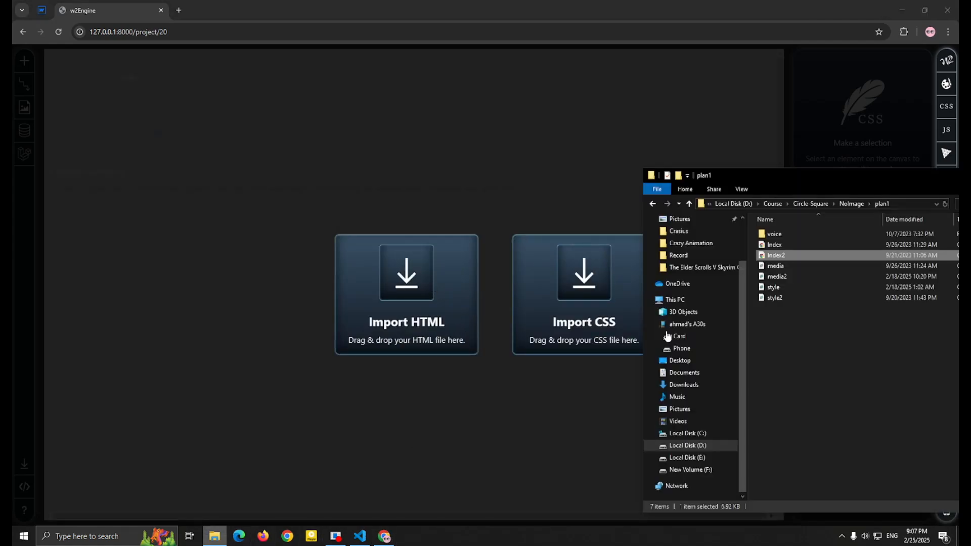
pyautogui.moveTo(766, 288); pyautogui.dragTo(587, 241)
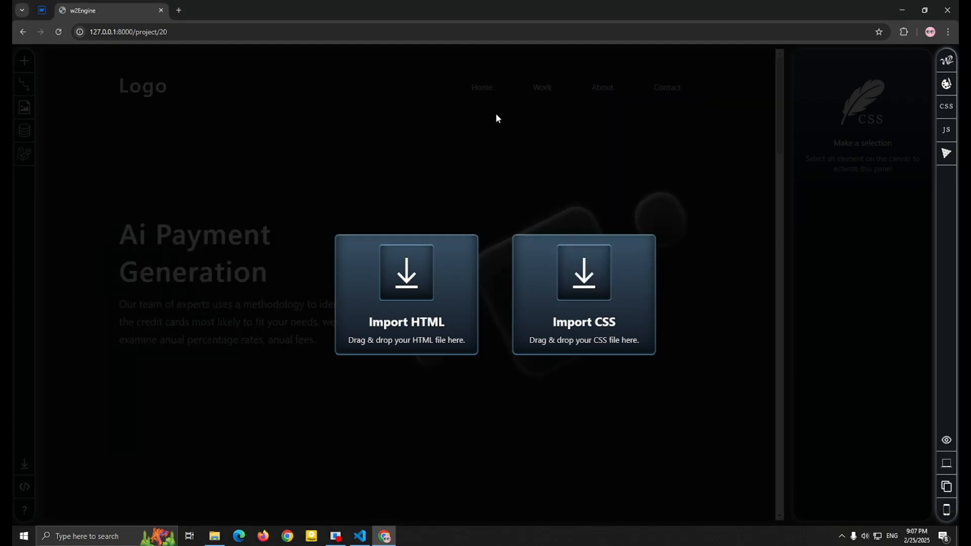
# - Look over the imported page and inspect the Size styles of the large square and the hero text block
pyautogui.scroll(-6, 539, 181)
pyautogui.scroll(5, 489, 332)
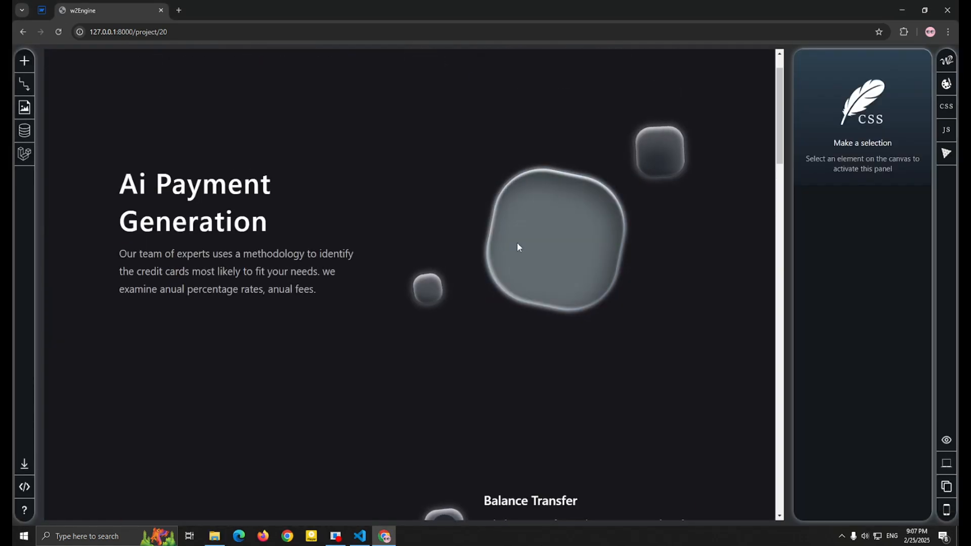
pyautogui.click(516, 244)
pyautogui.click(850, 293)
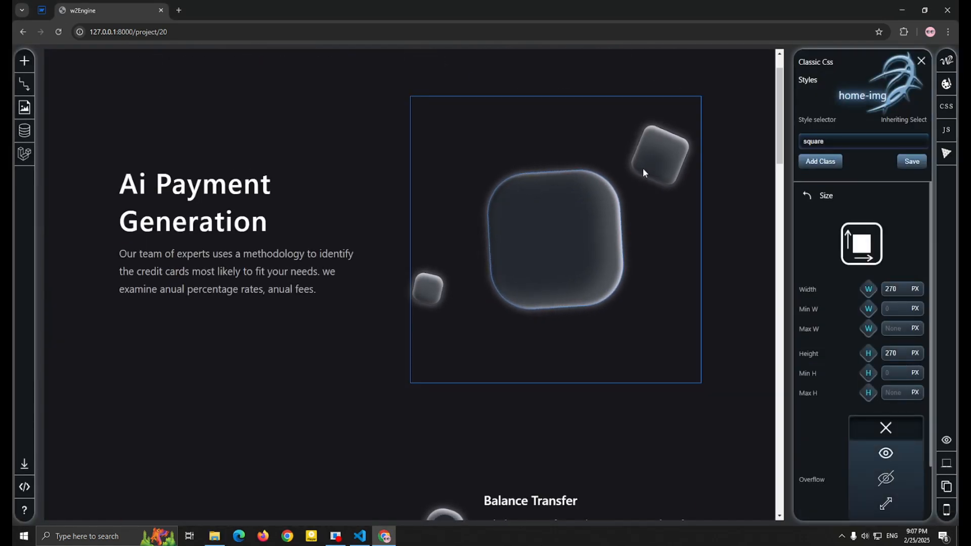
pyautogui.click(410, 307)
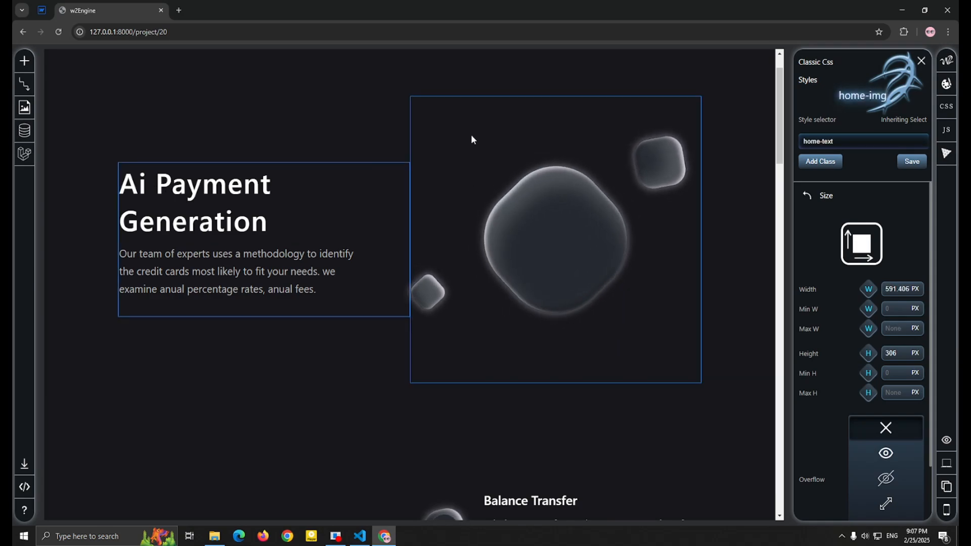
pyautogui.scroll(1, 787, 211)
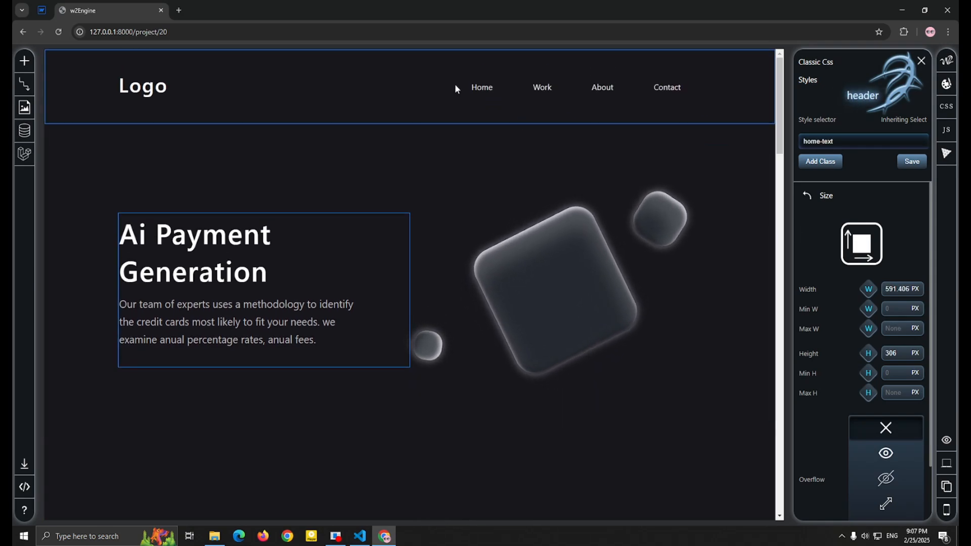
# - Reload the project page and discard the unsaved imported design
pyautogui.click(58, 32)
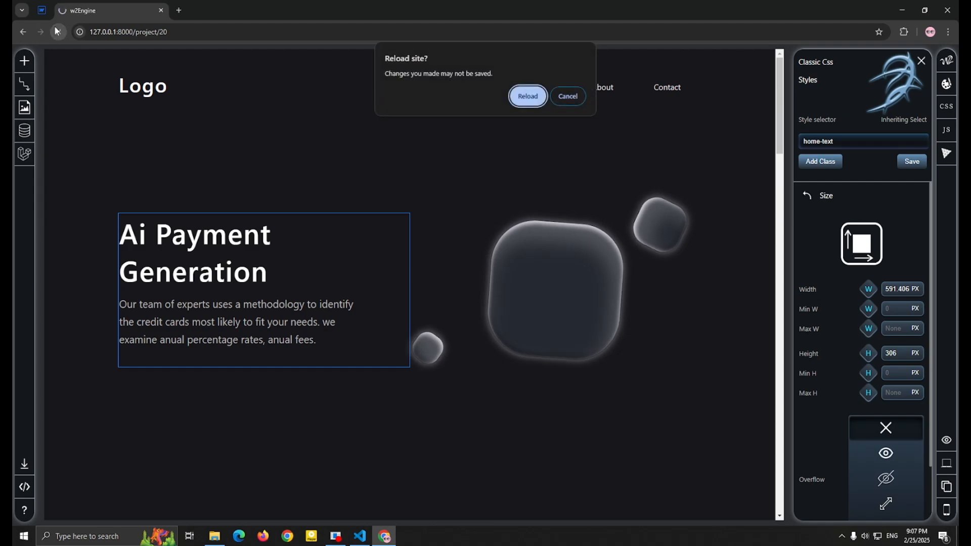
pyautogui.click(531, 97)
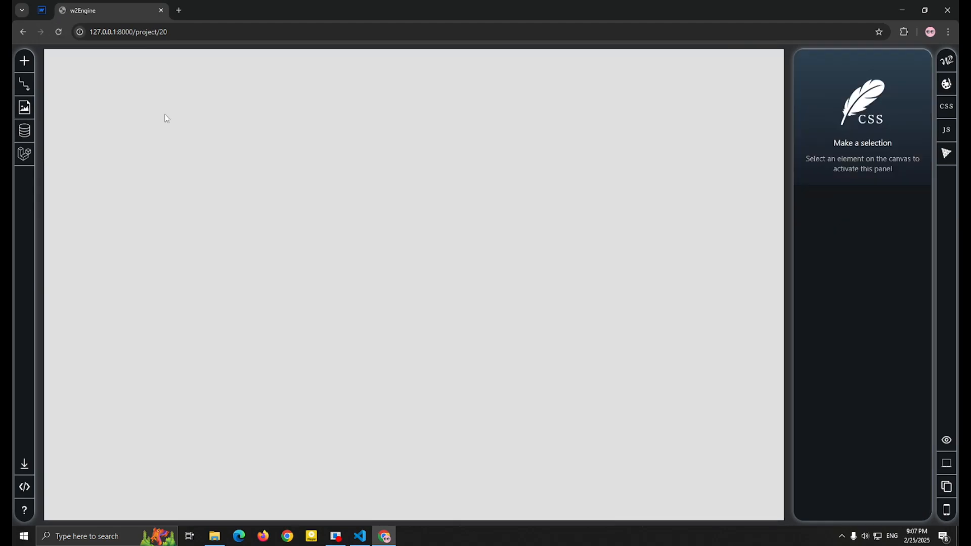
# - Switch to the Webflow designer tab, reload its page, and return to the w2Engine project
pyautogui.click(40, 10)
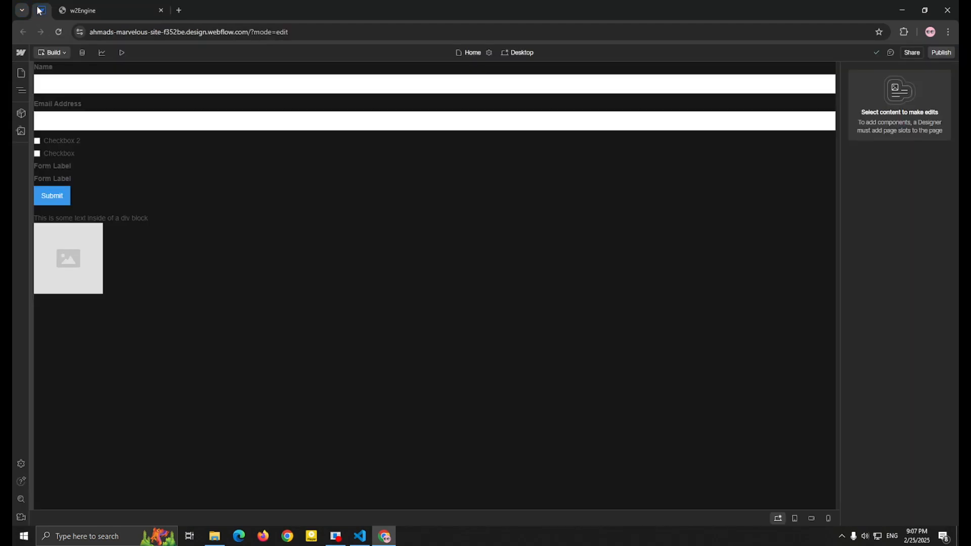
pyautogui.click(58, 33)
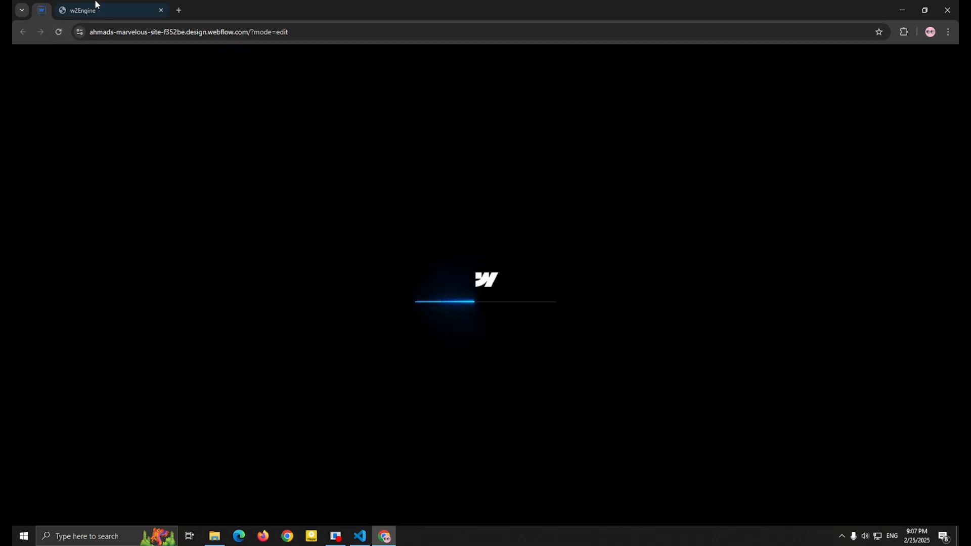
pyautogui.click(127, 7)
# - Place a Div Block on the canvas, try Flex and Container elements below it, and undo the extra additions
pyautogui.click(24, 61)
pyautogui.moveTo(62, 161); pyautogui.dragTo(310, 128)
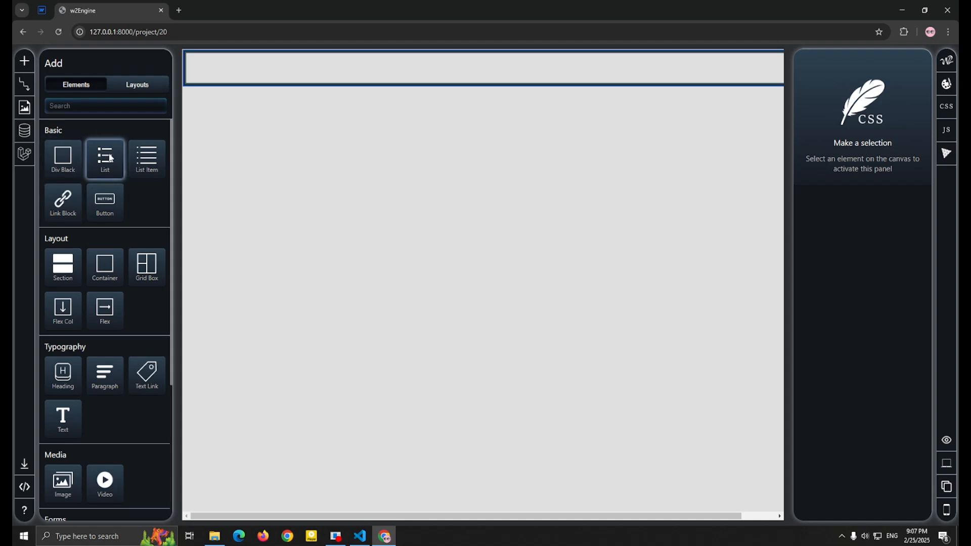
pyautogui.moveTo(116, 211); pyautogui.dragTo(190, 175)
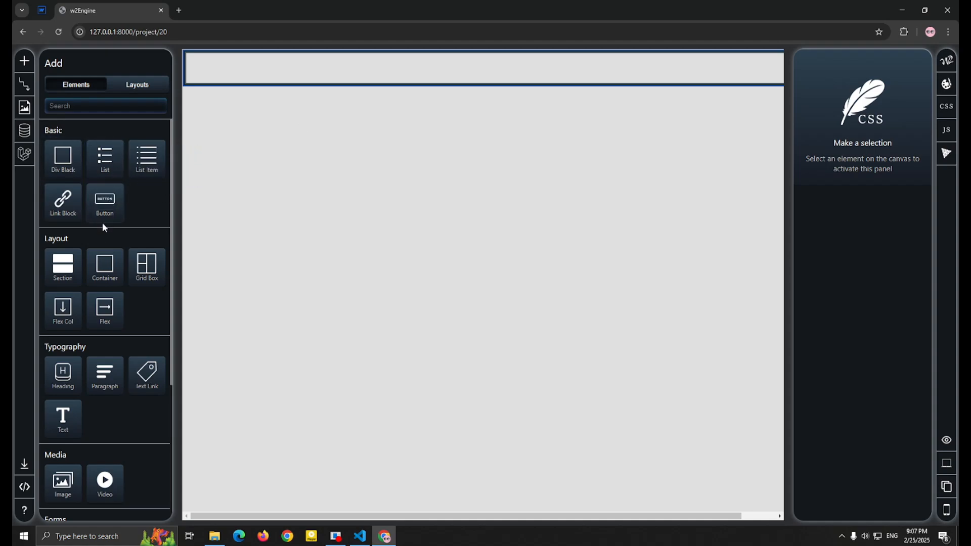
pyautogui.moveTo(113, 258); pyautogui.dragTo(140, 264)
pyautogui.moveTo(109, 306); pyautogui.dragTo(223, 209)
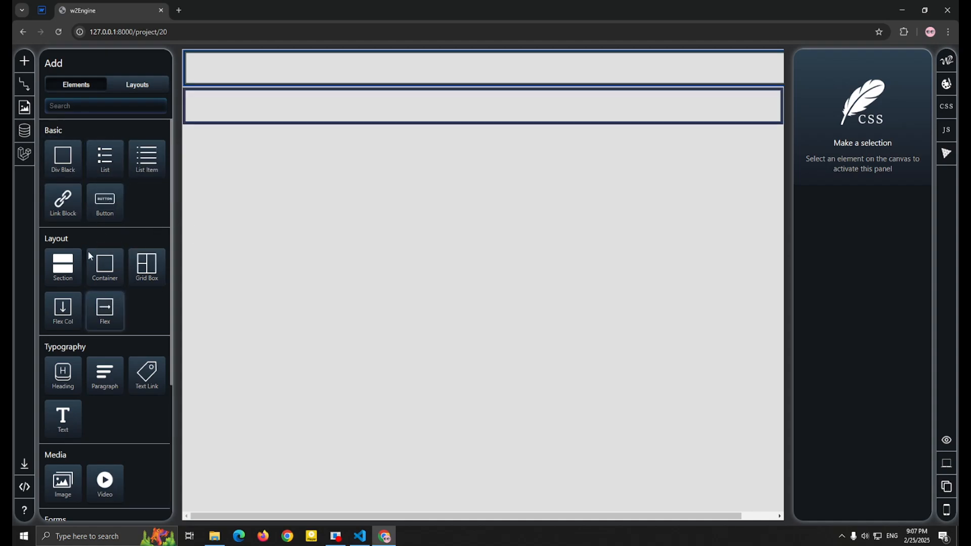
pyautogui.moveTo(96, 262); pyautogui.dragTo(250, 158)
pyautogui.hotkey('ctrl', 'z')
pyautogui.hotkey('ctrl', 'z')
# - Try placing a Heading below the Div Block, undo it, and try a Paragraph in the same area
pyautogui.moveTo(70, 376); pyautogui.dragTo(360, 190)
pyautogui.hotkey('ctrl', 'z')
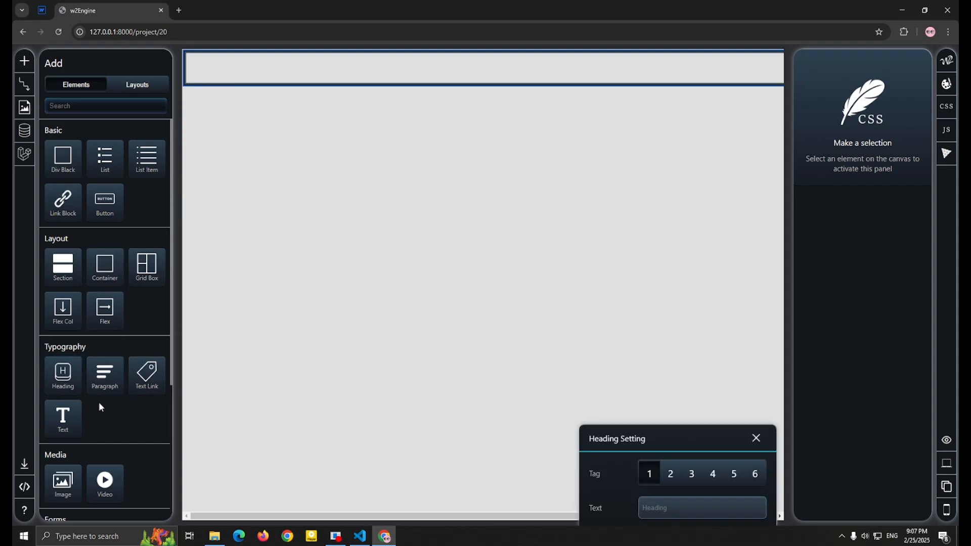
pyautogui.moveTo(105, 380); pyautogui.dragTo(349, 208)
# - Place an Image below the Div Block, try replacing its placeholder with the uploaded asset, and undo back to an empty canvas
pyautogui.moveTo(65, 482); pyautogui.dragTo(338, 238)
pyautogui.click(671, 409)
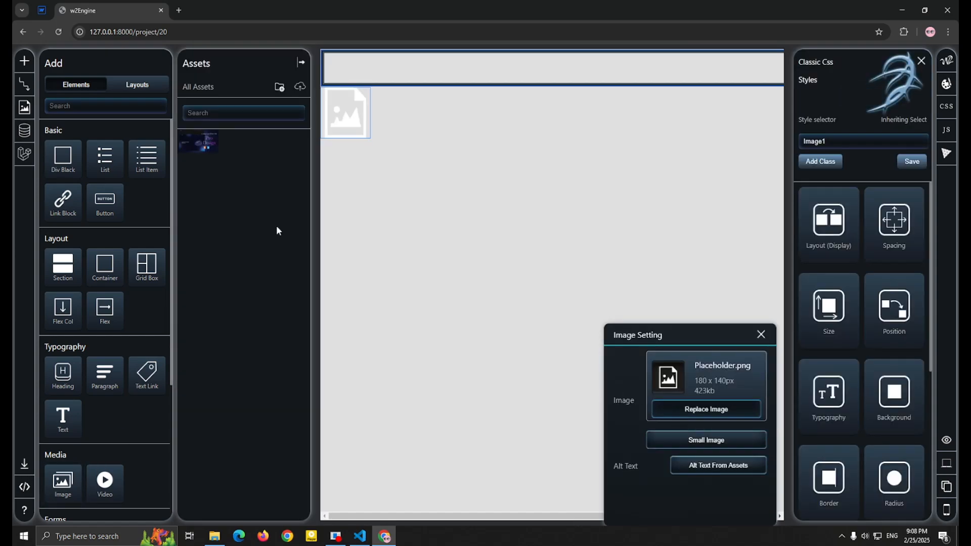
pyautogui.click(210, 151)
pyautogui.hotkey('ctrl', 'z')
pyautogui.hotkey('ctrl', 'z')
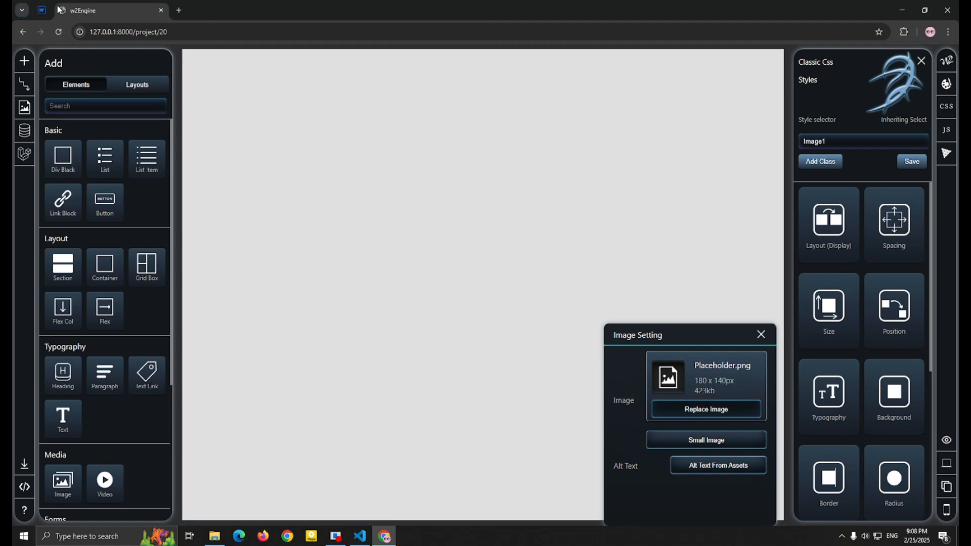
# - Add three Div Blocks to the canvas and show their structure in the Navigator
pyautogui.click(43, 10)
pyautogui.click(89, 5)
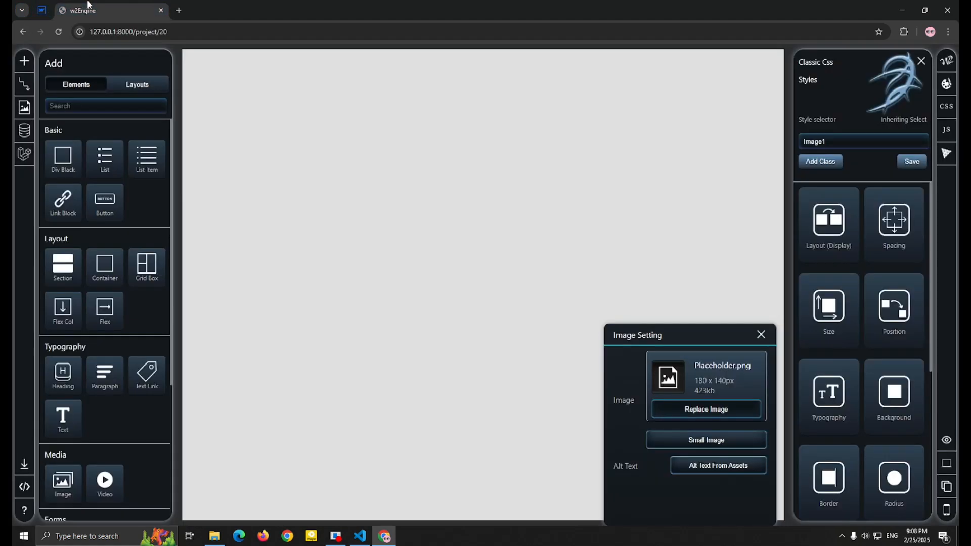
pyautogui.click(26, 77)
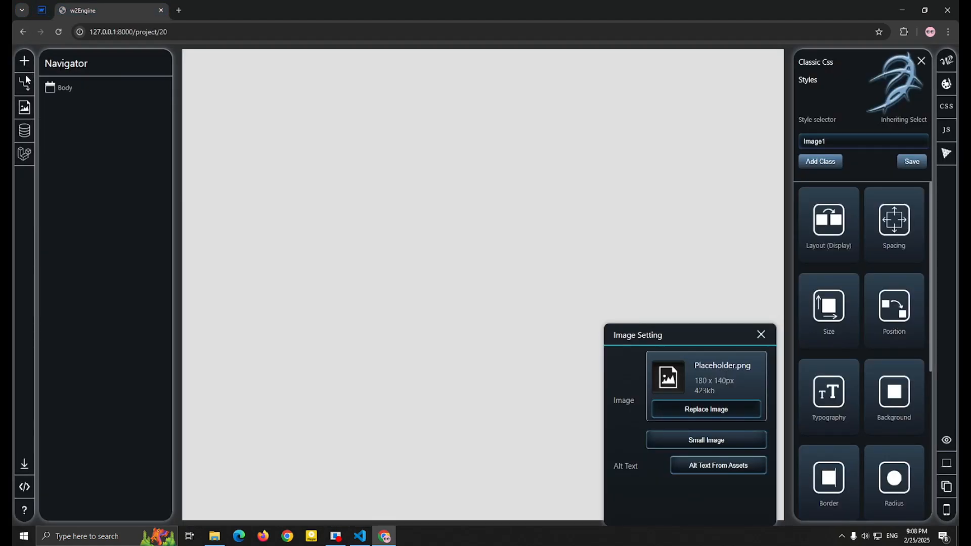
pyautogui.click(24, 61)
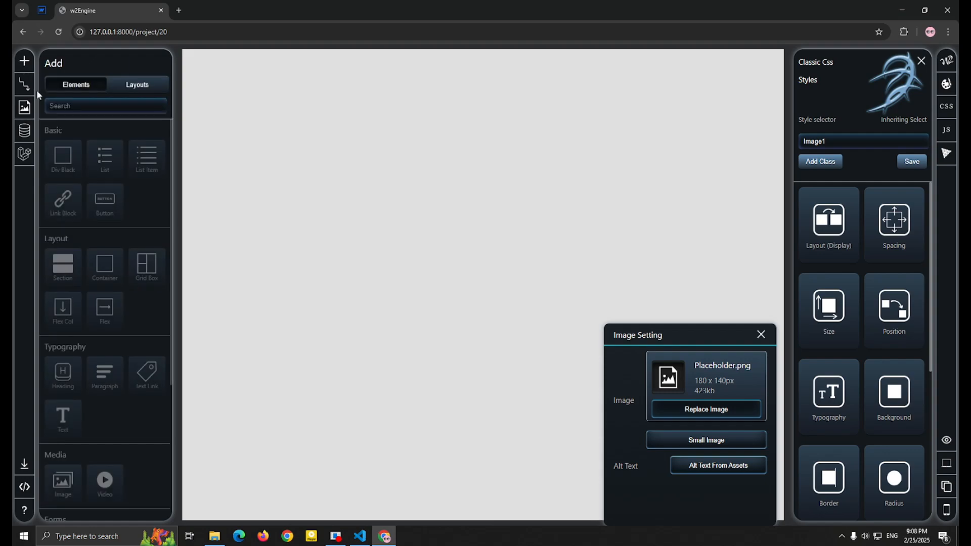
pyautogui.moveTo(63, 157); pyautogui.dragTo(344, 131)
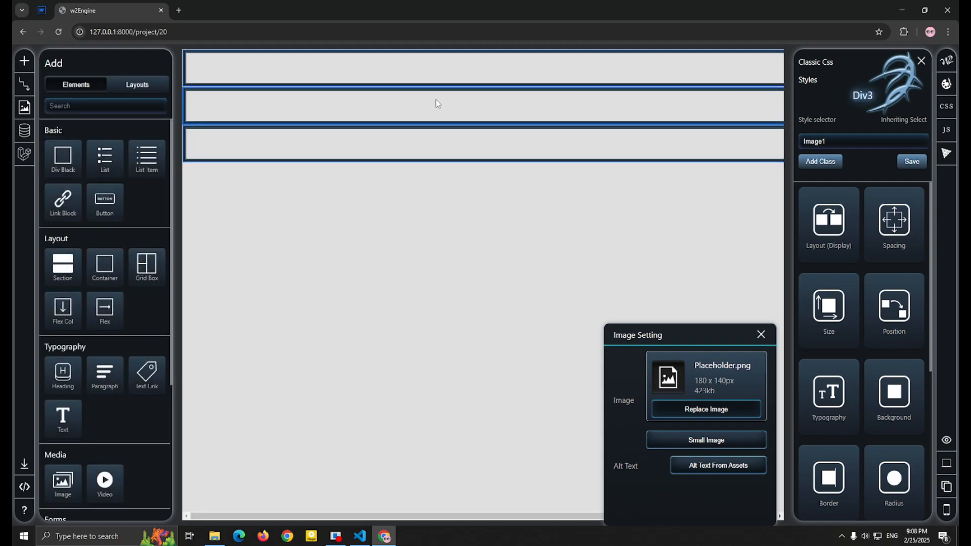
pyautogui.click(36, 90)
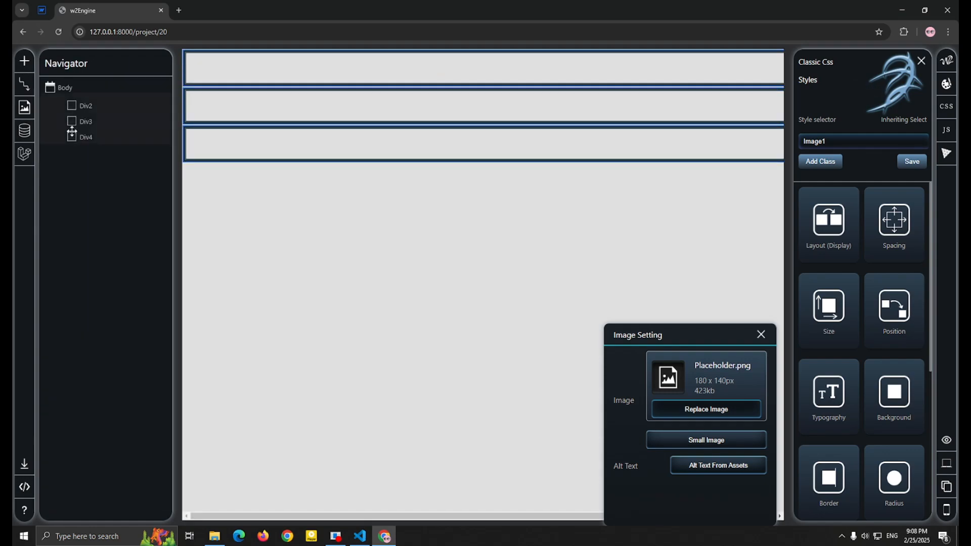
# - Nest Div4 and Div3 inside Div2 in the Navigator and paste two copies of Div3
pyautogui.moveTo(81, 137)
pyautogui.mouseDown()
pyautogui.moveTo(80, 103)
pyautogui.moveTo(88, 134)
pyautogui.moveTo(91, 105)
pyautogui.moveTo(85, 137)
pyautogui.moveTo(86, 106)
pyautogui.moveTo(89, 124)
pyautogui.moveTo(100, 111)
pyautogui.moveTo(99, 133)
pyautogui.moveTo(94, 110)
pyautogui.moveTo(89, 121)
pyautogui.moveTo(95, 104)
pyautogui.moveTo(94, 124)
pyautogui.mouseUp()
pyautogui.click(98, 135)
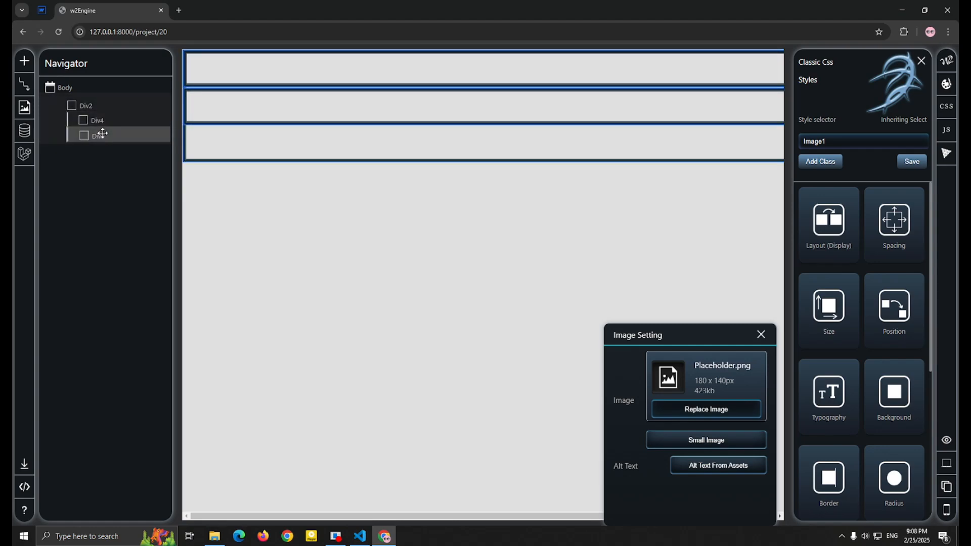
pyautogui.hotkey('ctrl', 'v')
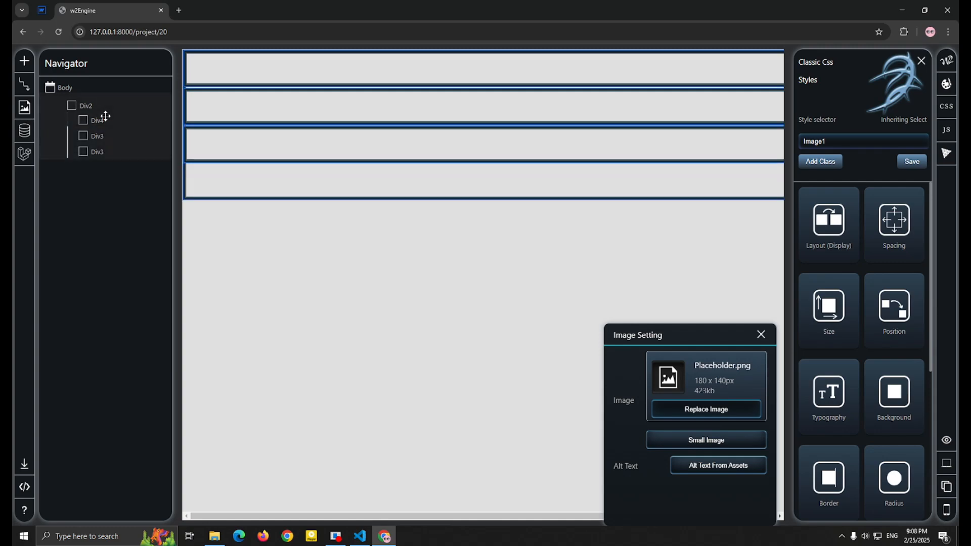
pyautogui.click(100, 140)
pyautogui.hotkey('ctrl', 'v')
pyautogui.click(100, 140)
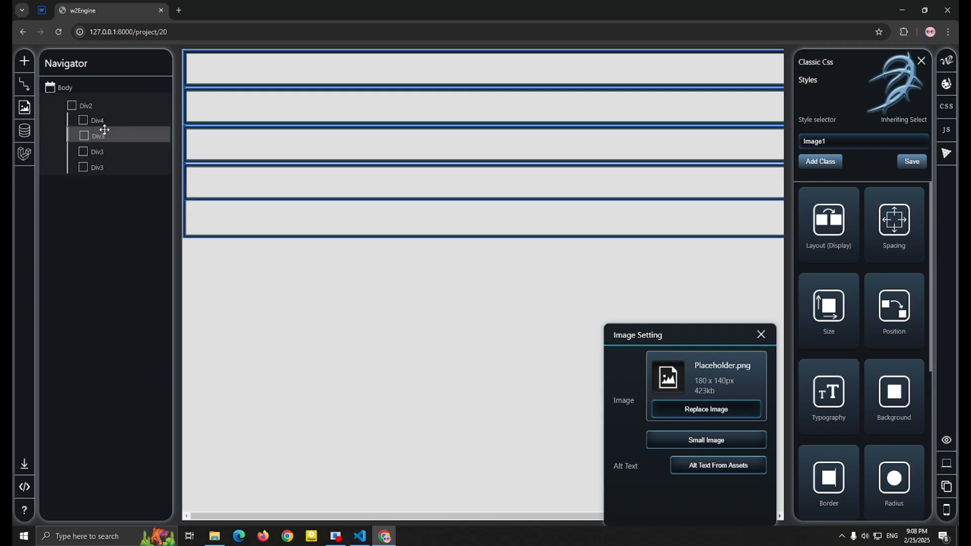
# - Try deleting a Div3 and the Div4 block inside Div2, and test undo and redo on these deletions
pyautogui.press('Delete')
pyautogui.click(104, 120)
pyautogui.press('Delete')
pyautogui.click(100, 135)
pyautogui.hotkey('ctrl', 'z')
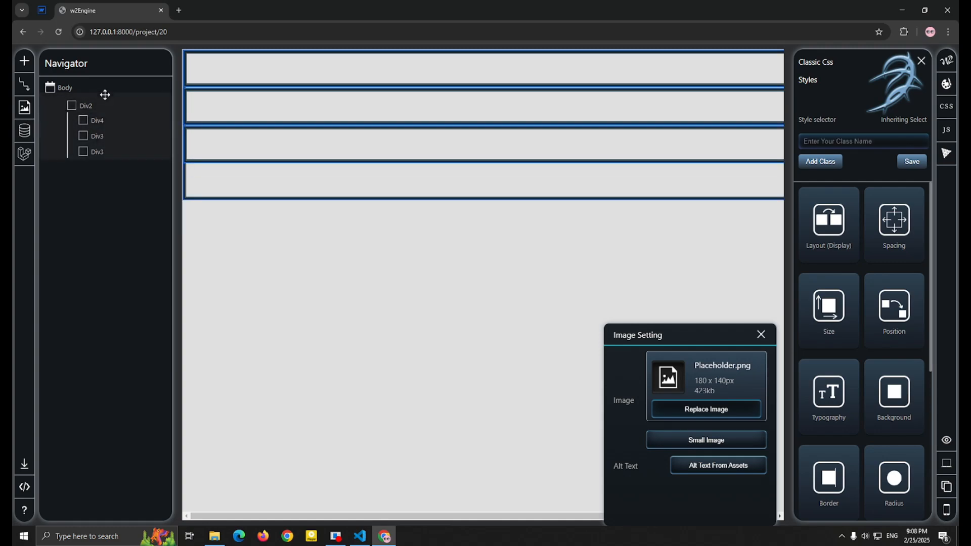
pyautogui.hotkey('ctrl', 'z')
pyautogui.hotkey('ctrl', 'y')
pyautogui.hotkey('ctrl', 'y')
pyautogui.hotkey('ctrl', 'z')
pyautogui.hotkey('ctrl', 'z')
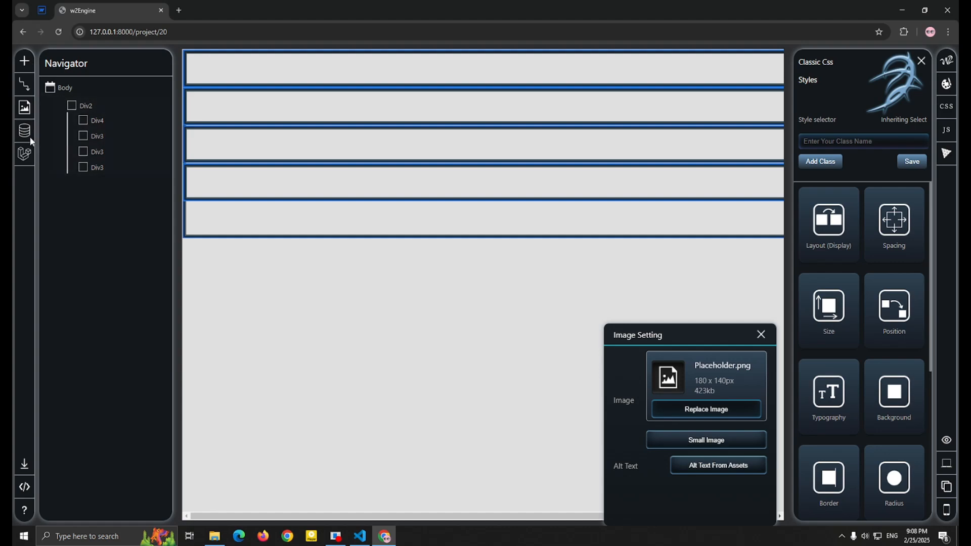
# - Undo the pasted copies, the nesting and the added Div Blocks until only the empty Body is left
pyautogui.hotkey('ctrl', 'z')
pyautogui.hotkey('ctrl', 'z')
pyautogui.hotkey('ctrl', 'z')
pyautogui.hotkey('ctrl', 'z')
pyautogui.hotkey('ctrl', 'z')
pyautogui.hotkey('ctrl', 'z')
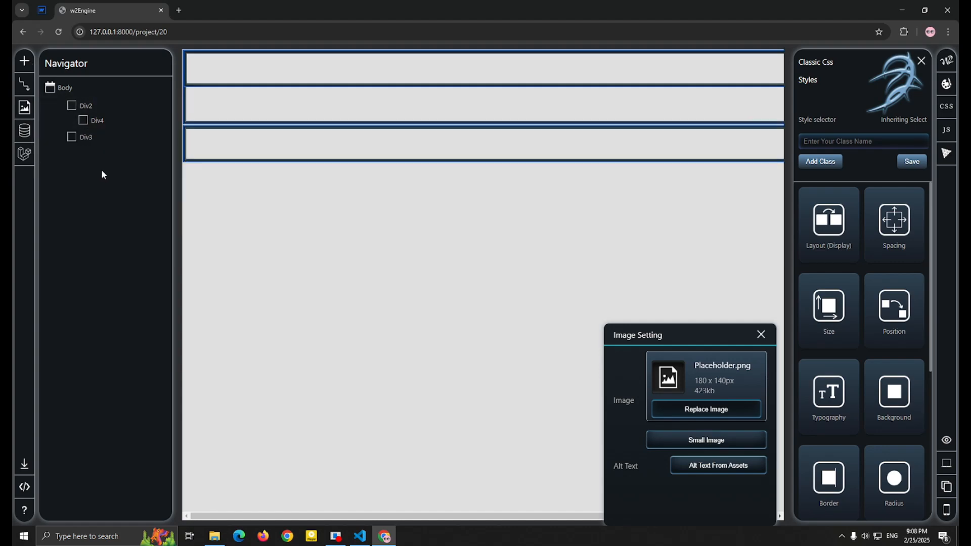
pyautogui.hotkey('ctrl', 'z')
pyautogui.hotkey('ctrl', 'z')
pyautogui.hotkey('ctrl', 'z')
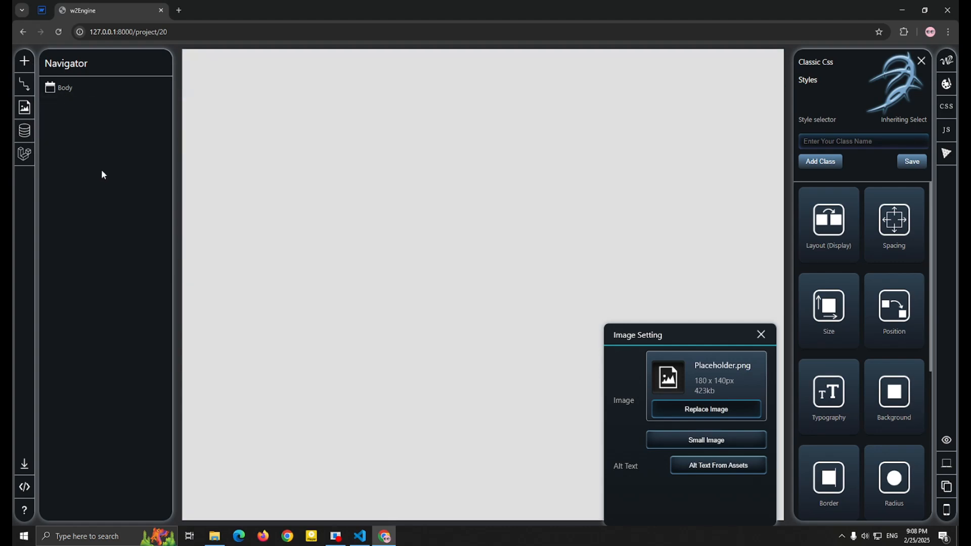
# - View the project's image assets and open the image upload dialog, cancelling it without choosing a file
pyautogui.click(32, 98)
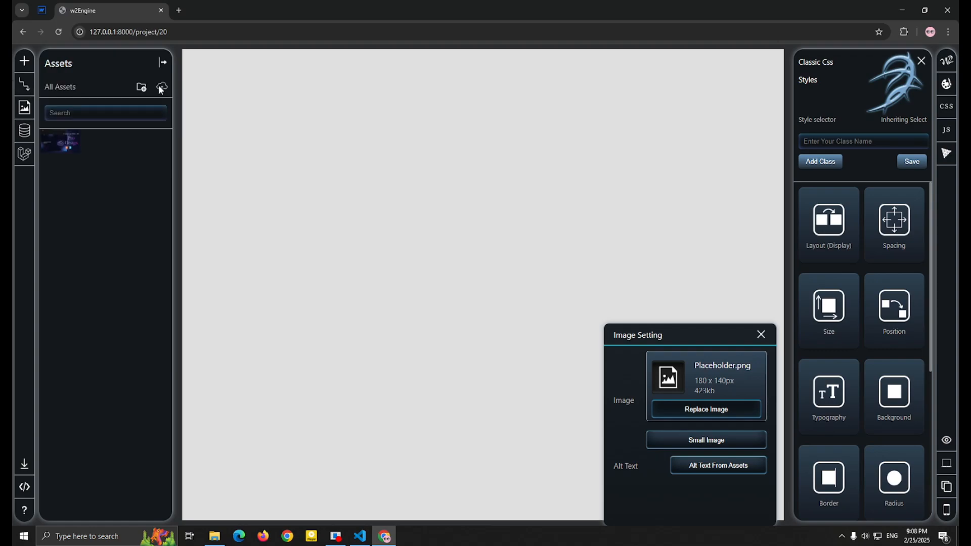
pyautogui.click(161, 88)
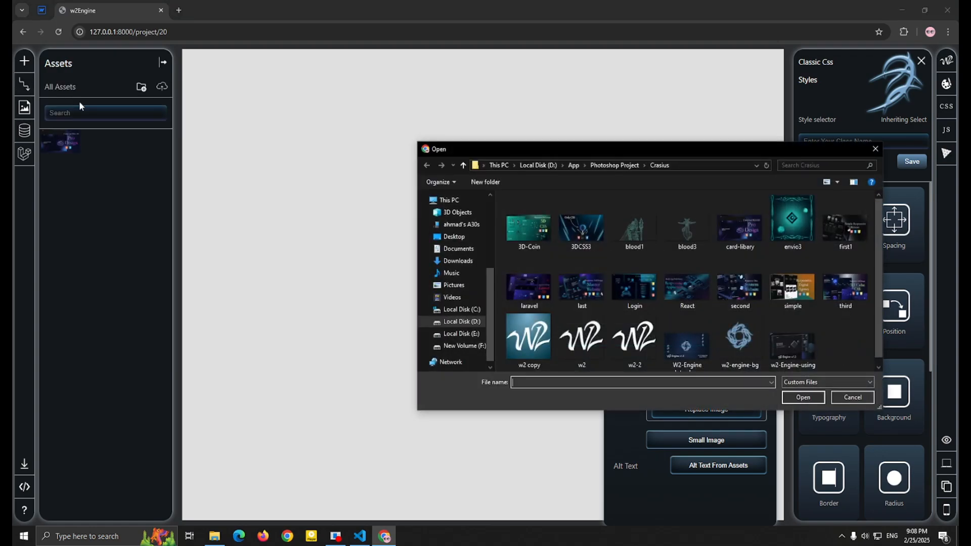
pyautogui.click(860, 398)
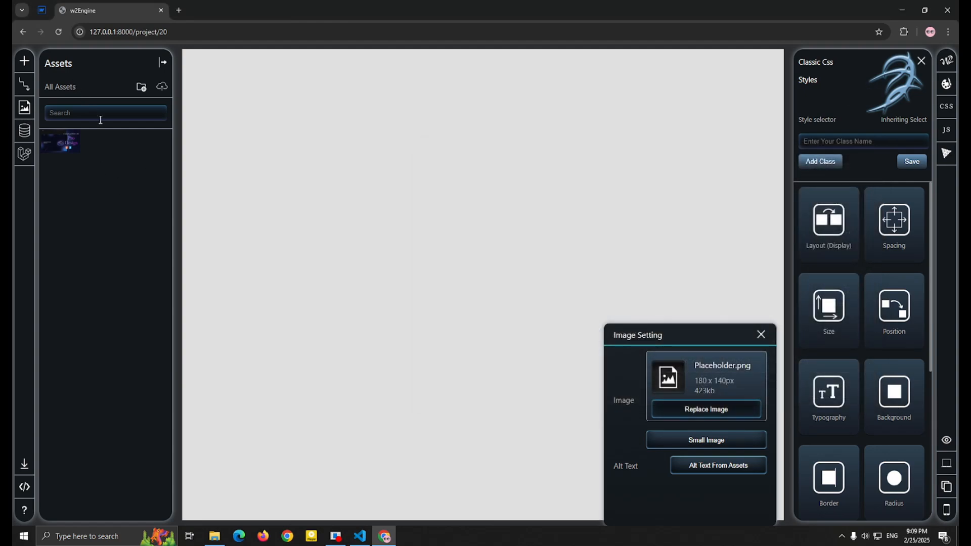
# - Look over the SQLite Database tables, including template_blocks, and close the database view
pyautogui.click(25, 132)
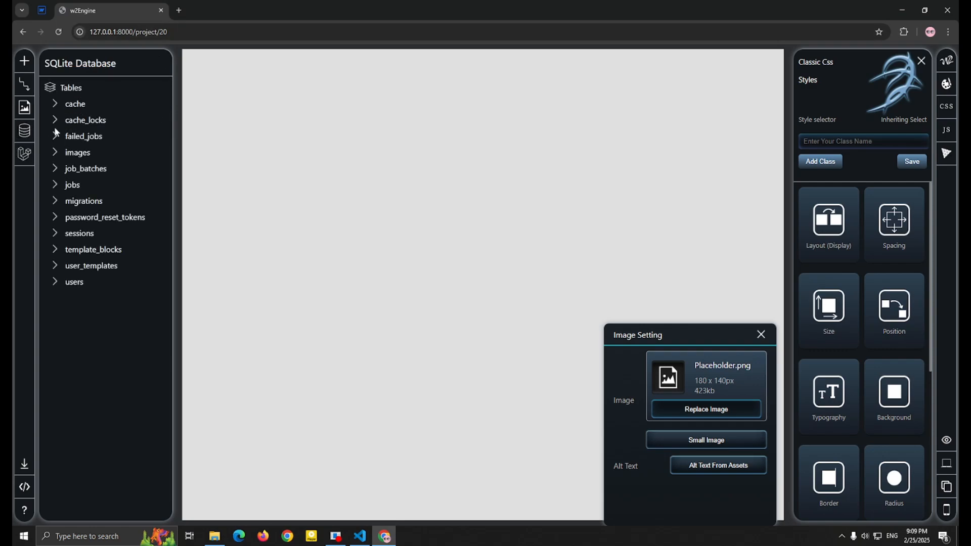
pyautogui.click(96, 253)
pyautogui.click(55, 250)
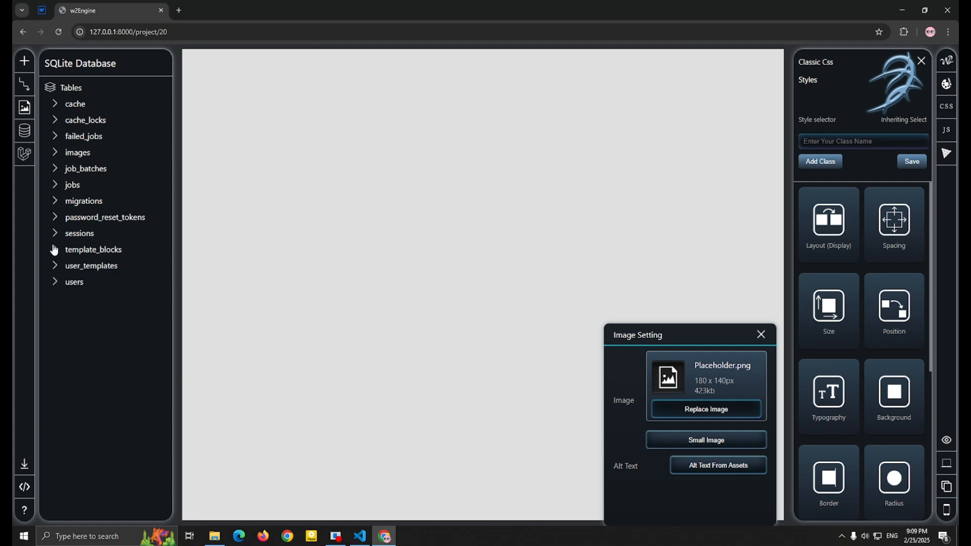
pyautogui.click(25, 130)
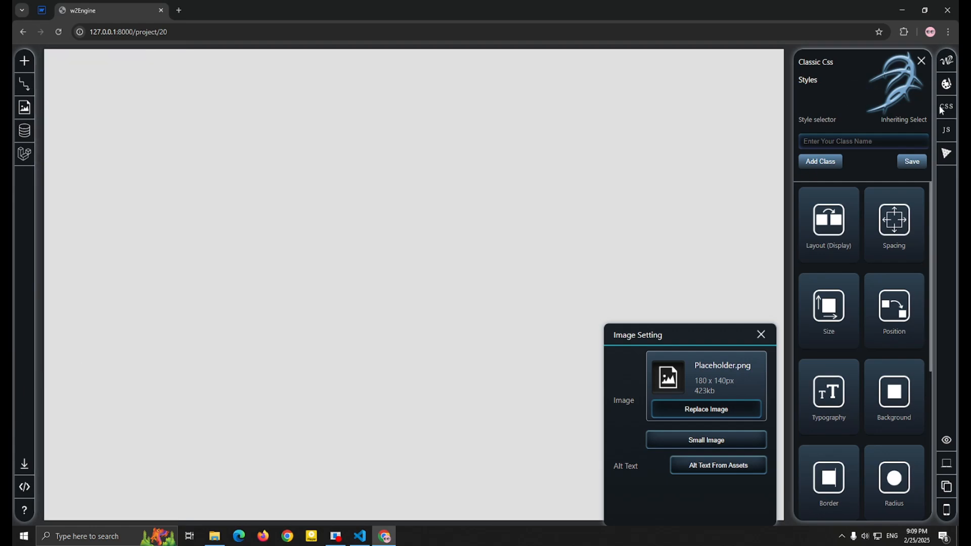
# - Examine the Mini DevTools view with its HTML and CSS Rules areas, and return to the Classic Css styles
pyautogui.click(947, 84)
pyautogui.click(947, 83)
pyautogui.click(940, 107)
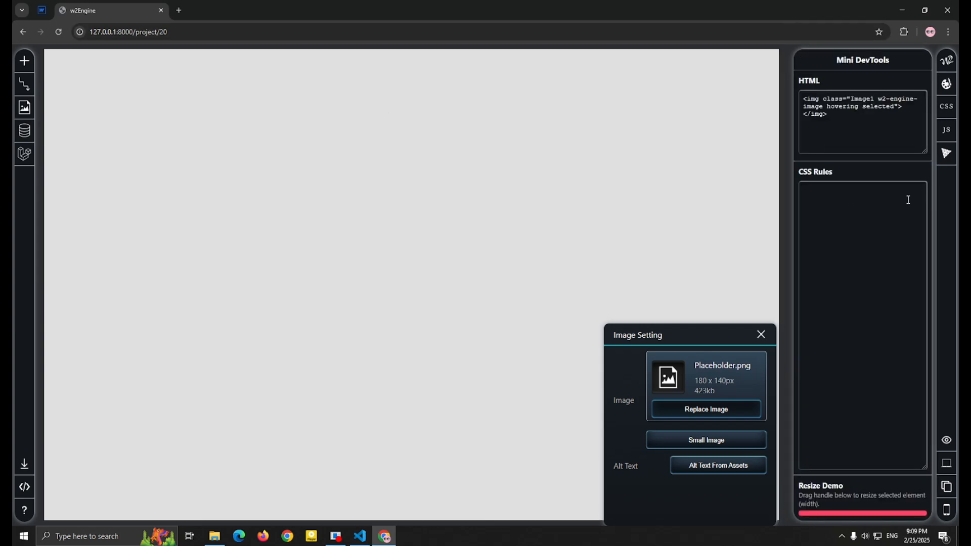
pyautogui.click(947, 87)
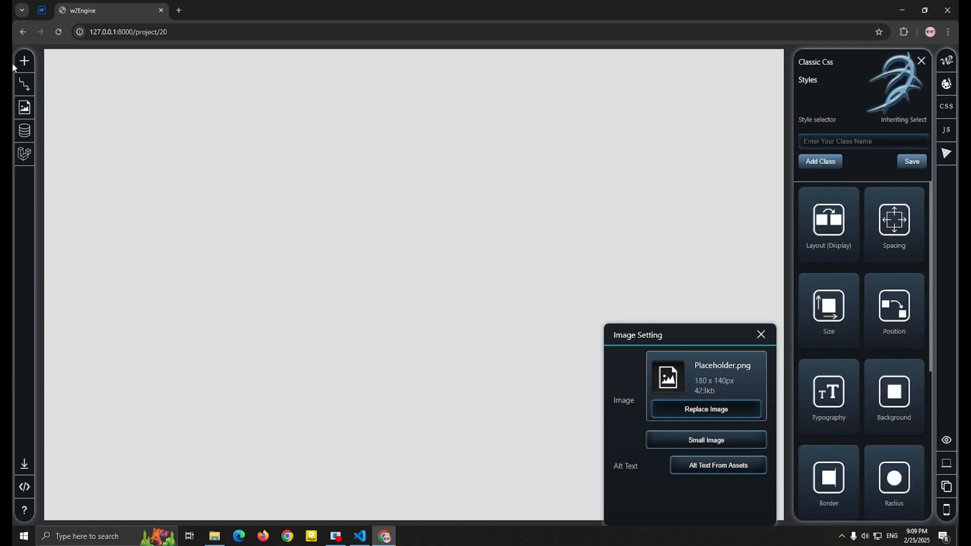
# - Add a Div Block to the empty canvas and select it for styling
pyautogui.click(28, 62)
pyautogui.moveTo(65, 172); pyautogui.dragTo(326, 147)
pyautogui.click(22, 69)
pyautogui.click(309, 71)
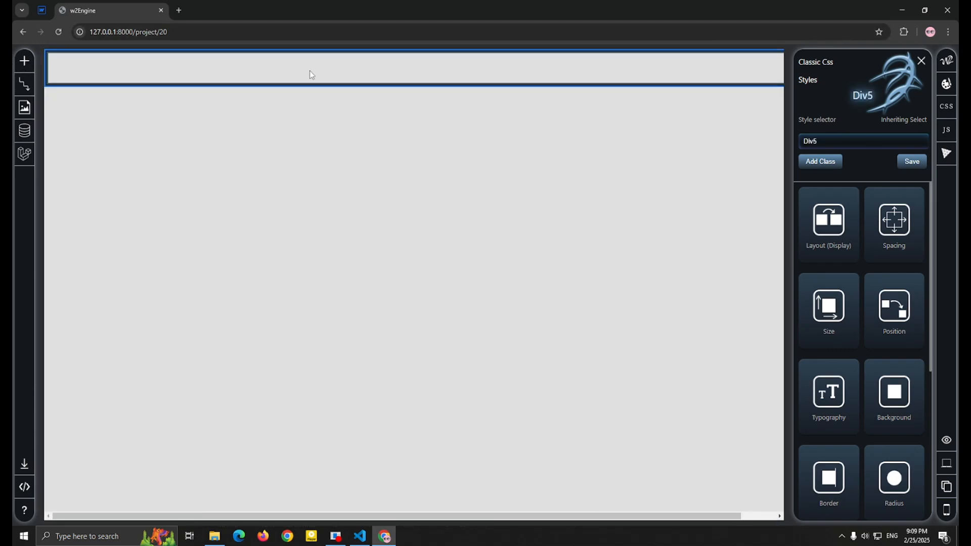
# - Set the selected Div Block's height to about 166 px in its Size styles
pyautogui.click(820, 304)
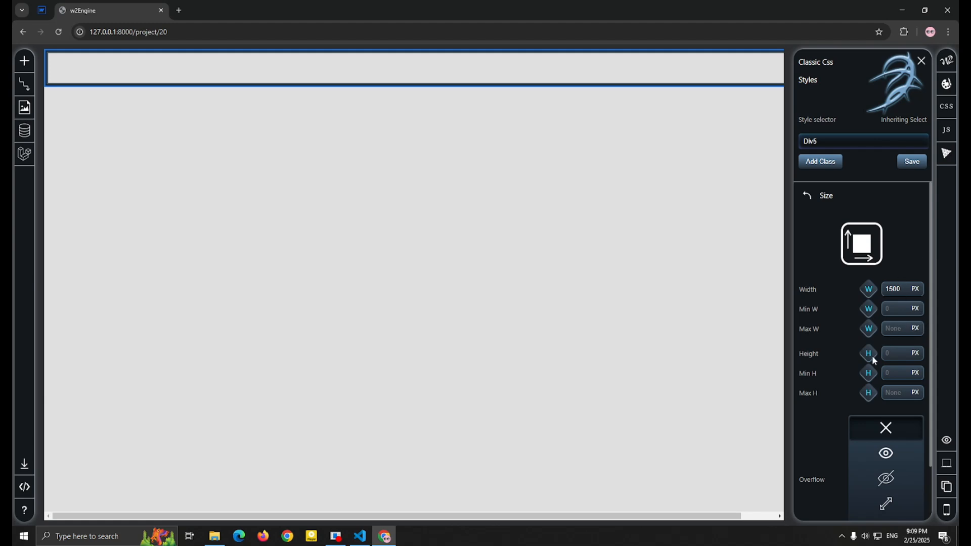
pyautogui.click(41, 10)
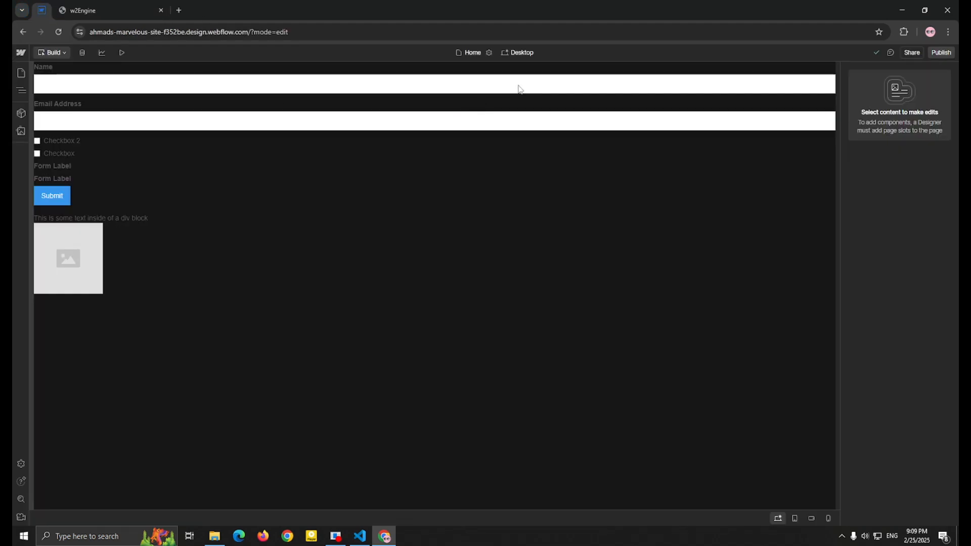
pyautogui.click(105, 10)
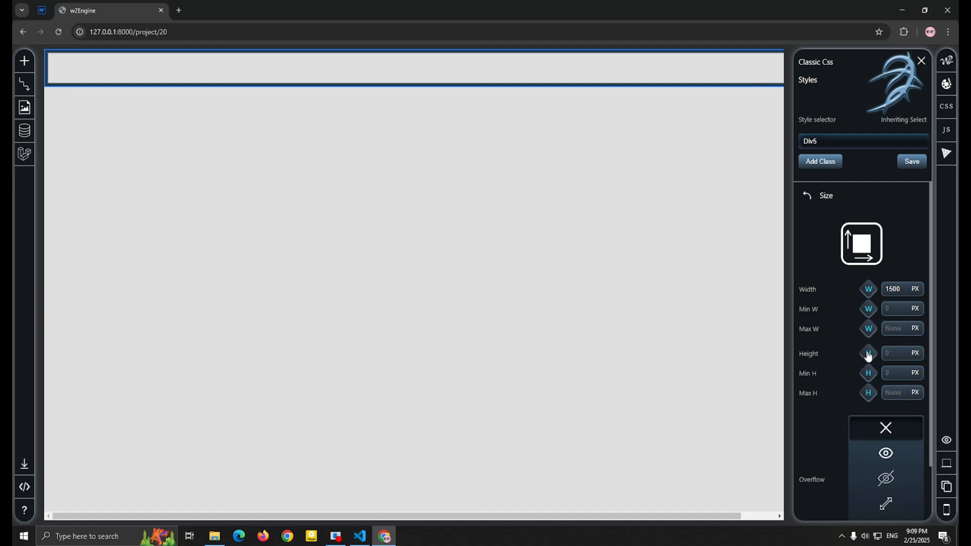
pyautogui.moveTo(868, 356); pyautogui.dragTo(884, 267)
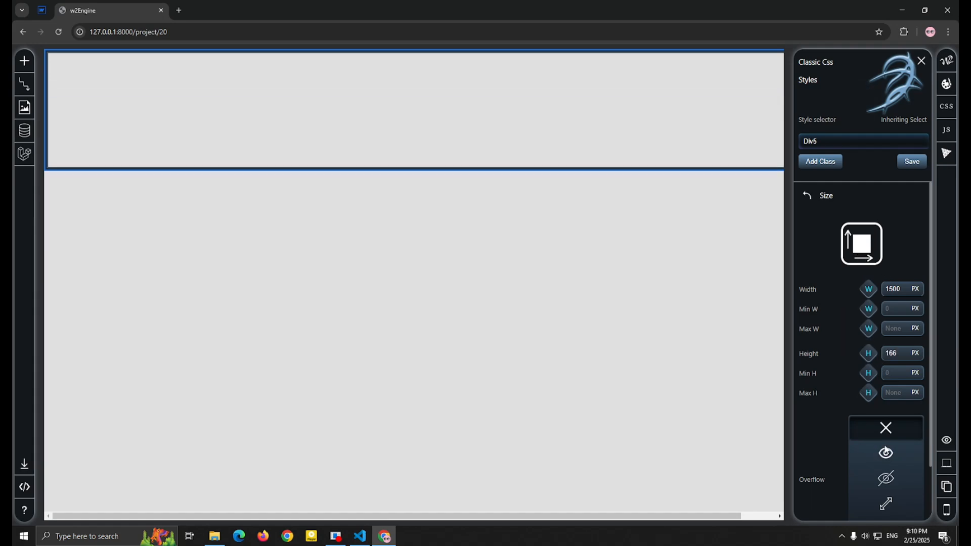
pyautogui.scroll(-1, 886, 449)
pyautogui.scroll(1, 848, 258)
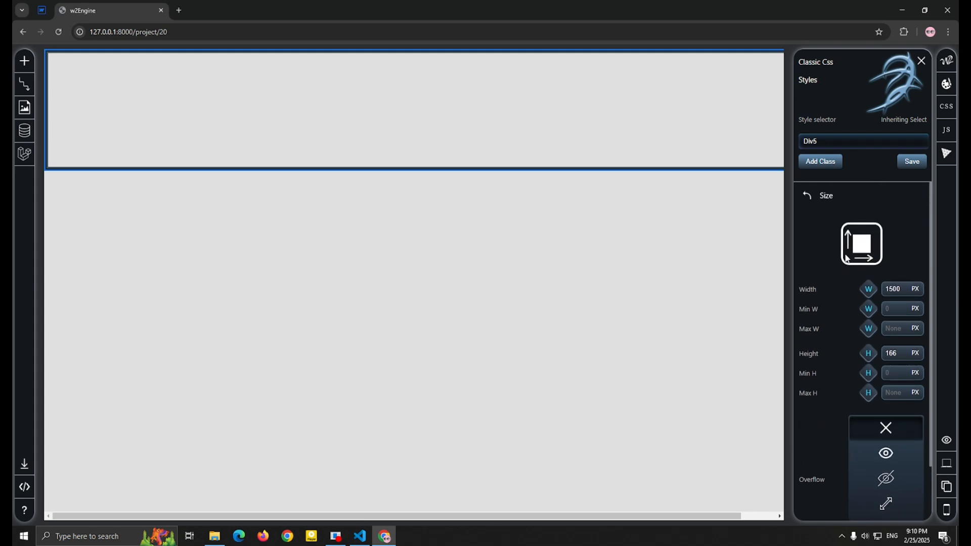
# - Set the Div Block's position to Relative with a top offset of about 64 px and a right offset of about 86 px
pyautogui.click(807, 196)
pyautogui.click(893, 301)
pyautogui.click(855, 223)
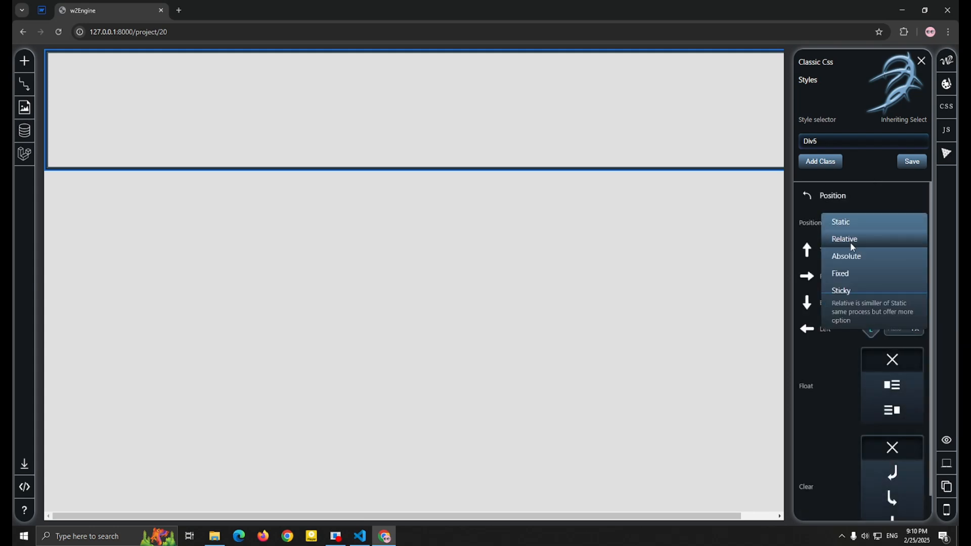
pyautogui.click(851, 242)
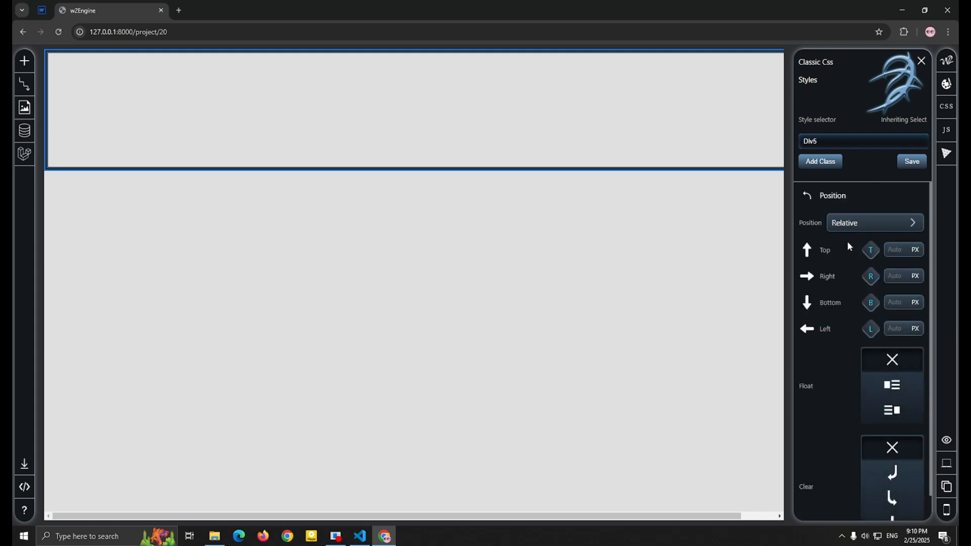
pyautogui.click(874, 277)
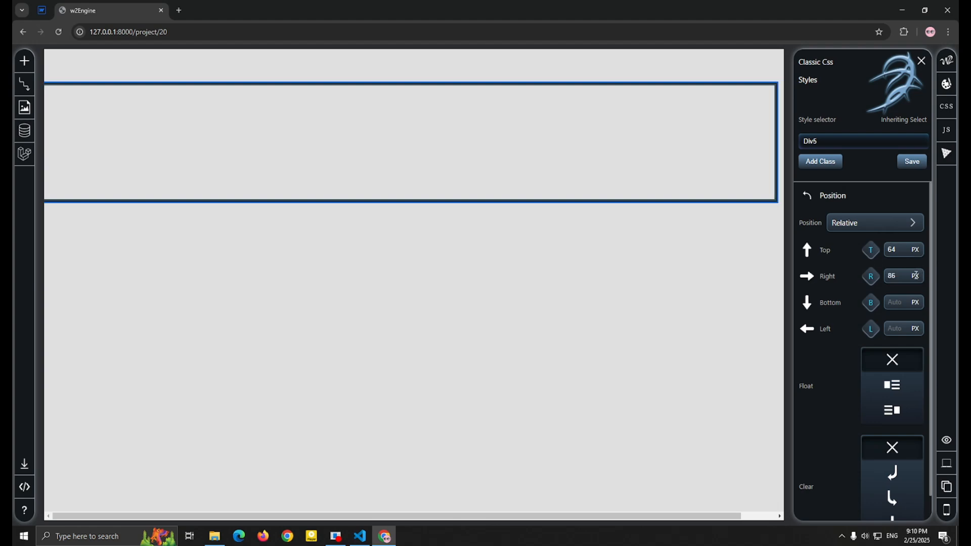
# - Set the selected Div Block's background color to black (#000000)
pyautogui.click(808, 198)
pyautogui.scroll(-3, 910, 299)
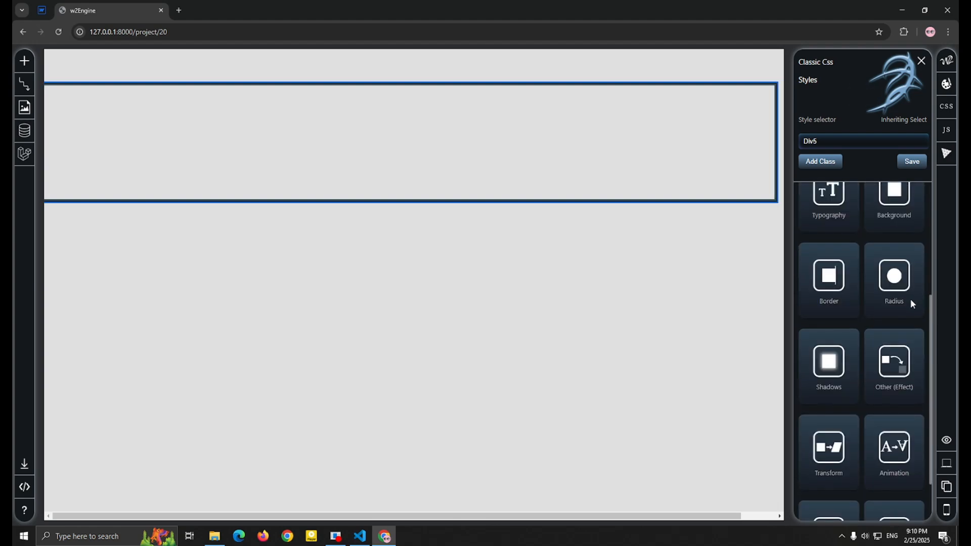
pyautogui.scroll(1, 910, 299)
pyautogui.click(911, 299)
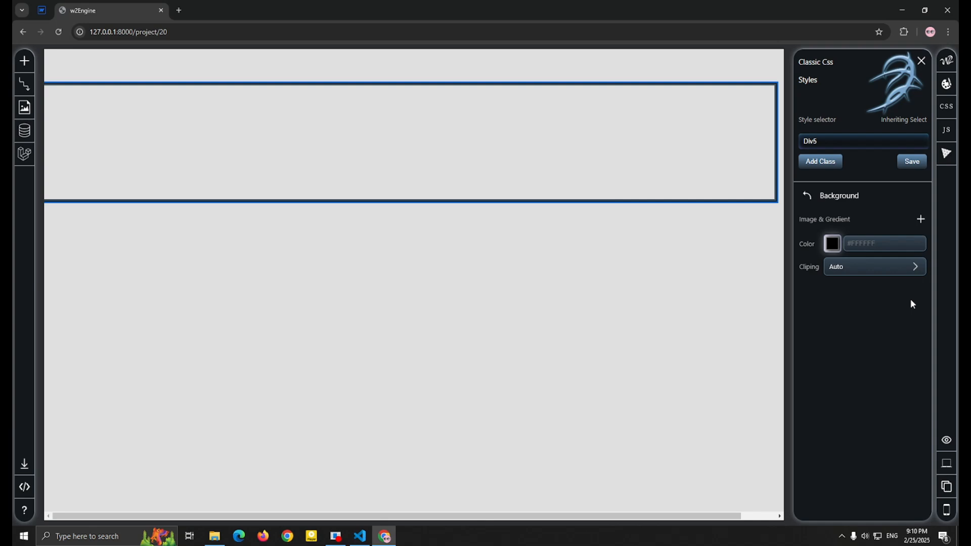
pyautogui.click(838, 247)
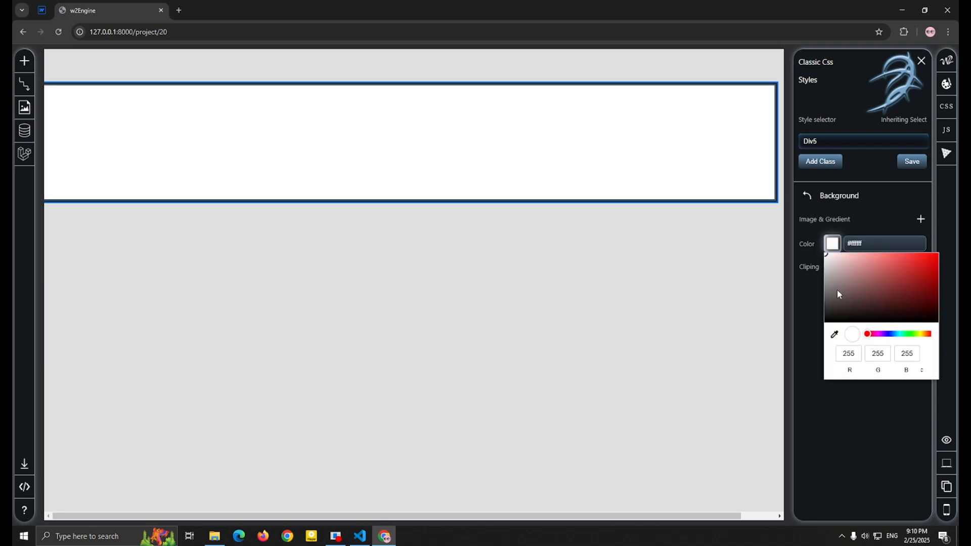
pyautogui.moveTo(839, 295); pyautogui.dragTo(817, 357)
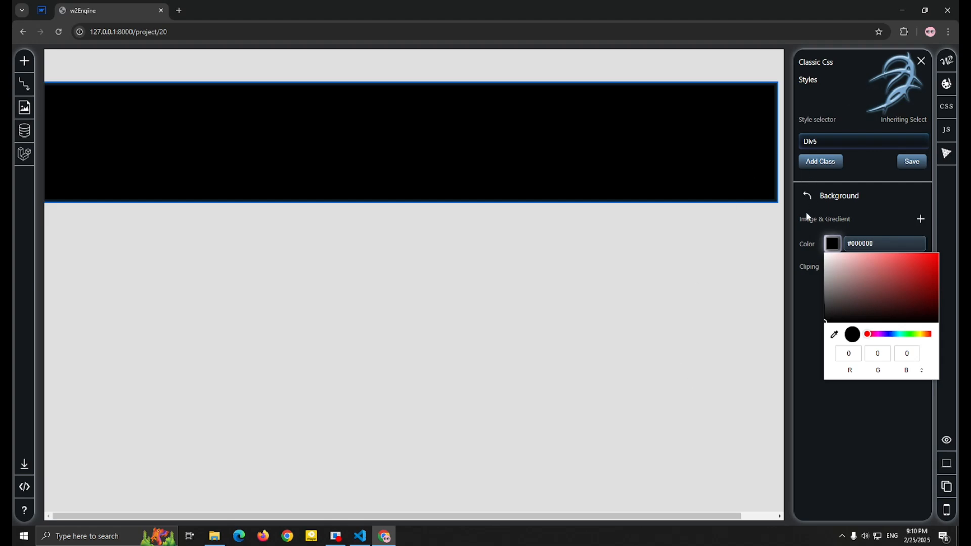
pyautogui.click(809, 203)
pyautogui.click(809, 202)
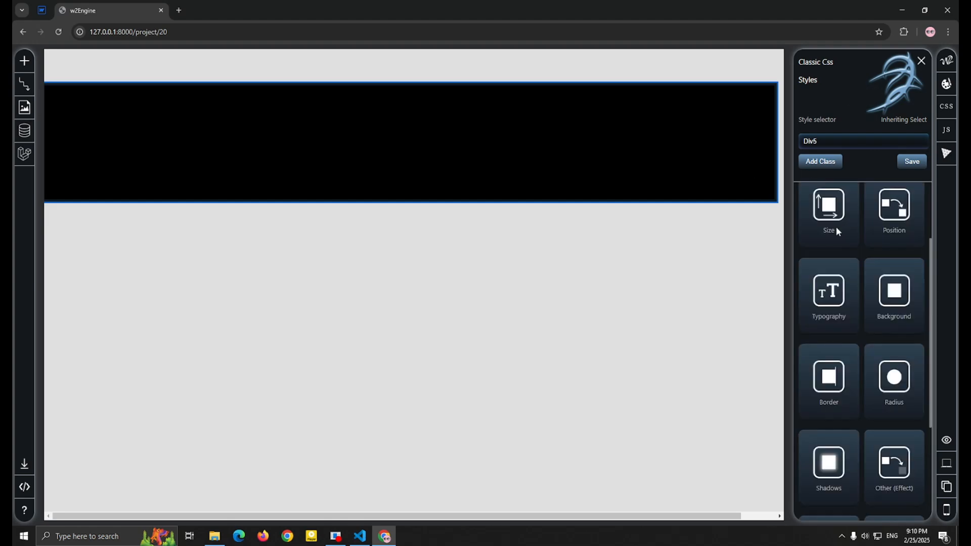
# - Change the selected Div Block's background color to a very light grey
pyautogui.click(895, 293)
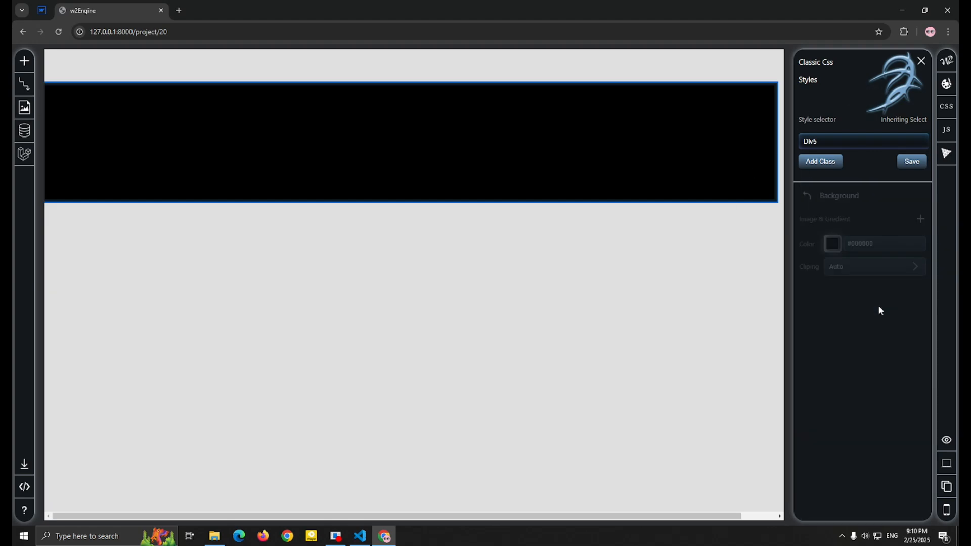
pyautogui.click(832, 244)
pyautogui.moveTo(825, 254)
pyautogui.mouseDown()
pyautogui.moveTo(813, 273)
pyautogui.moveTo(809, 257)
pyautogui.mouseUp()
pyautogui.click(816, 217)
pyautogui.click(805, 197)
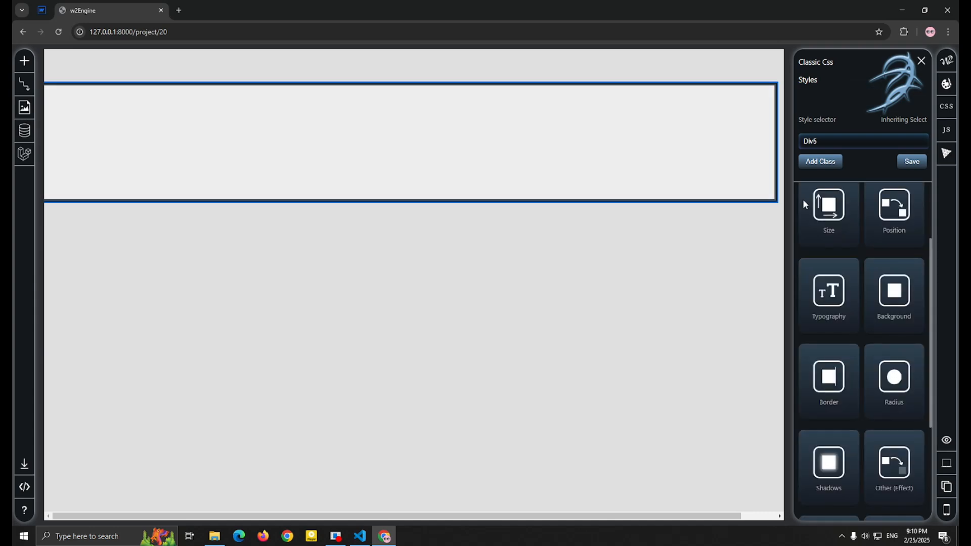
pyautogui.click(644, 259)
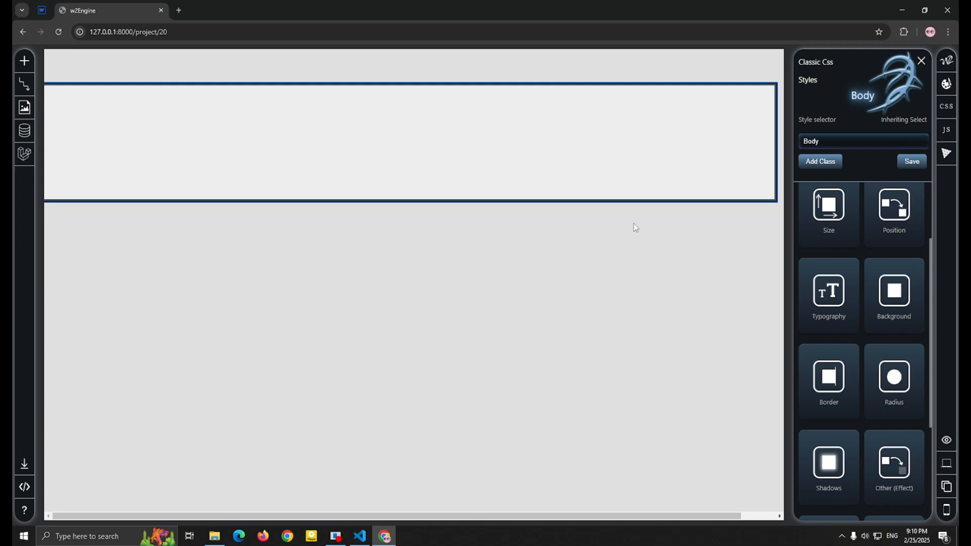
pyautogui.click(648, 191)
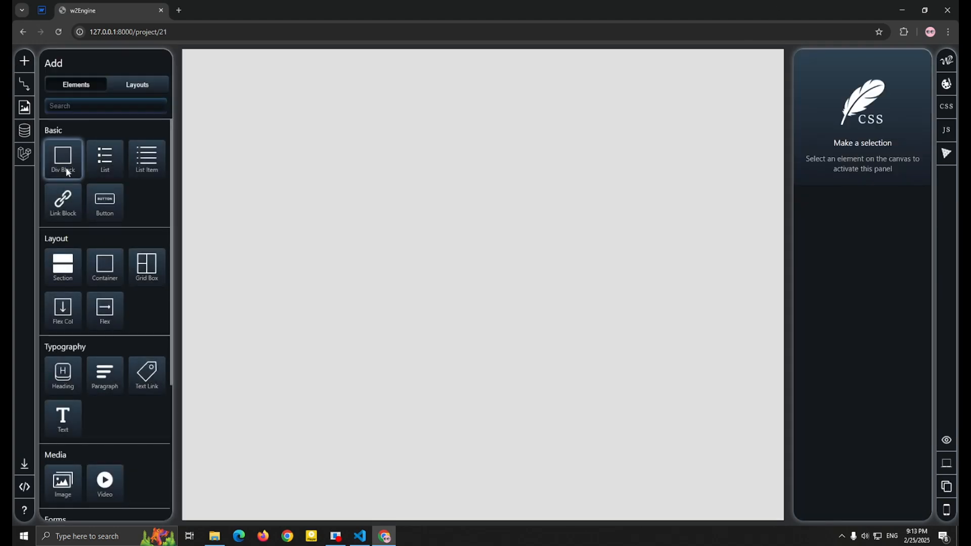
# - Add a Div Block to the new project's empty canvas and set its display to Flex, aligned Center on X and Space Between on Y
pyautogui.moveTo(63, 157); pyautogui.dragTo(288, 66)
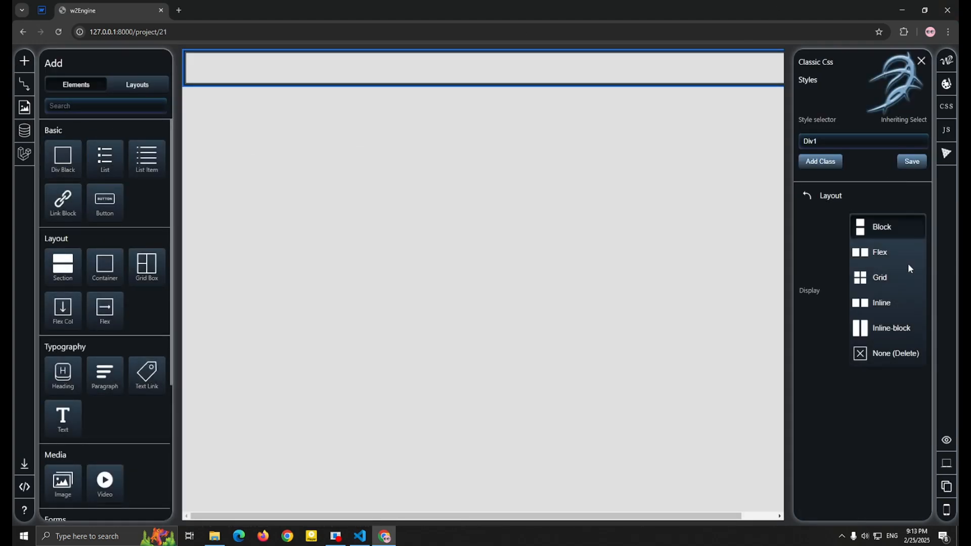
pyautogui.click(905, 257)
pyautogui.click(901, 440)
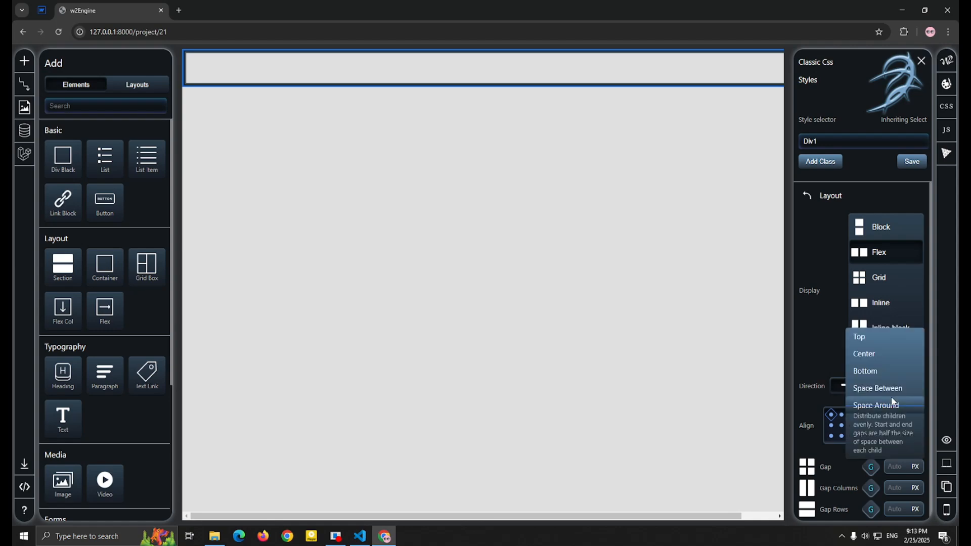
pyautogui.click(891, 393)
pyautogui.click(908, 418)
pyautogui.click(883, 410)
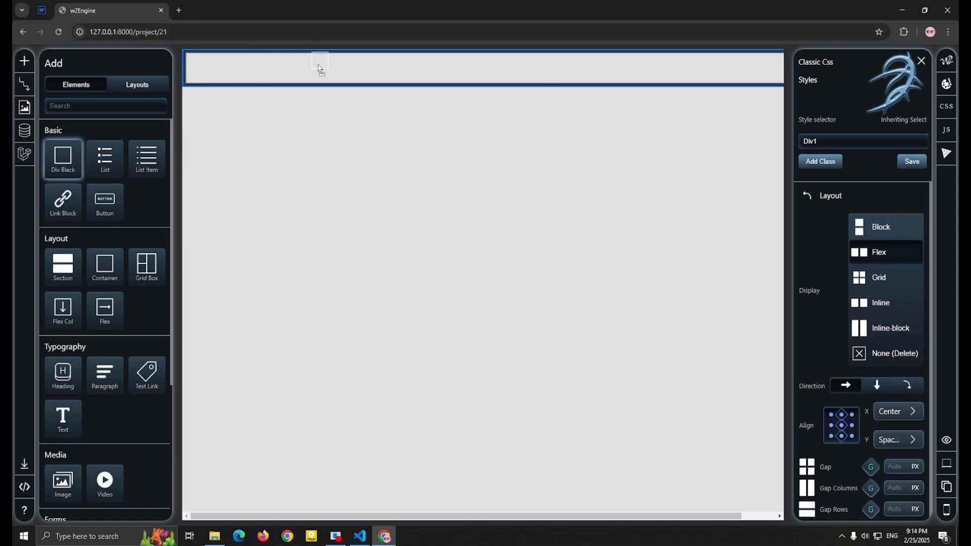
# - Add two Div Blocks inside the flex container and reorder them in the Navigator so that both sit side by side directly under Div1
pyautogui.moveTo(62, 157); pyautogui.dragTo(363, 71)
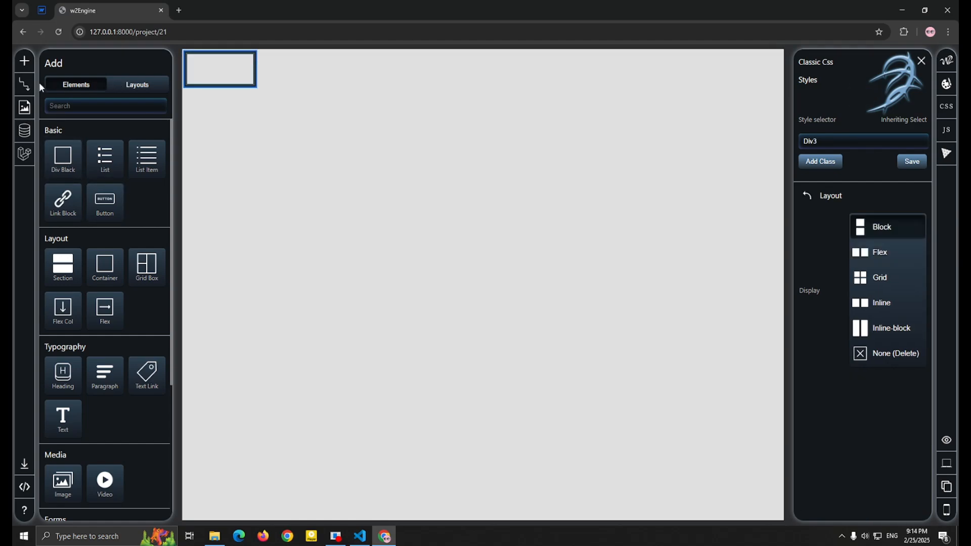
pyautogui.click(25, 84)
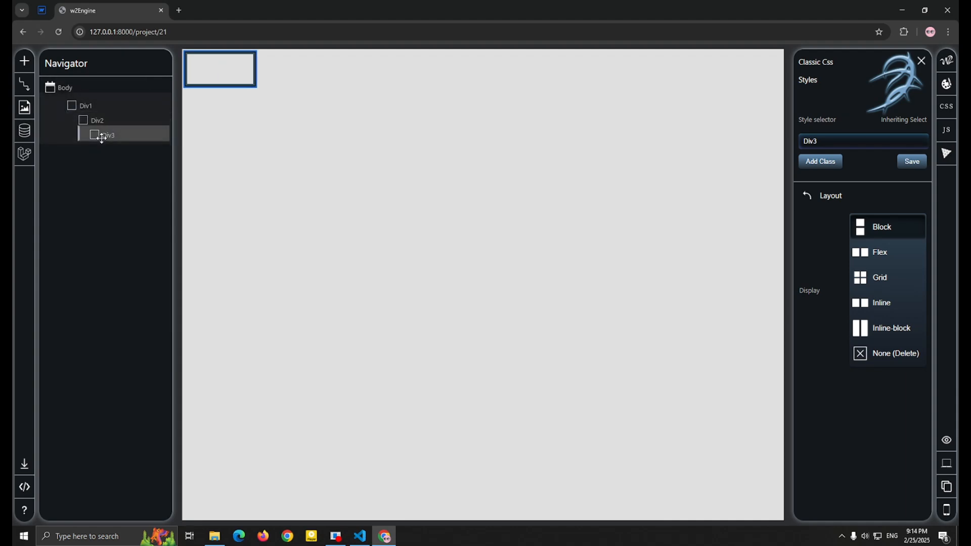
pyautogui.moveTo(98, 135); pyautogui.dragTo(96, 115)
pyautogui.click(483, 71)
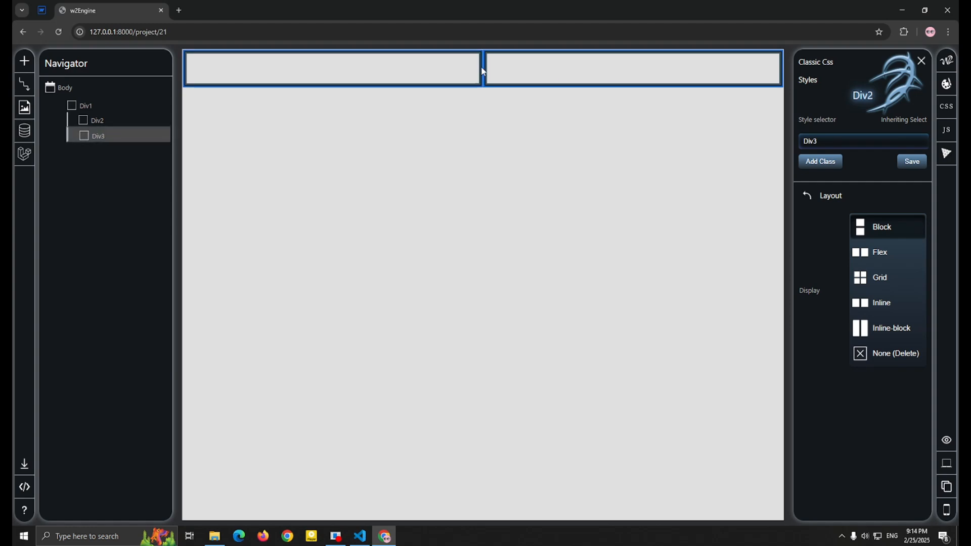
pyautogui.click(45, 106)
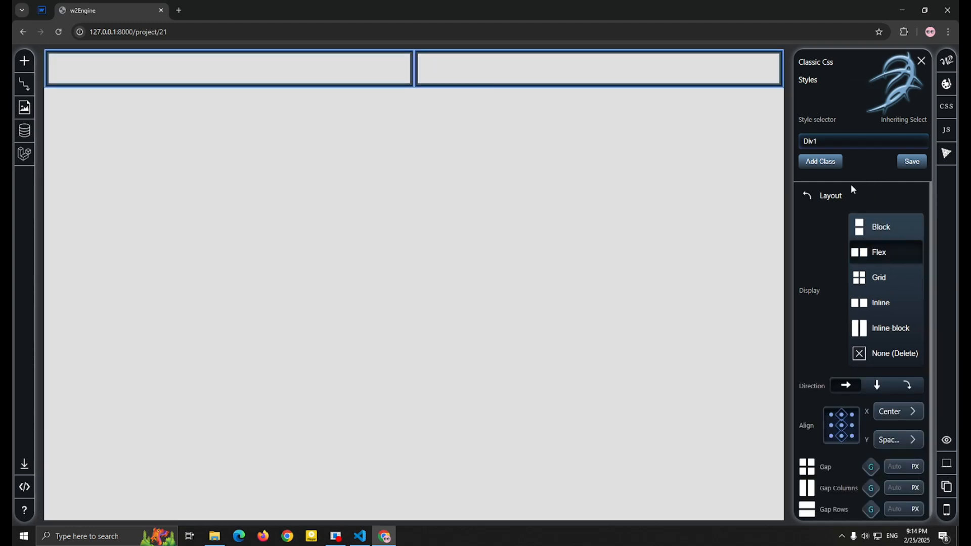
# - Set the right and left padding of the outer flex container Div1 to 8% each
pyautogui.click(343, 86)
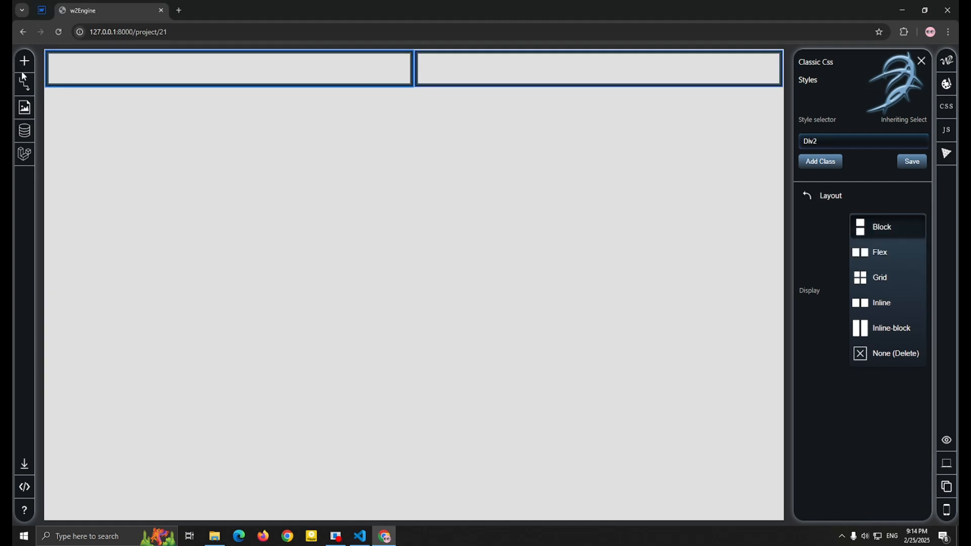
pyautogui.click(782, 65)
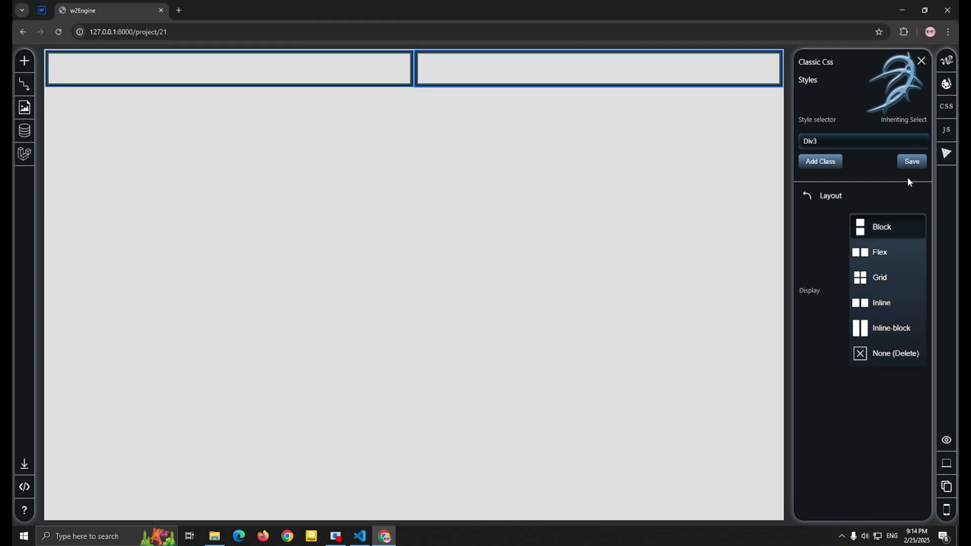
pyautogui.click(806, 195)
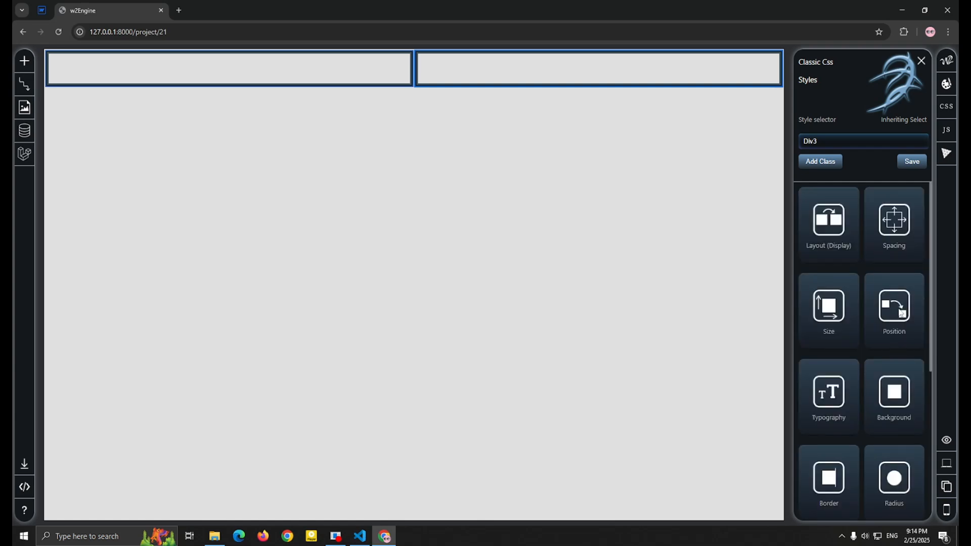
pyautogui.click(905, 242)
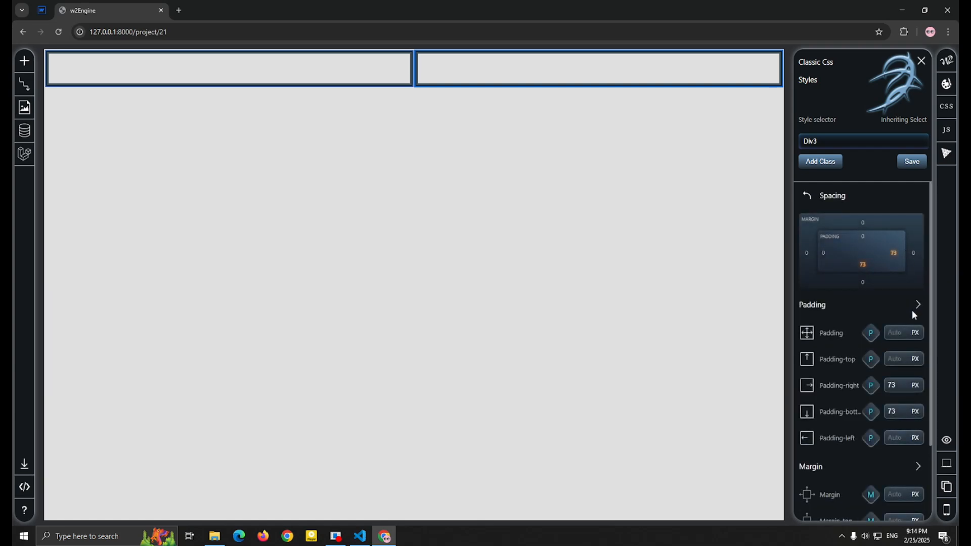
pyautogui.click(782, 63)
pyautogui.click(910, 386)
pyautogui.write('8')
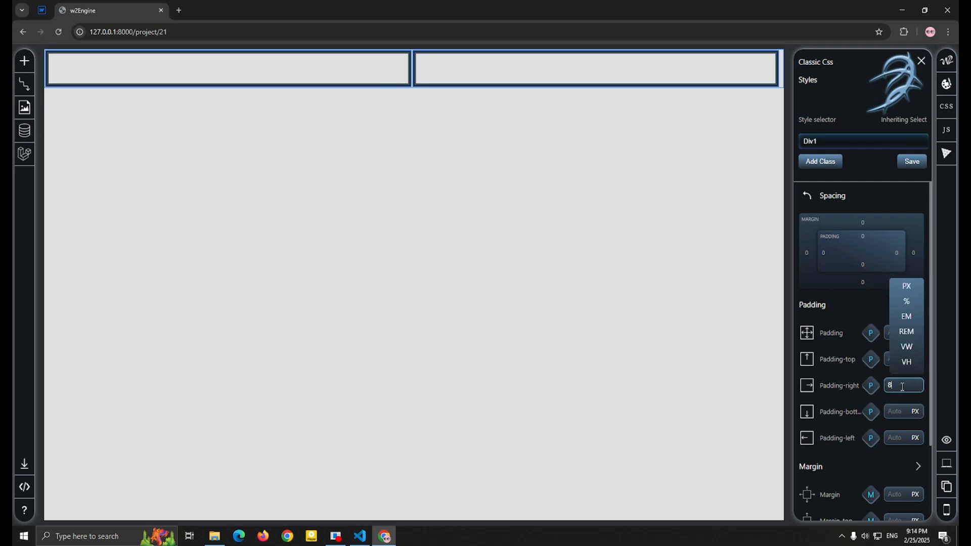
pyautogui.click(907, 303)
pyautogui.click(889, 440)
pyautogui.write('8')
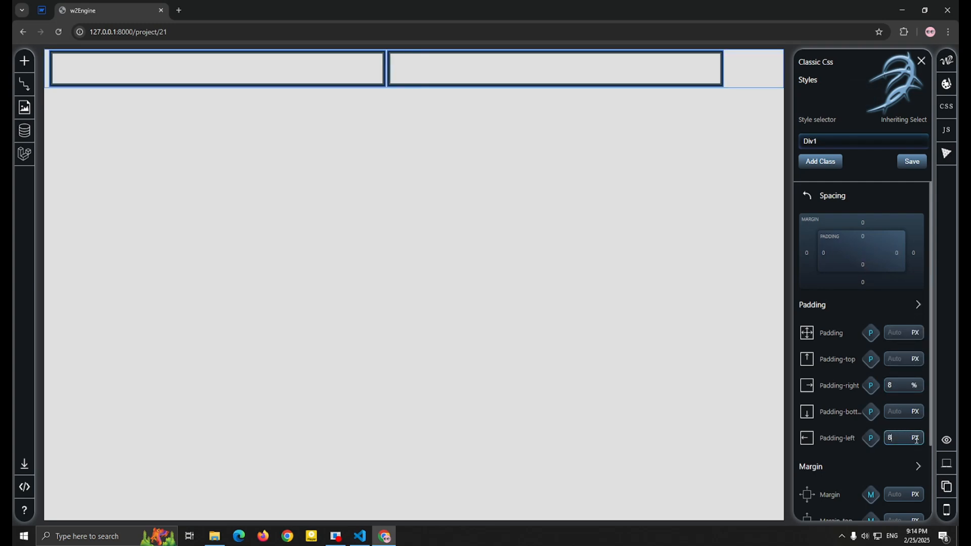
pyautogui.click(916, 438)
pyautogui.click(908, 350)
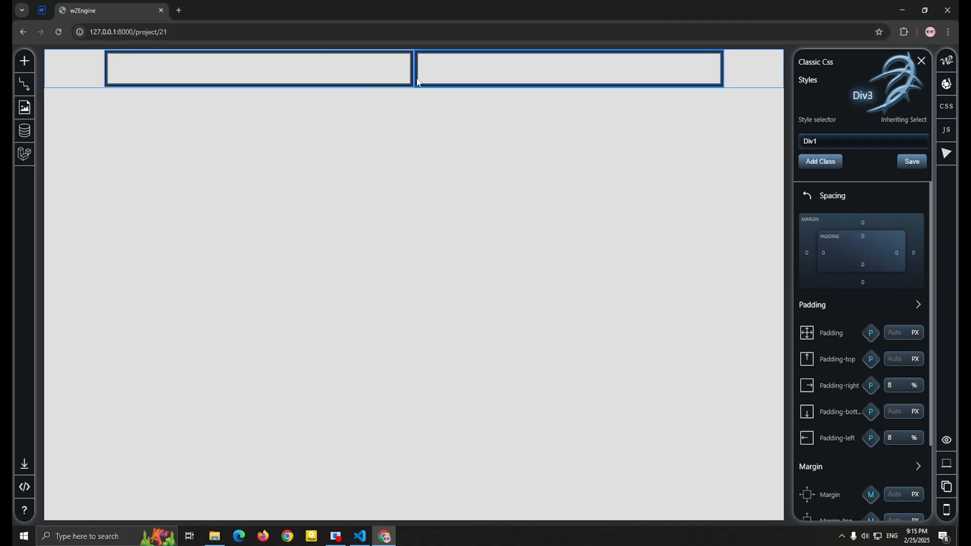
# - Set the top and bottom padding of the outer container Div1 to 20 px each
pyautogui.click(347, 76)
pyautogui.click(732, 68)
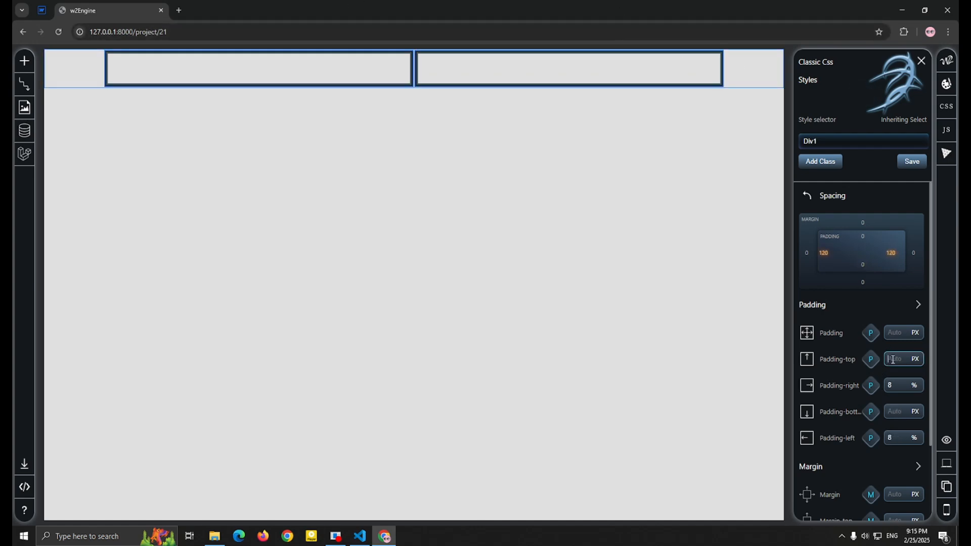
pyautogui.write('20')
pyautogui.click(901, 411)
pyautogui.write('20')
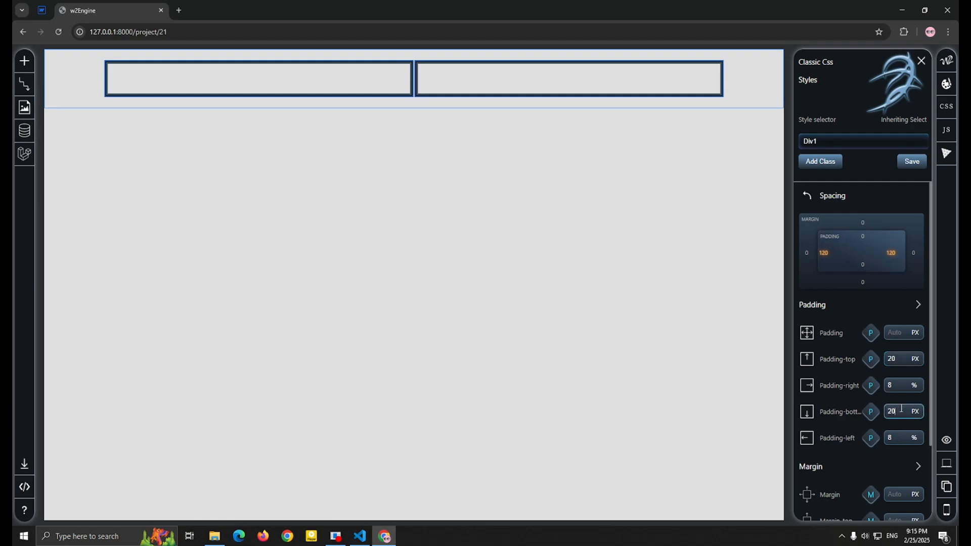
# - Add a Heading inside the first inner Div Block (Div2) and change its text to "Logo"
pyautogui.click(266, 89)
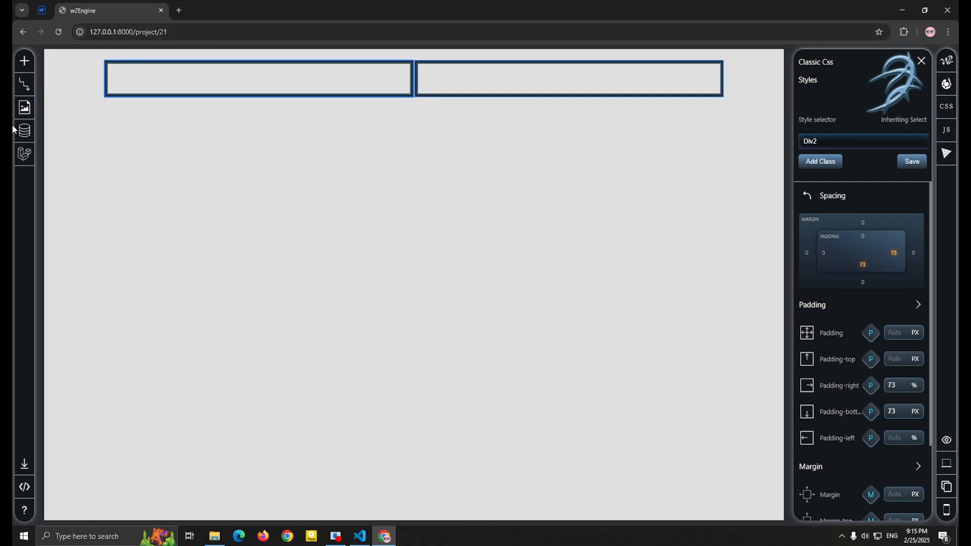
pyautogui.click(24, 60)
pyautogui.moveTo(66, 380); pyautogui.dragTo(323, 82)
pyautogui.click(268, 83)
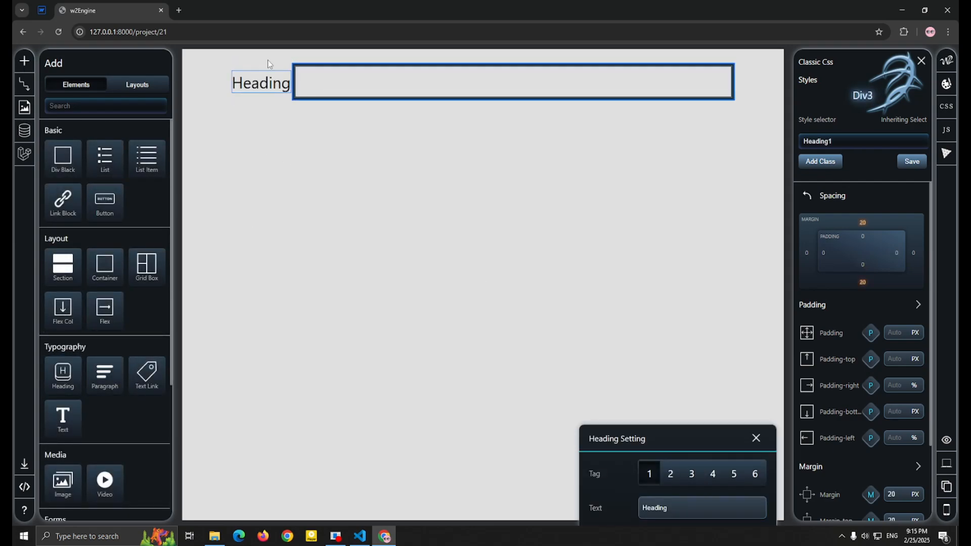
pyautogui.doubleClick(268, 83)
pyautogui.write('K')
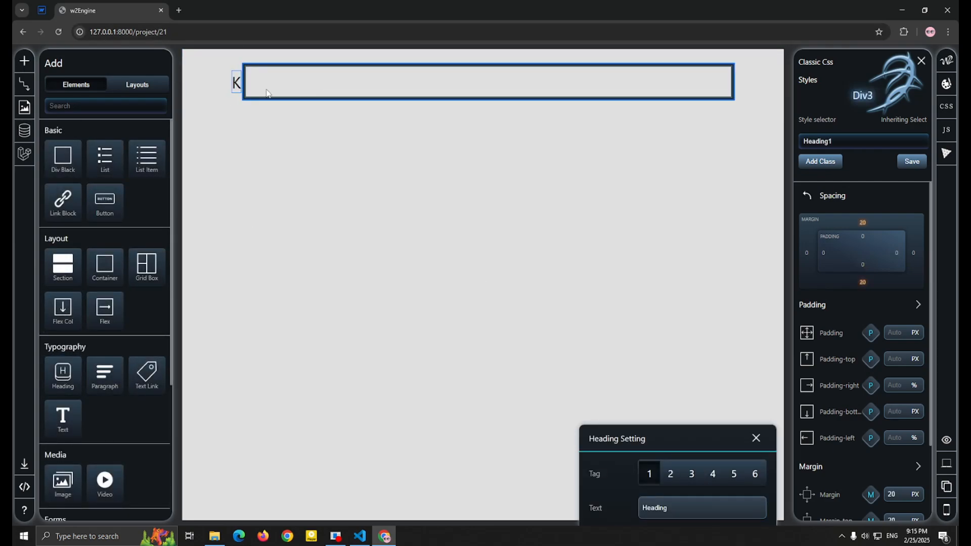
pyautogui.press('BackSpace')
pyautogui.write('Logo')
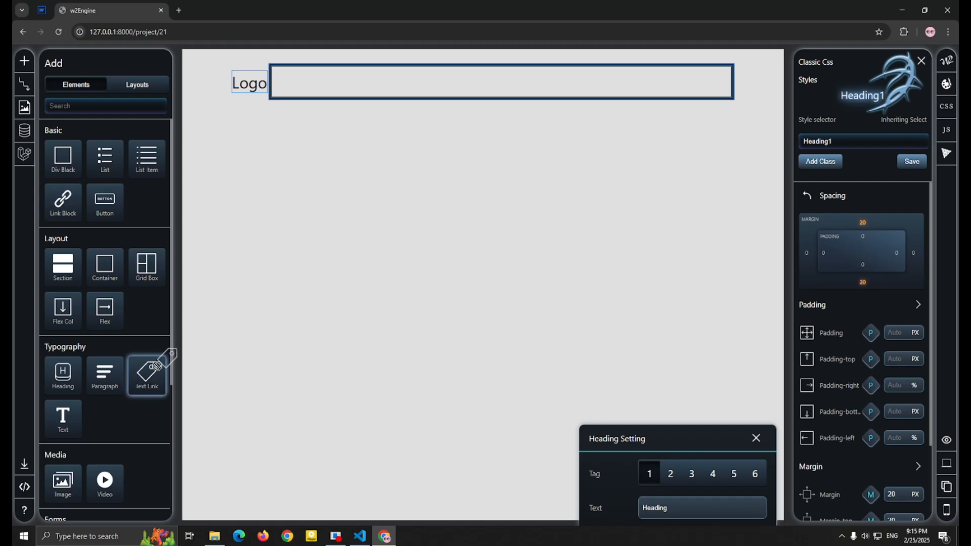
# - Add a Text Link to the header and nest it inside the second inner Div Block (Div3) through the Navigator
pyautogui.moveTo(359, 83); pyautogui.dragTo(68, 202)
pyautogui.moveTo(147, 373); pyautogui.dragTo(329, 86)
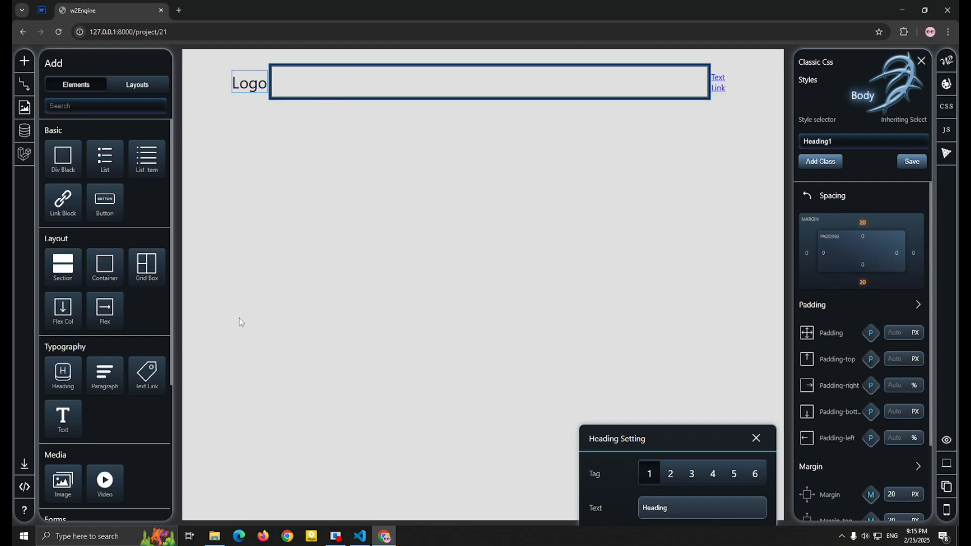
pyautogui.moveTo(719, 84); pyautogui.dragTo(656, 81)
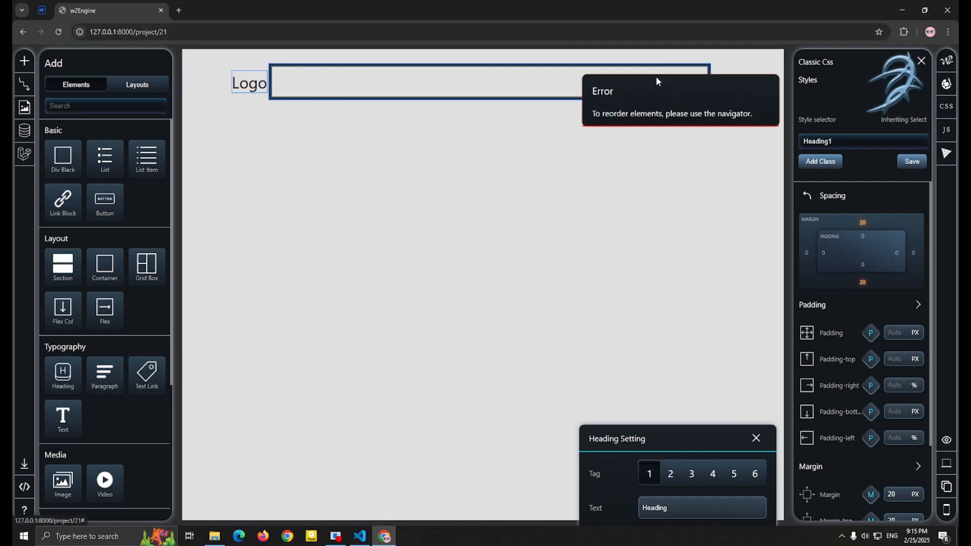
pyautogui.click(23, 84)
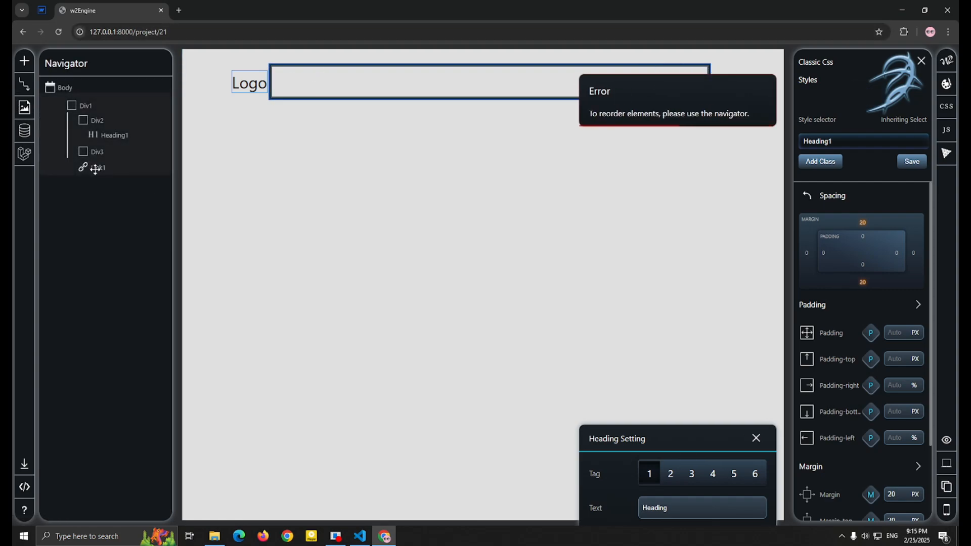
pyautogui.moveTo(95, 169); pyautogui.dragTo(97, 163)
pyautogui.click(24, 84)
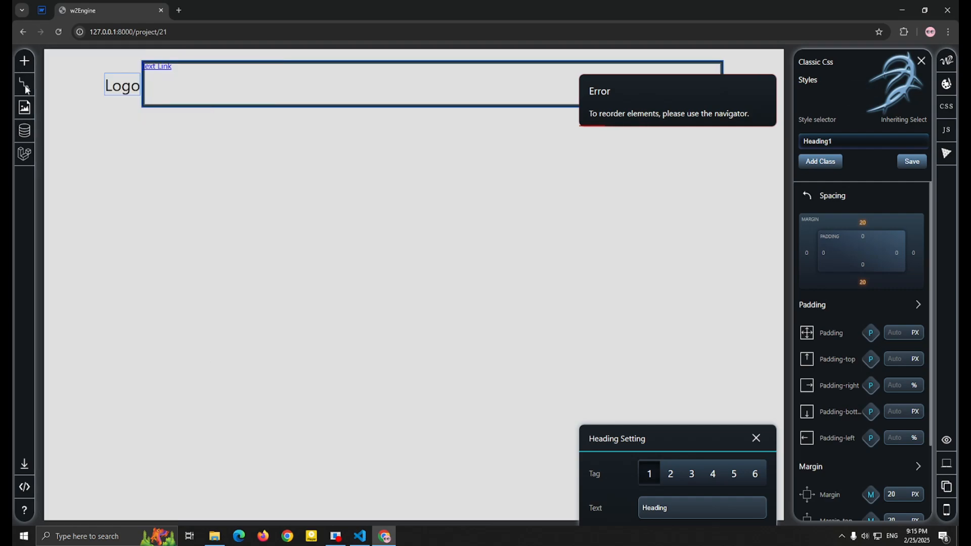
# - Add more Text Links inside Div3 and rearrange the last one within the Navigator hierarchy
pyautogui.click(24, 84)
pyautogui.click(24, 61)
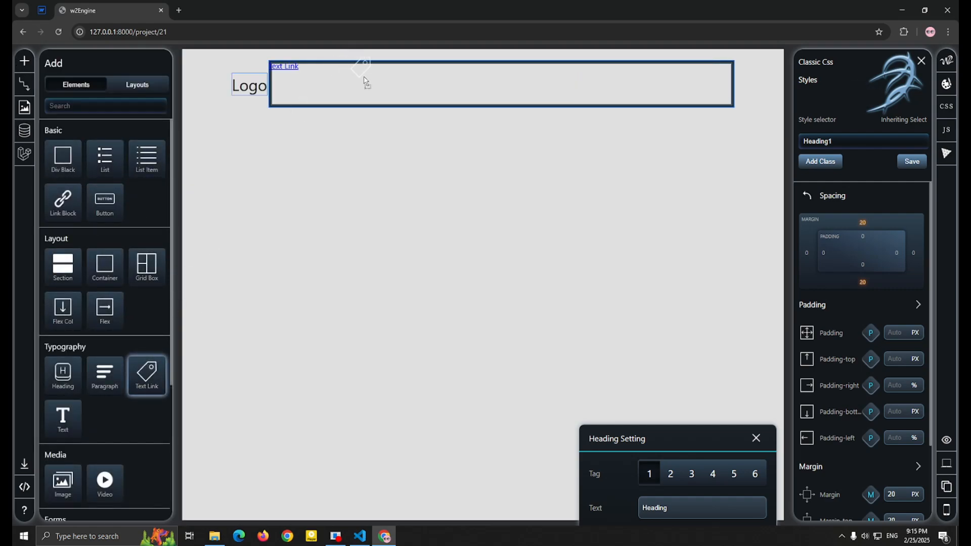
pyautogui.moveTo(365, 81); pyautogui.dragTo(367, 82)
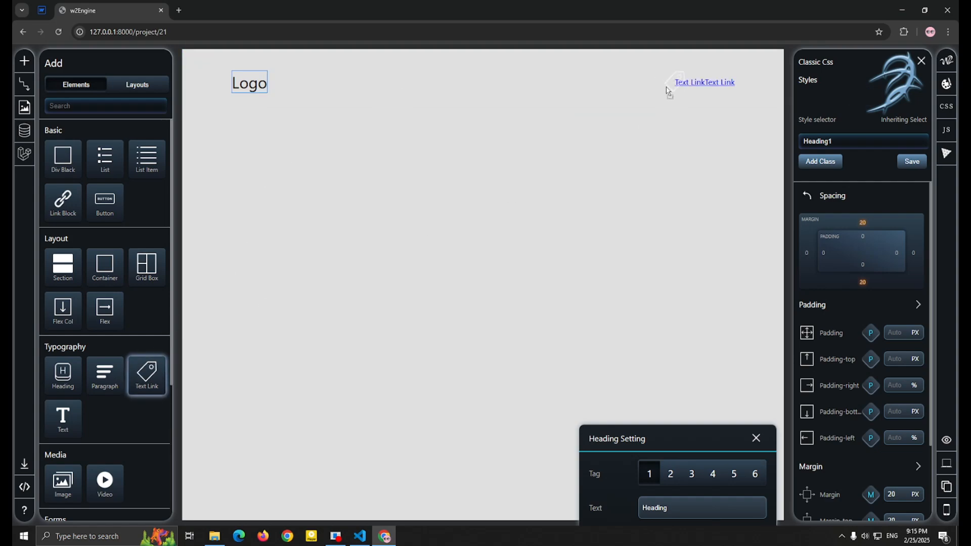
pyautogui.moveTo(142, 382); pyautogui.dragTo(651, 97)
pyautogui.click(22, 95)
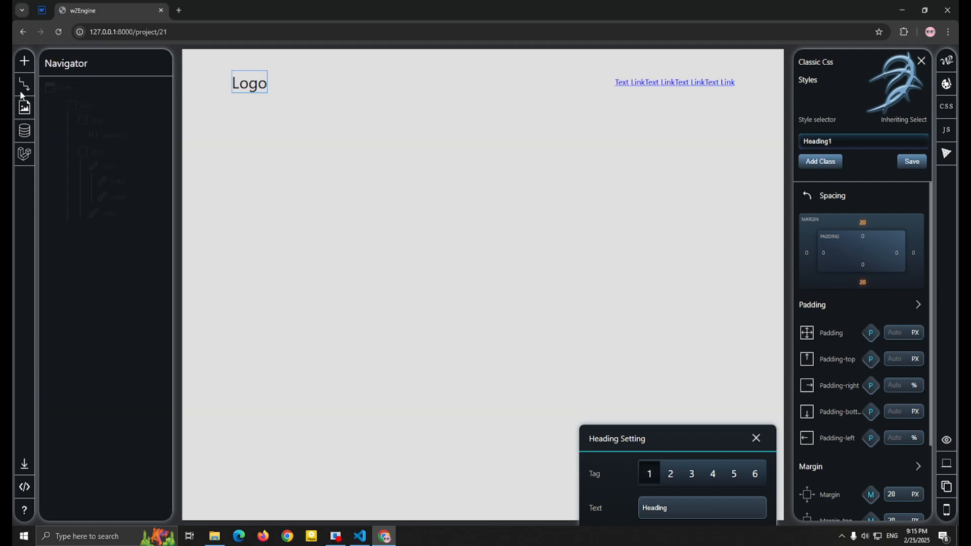
pyautogui.moveTo(98, 215); pyautogui.dragTo(103, 157)
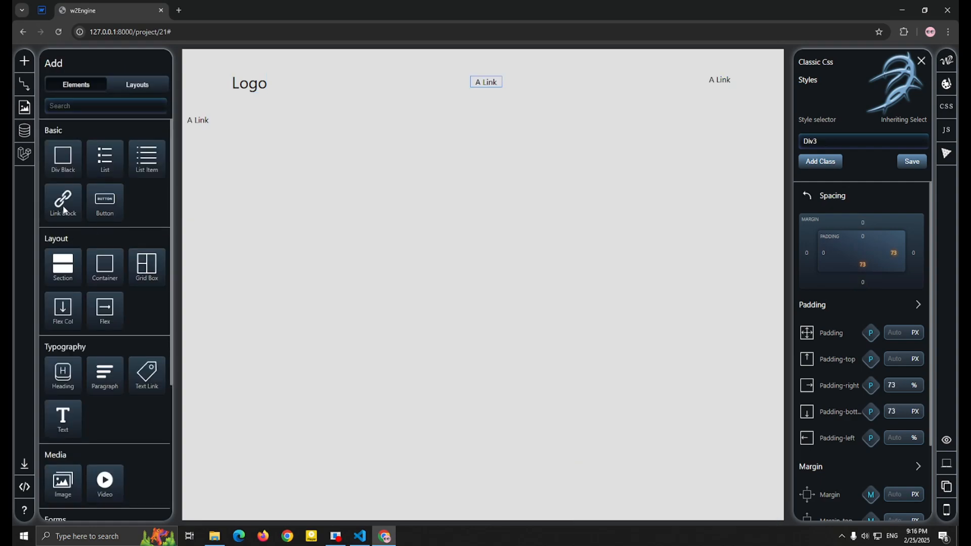
# - Add another Link Block to the header and arrange Link-Block1 through Link-Block4 in order inside Div3 in the Navigator
pyautogui.moveTo(64, 210); pyautogui.dragTo(528, 85)
pyautogui.click(24, 85)
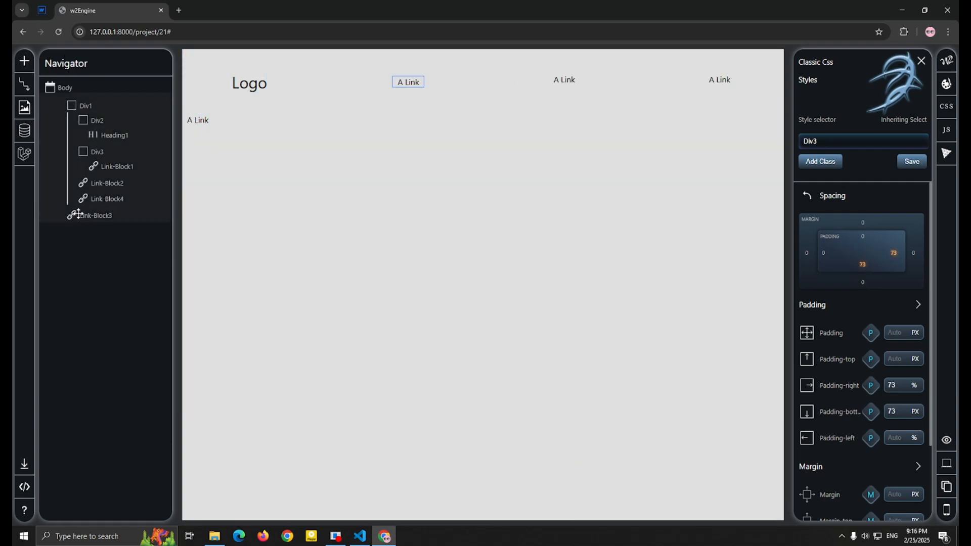
pyautogui.moveTo(102, 184)
pyautogui.mouseDown()
pyautogui.moveTo(104, 153)
pyautogui.moveTo(112, 177)
pyautogui.mouseUp()
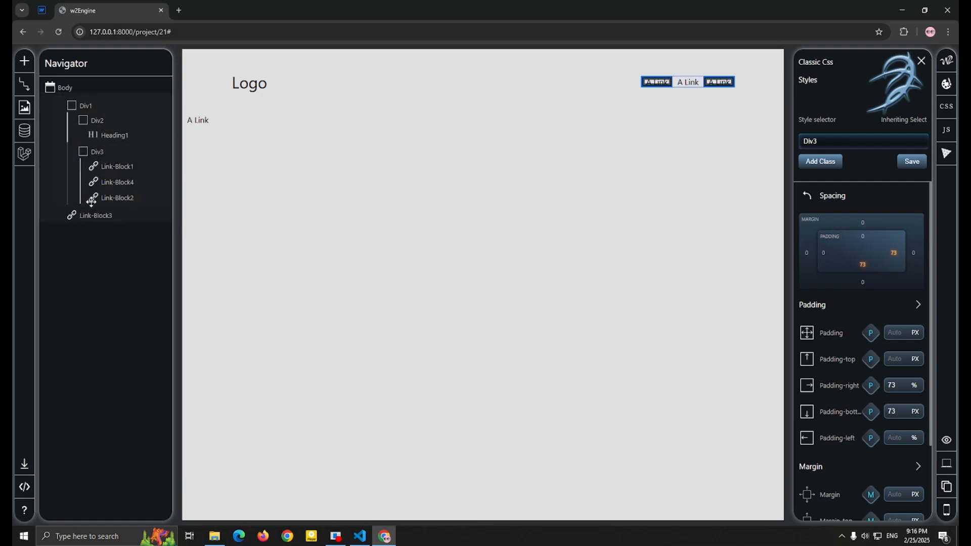
pyautogui.moveTo(95, 216); pyautogui.dragTo(102, 152)
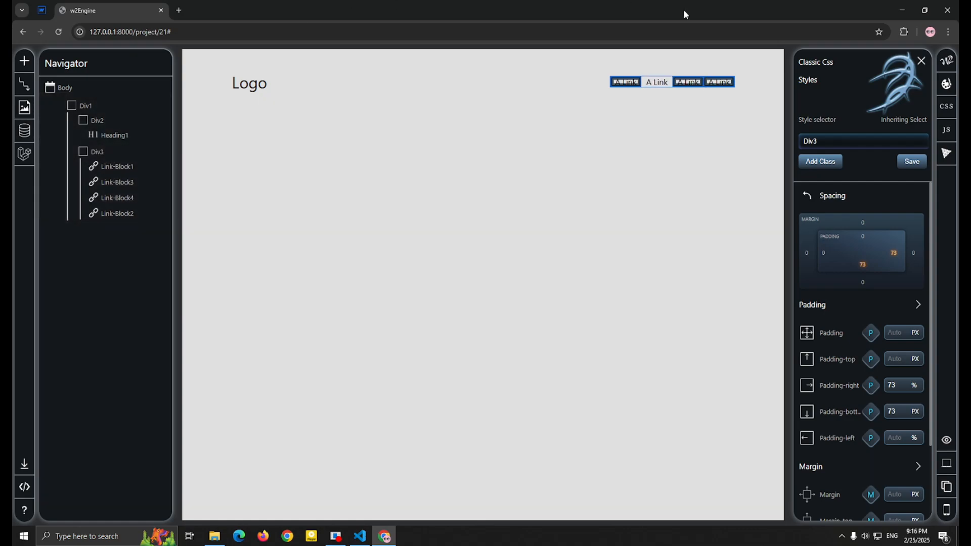
pyautogui.moveTo(130, 217); pyautogui.dragTo(123, 163)
# - Add a box shadow of 0px 0px 0px #000000 to each of the four Link Blocks in Div3
pyautogui.click(621, 84)
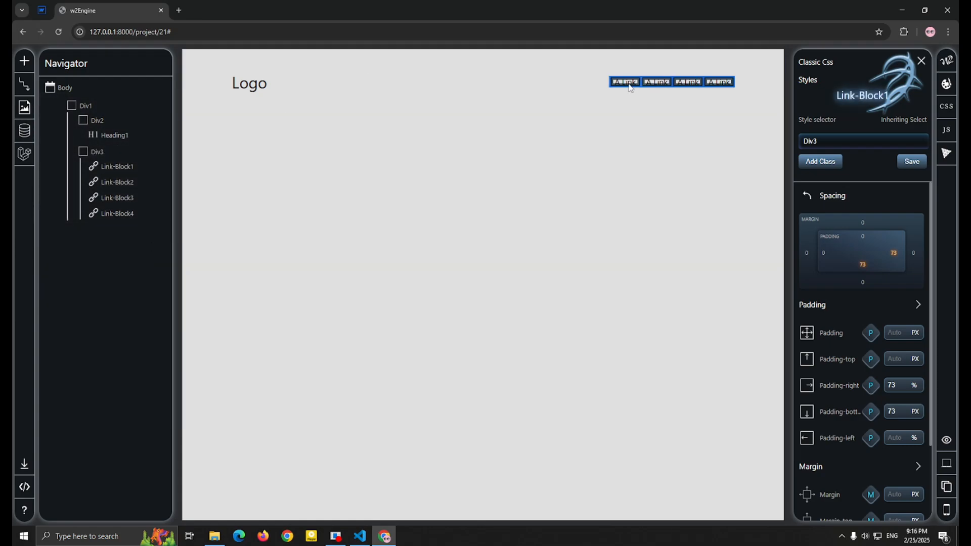
pyautogui.click(808, 196)
pyautogui.click(829, 220)
pyautogui.click(807, 196)
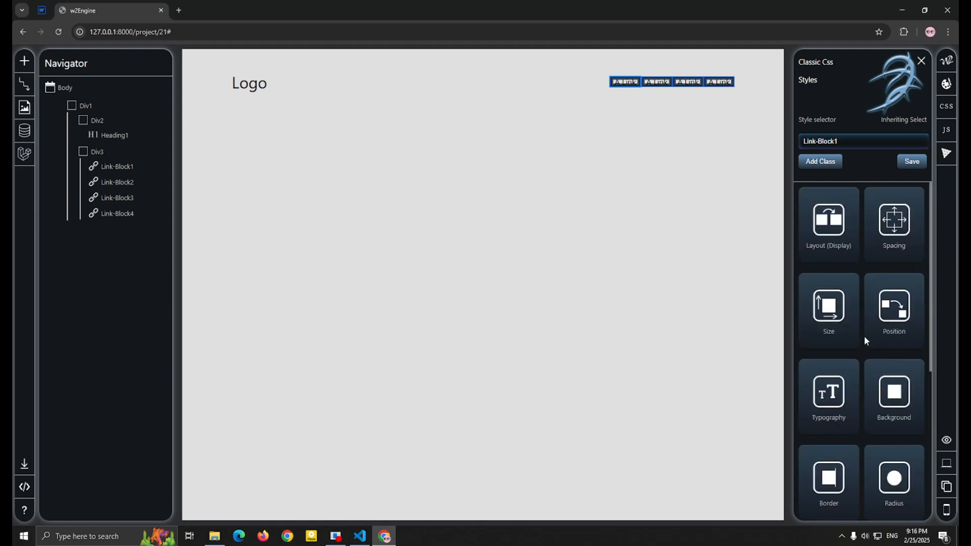
pyautogui.scroll(-5, 864, 335)
pyautogui.click(837, 310)
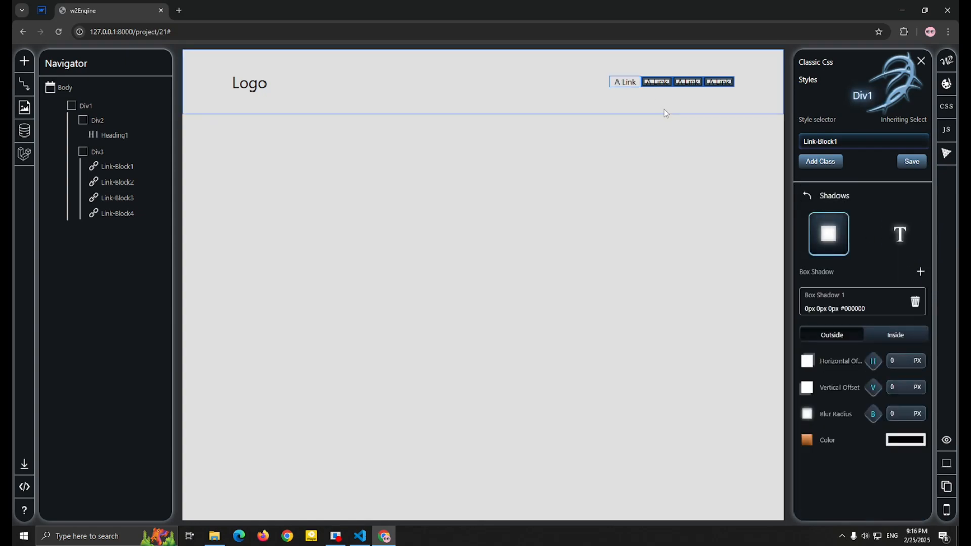
pyautogui.click(657, 82)
pyautogui.click(922, 273)
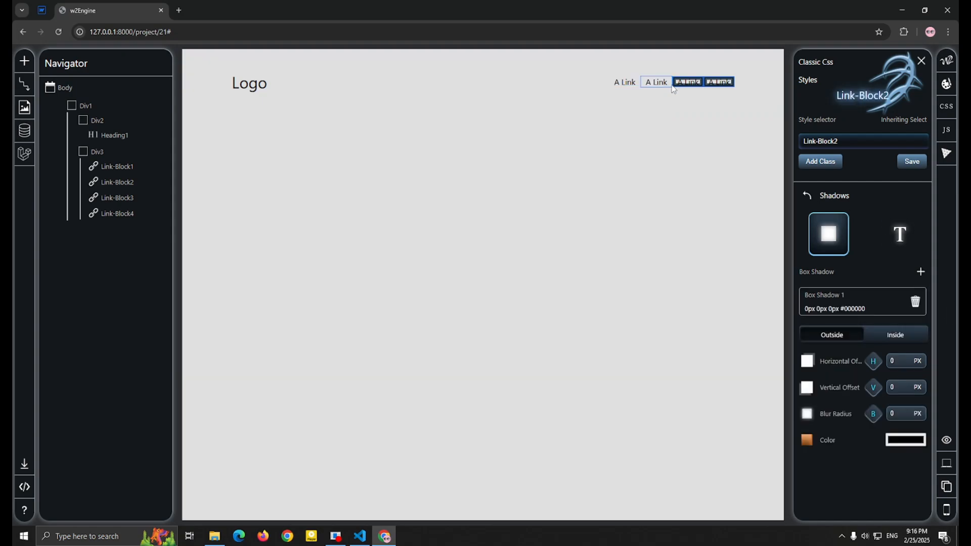
pyautogui.click(921, 272)
pyautogui.click(719, 82)
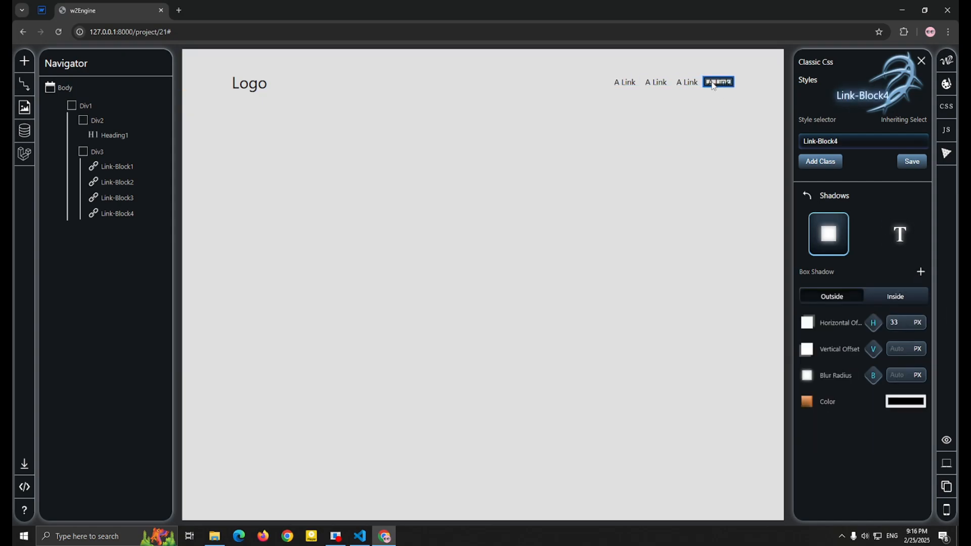
pyautogui.click(921, 272)
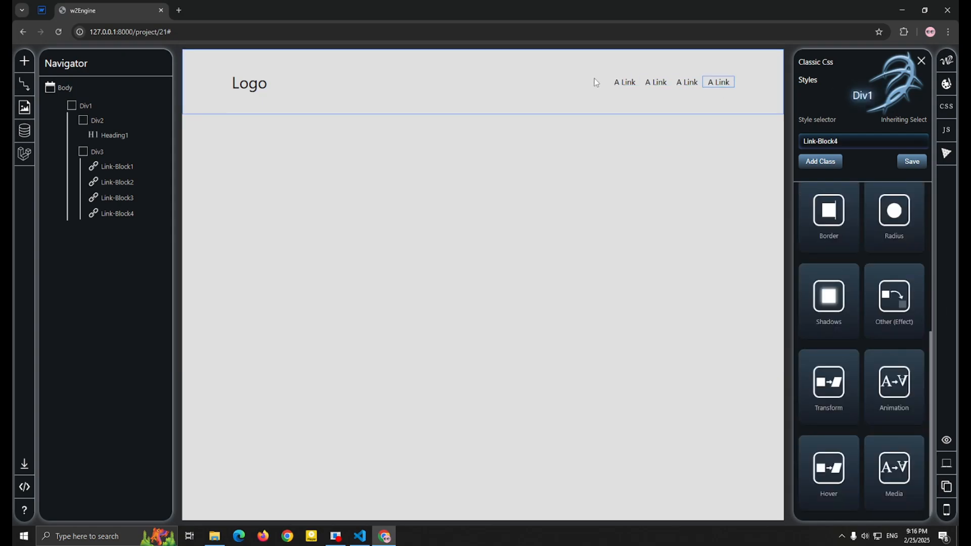
# - Set the right padding of the links container Div3 to 7% and increase its left padding as well
pyautogui.click(613, 86)
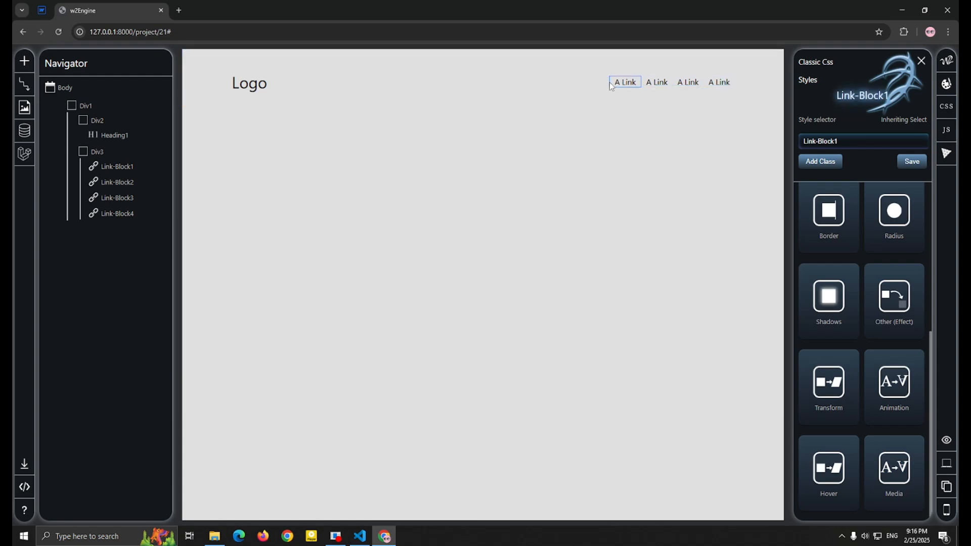
pyautogui.click(645, 76)
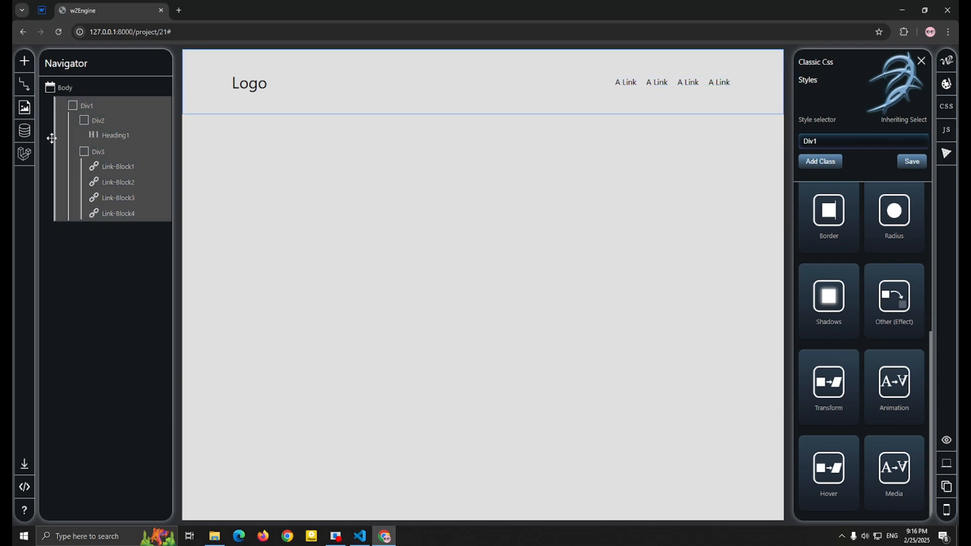
pyautogui.scroll(5, 845, 296)
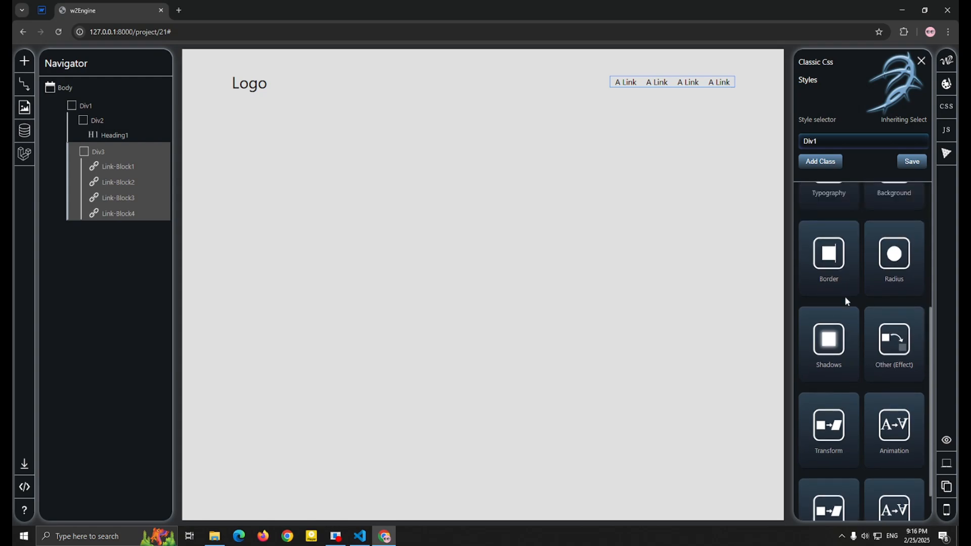
pyautogui.click(894, 254)
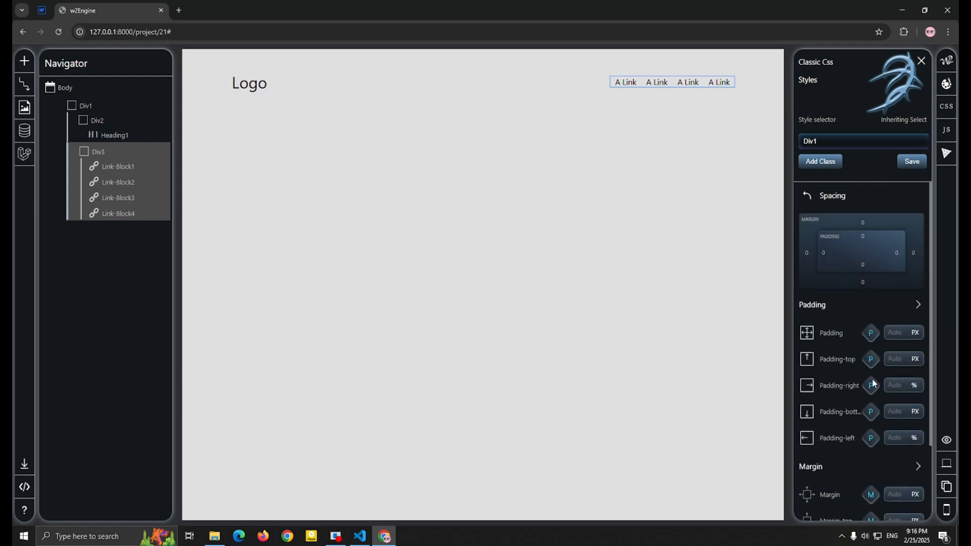
pyautogui.moveTo(873, 392); pyautogui.dragTo(872, 387)
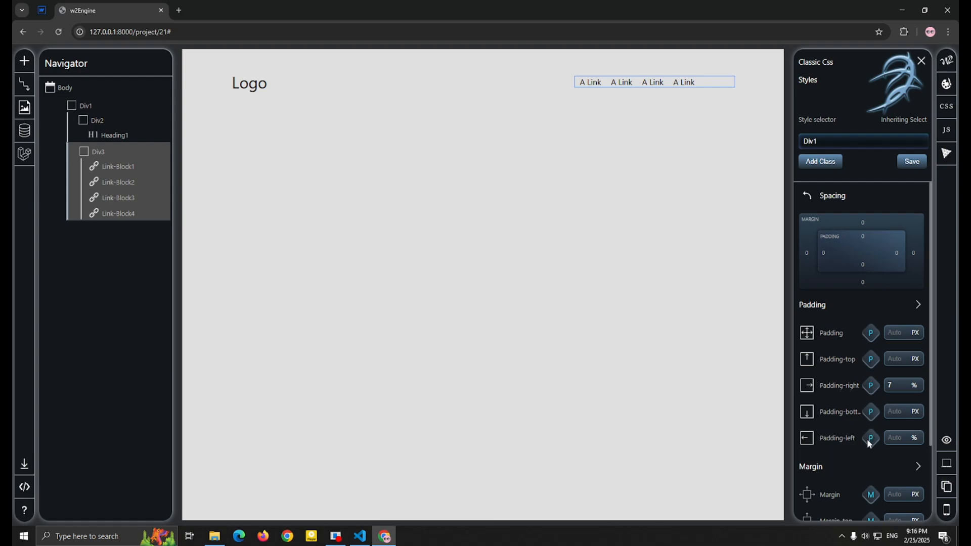
pyautogui.moveTo(867, 439); pyautogui.dragTo(869, 441)
# - Set the display of the links container Div3 to Flex with a gap of 84 px between the links
pyautogui.click(807, 196)
pyautogui.click(812, 251)
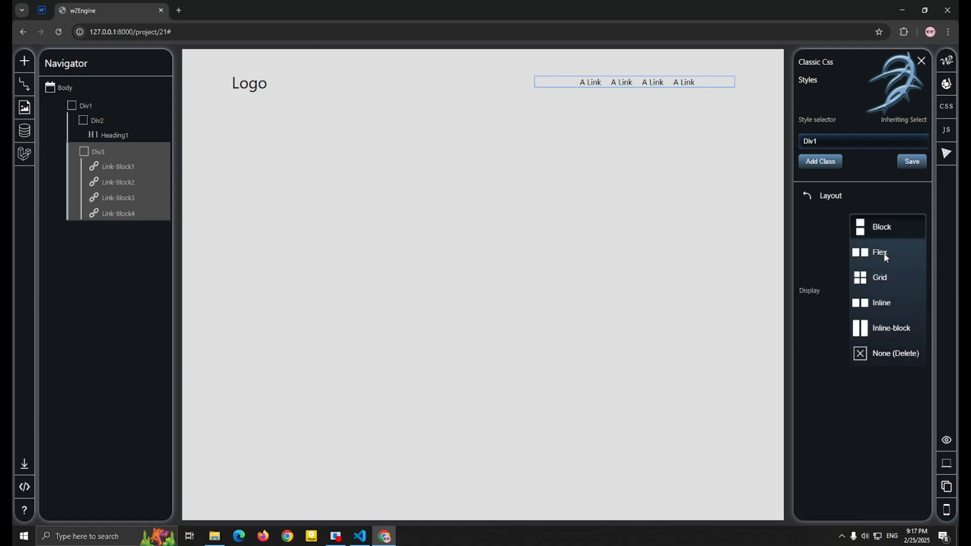
pyautogui.click(717, 86)
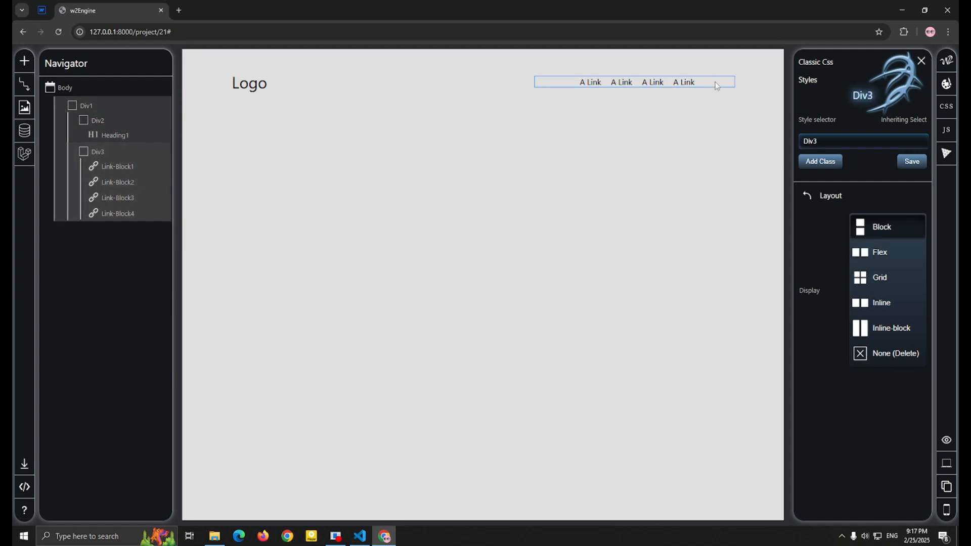
pyautogui.click(878, 253)
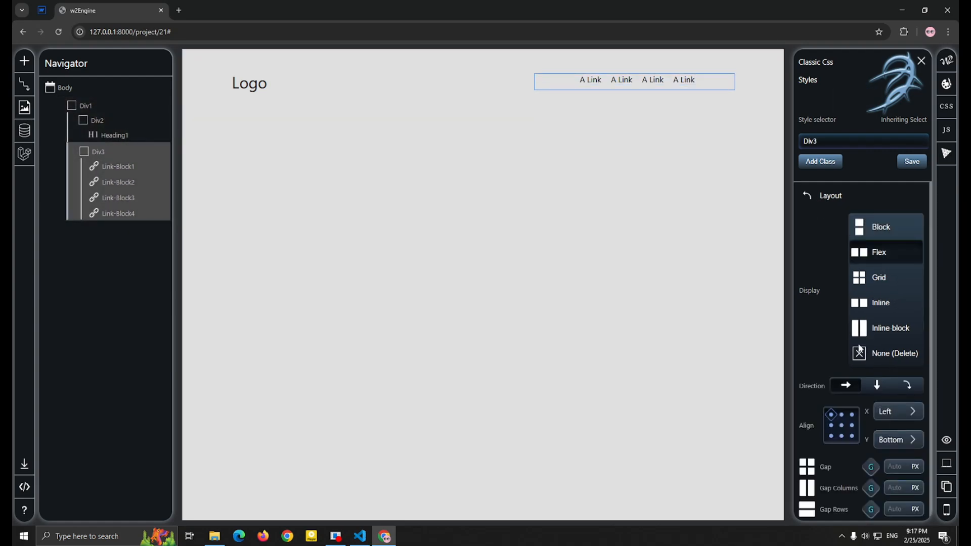
pyautogui.moveTo(871, 468); pyautogui.dragTo(872, 426)
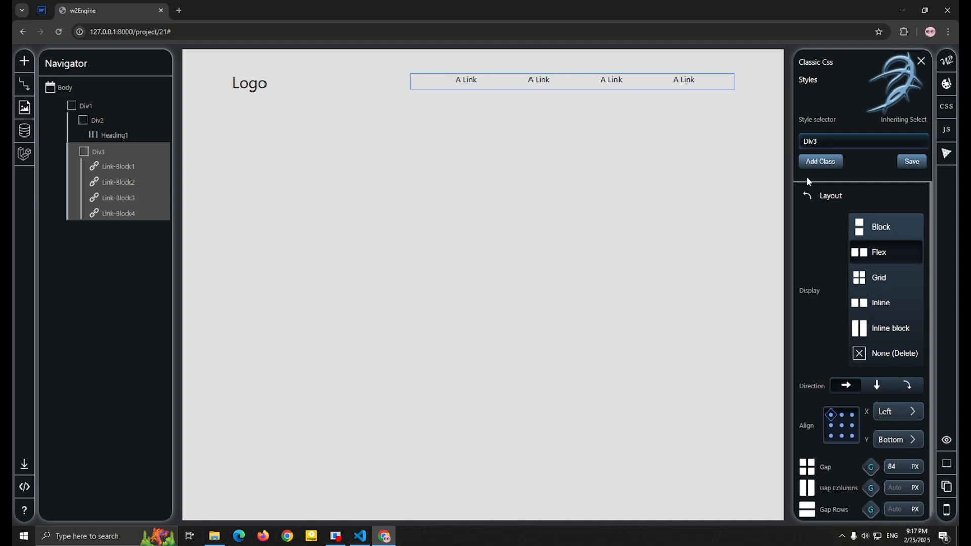
# - Change the text of the four header links to "Home", "About", "Contant" and "Blog"
pyautogui.click(470, 80)
pyautogui.moveTo(478, 81); pyautogui.dragTo(467, 80)
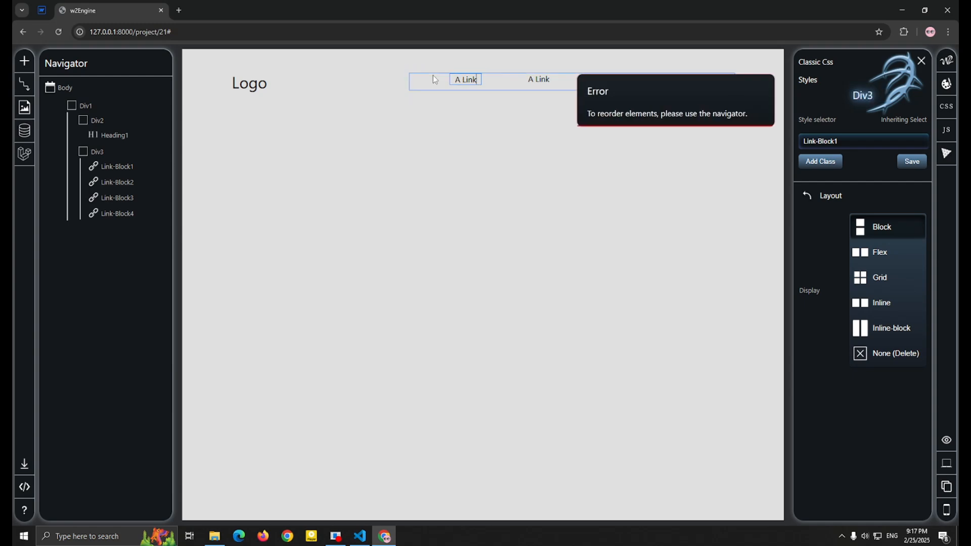
pyautogui.press('BackSpace')
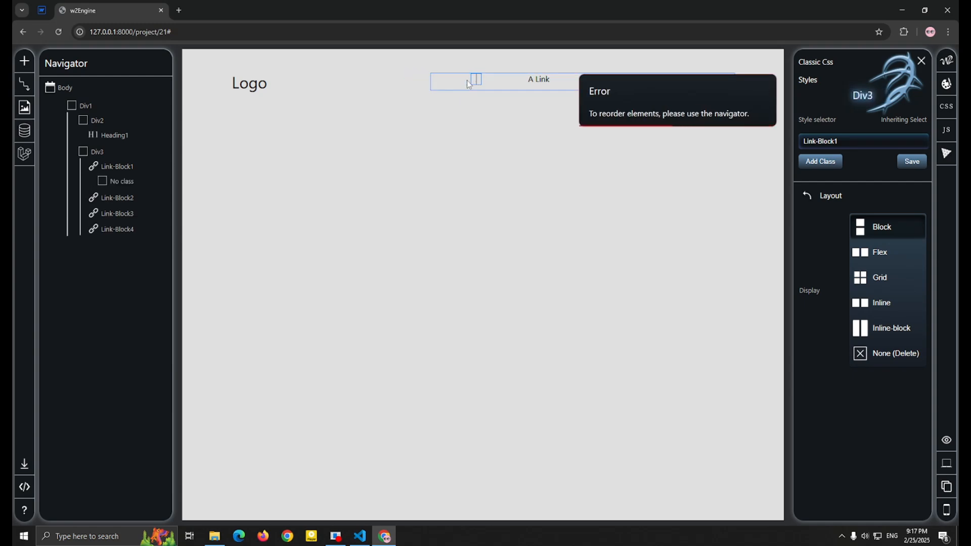
pyautogui.write('Home')
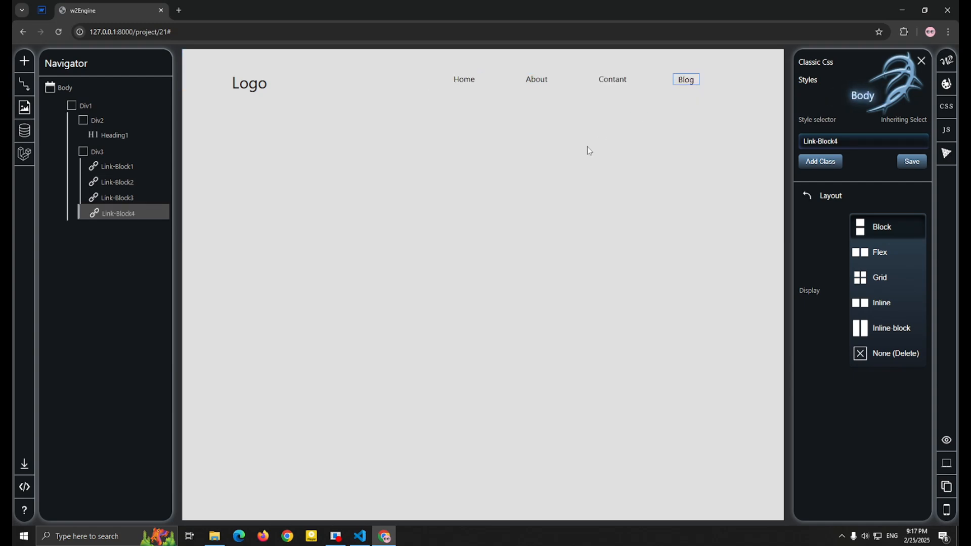
pyautogui.click(587, 147)
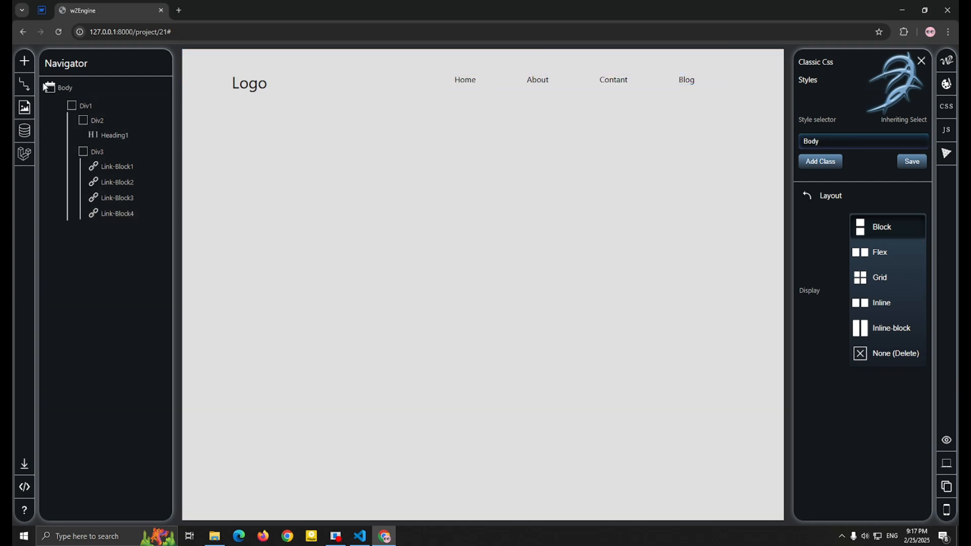
# - Add a Div Block (Div4) below the header and set its height to 579 px
pyautogui.click(19, 65)
pyautogui.moveTo(61, 172); pyautogui.dragTo(248, 142)
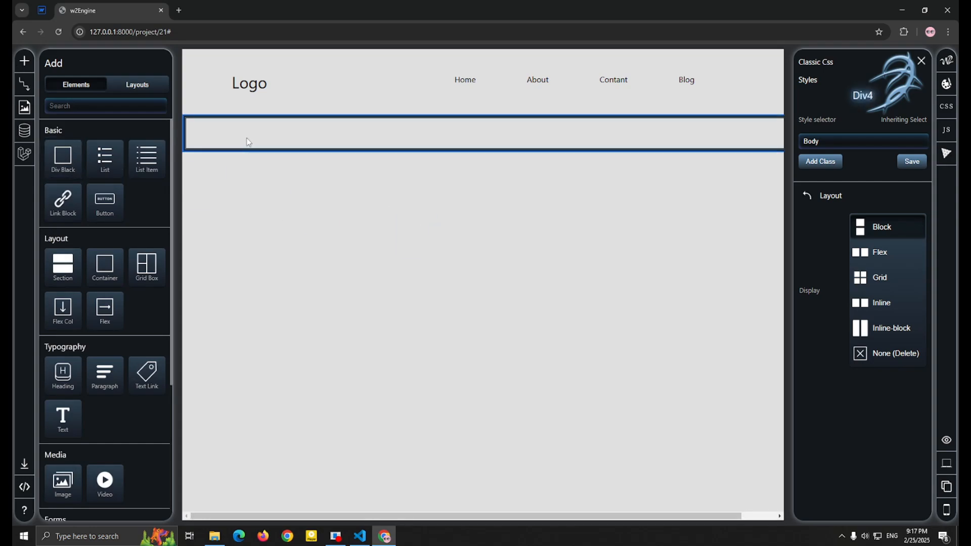
pyautogui.click(808, 195)
pyautogui.click(889, 319)
pyautogui.moveTo(869, 354); pyautogui.dragTo(14, 57)
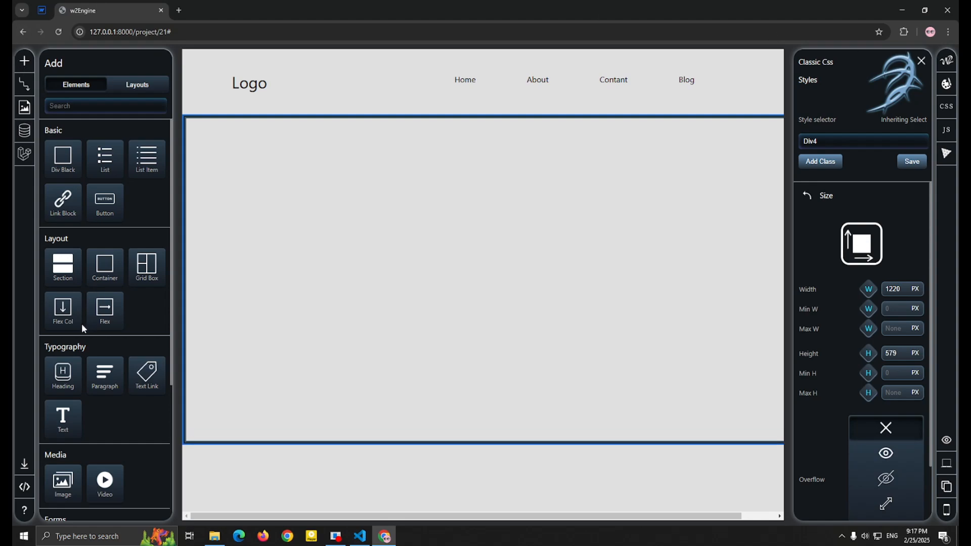
# - Add a Heading inside Div4 and lay the block out as Flex with its content left-aligned and vertically centred
pyautogui.moveTo(63, 374); pyautogui.dragTo(271, 216)
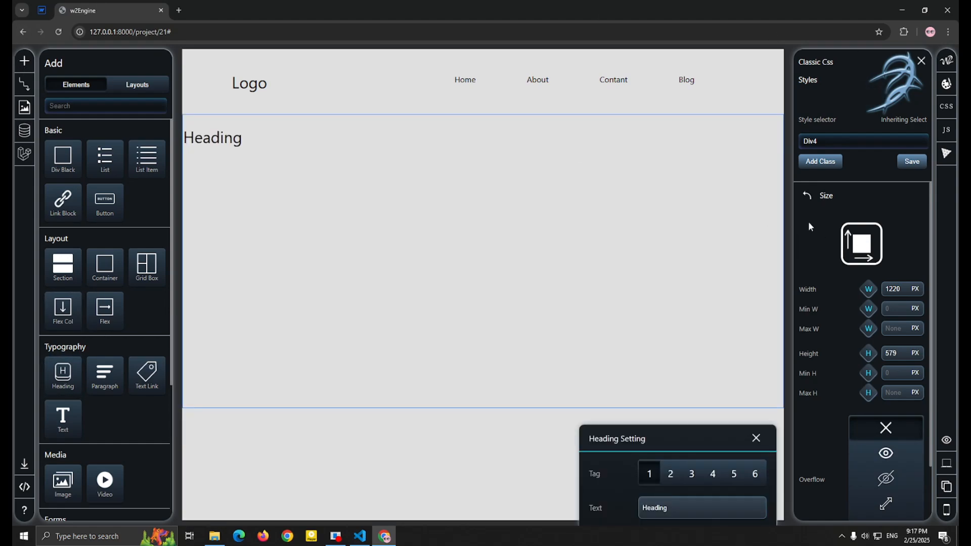
pyautogui.click(735, 202)
pyautogui.click(808, 196)
pyautogui.click(814, 208)
pyautogui.click(894, 257)
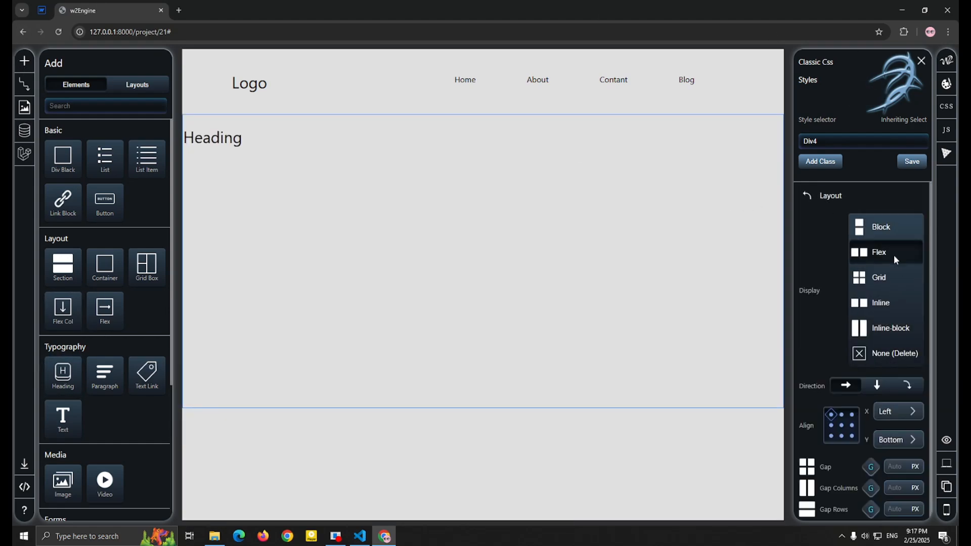
pyautogui.click(880, 441)
pyautogui.click(885, 386)
pyautogui.click(886, 413)
pyautogui.click(878, 410)
pyautogui.click(213, 262)
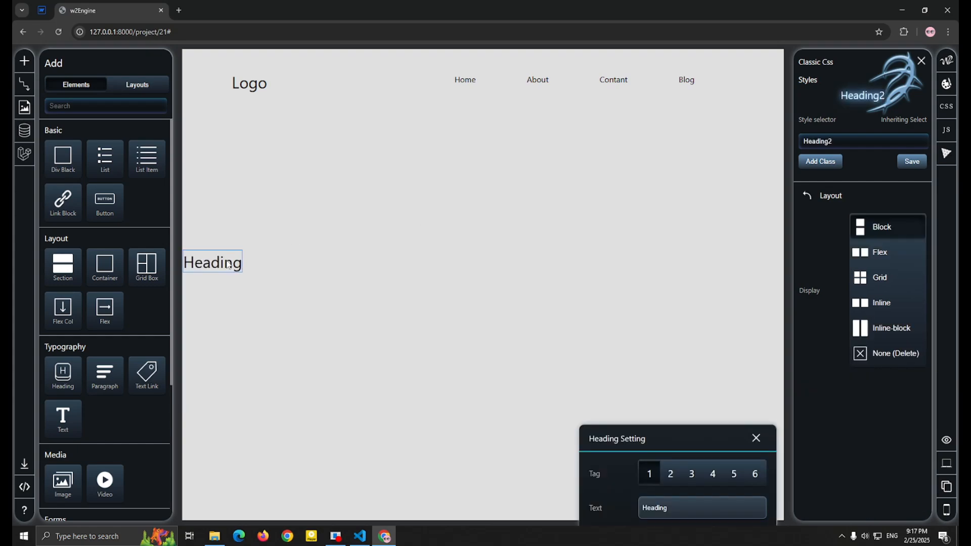
# - Change the heading's text to "Welcome to W2 Engine Feel Free to See Everything" and set its width to 449 px
pyautogui.doubleClick(223, 266)
pyautogui.write('W')
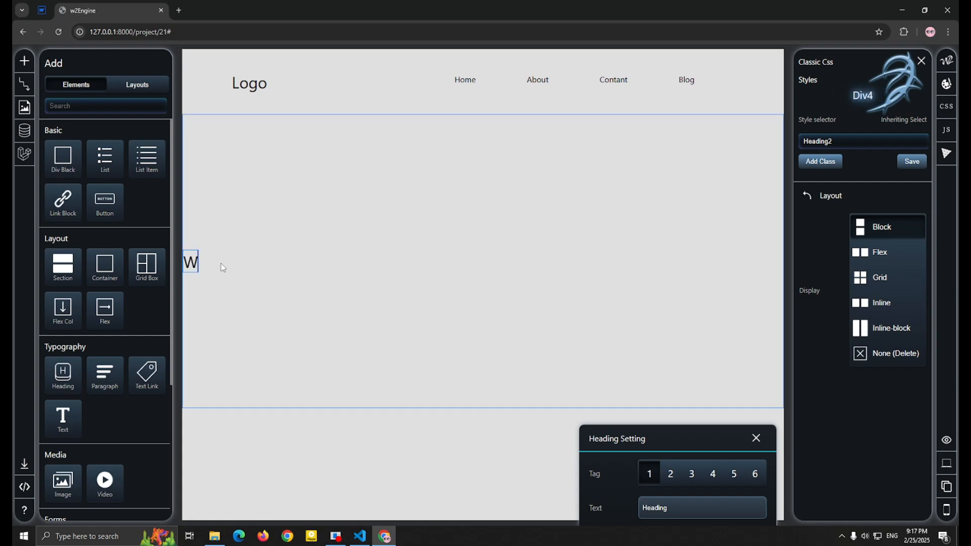
pyautogui.write('elcome to W2 Engine Feel Free to See Everything')
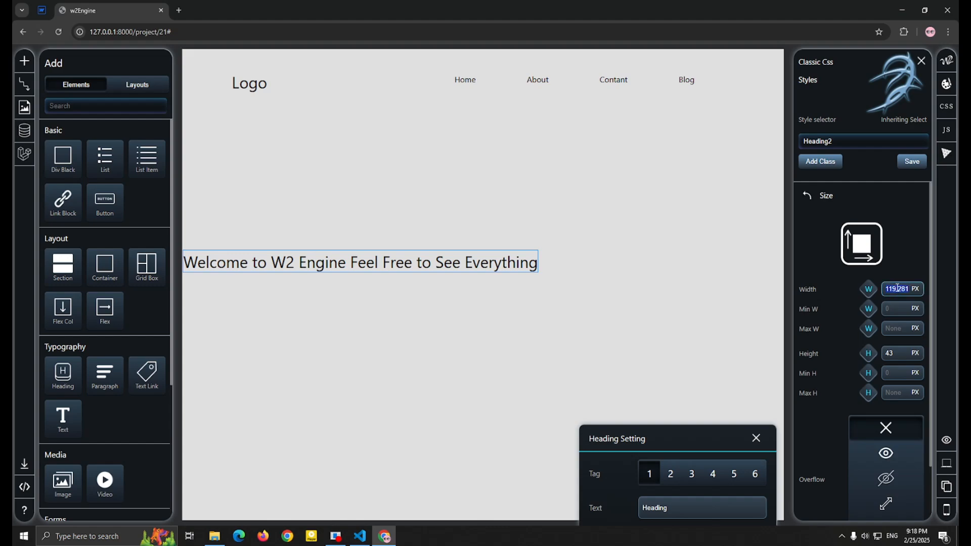
pyautogui.write('50')
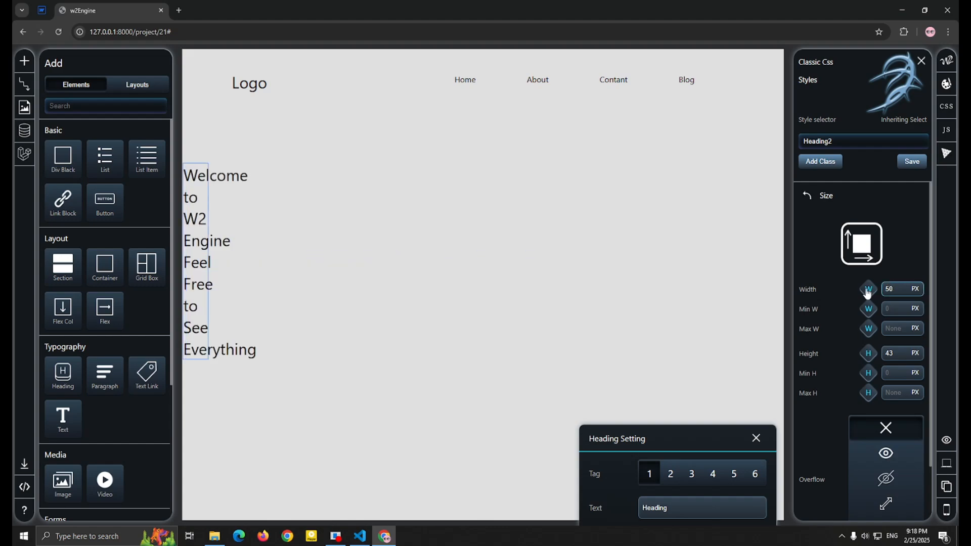
pyautogui.moveTo(868, 294); pyautogui.dragTo(863, 96)
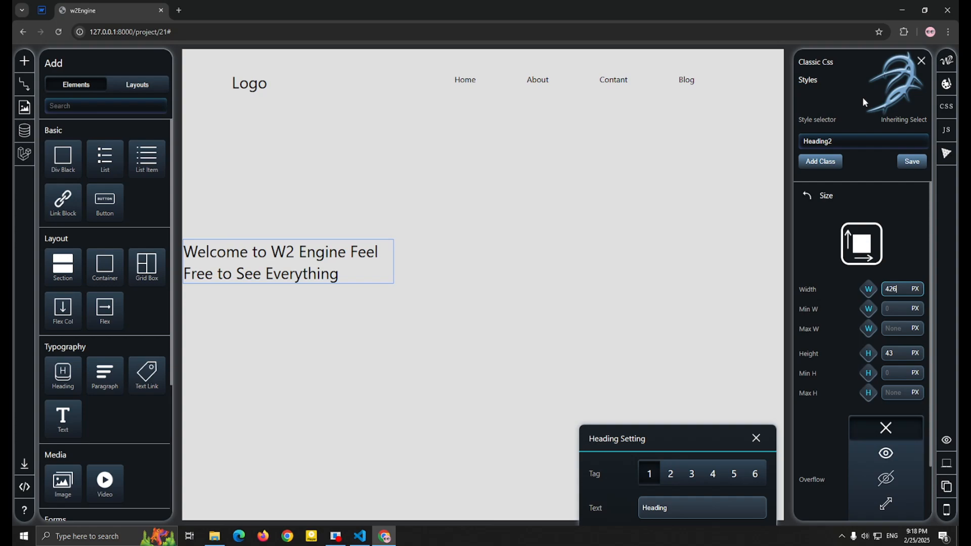
# - Set the left and right padding of the hero block Div4 to 8% each
pyautogui.click(460, 233)
pyautogui.click(800, 195)
pyautogui.click(917, 249)
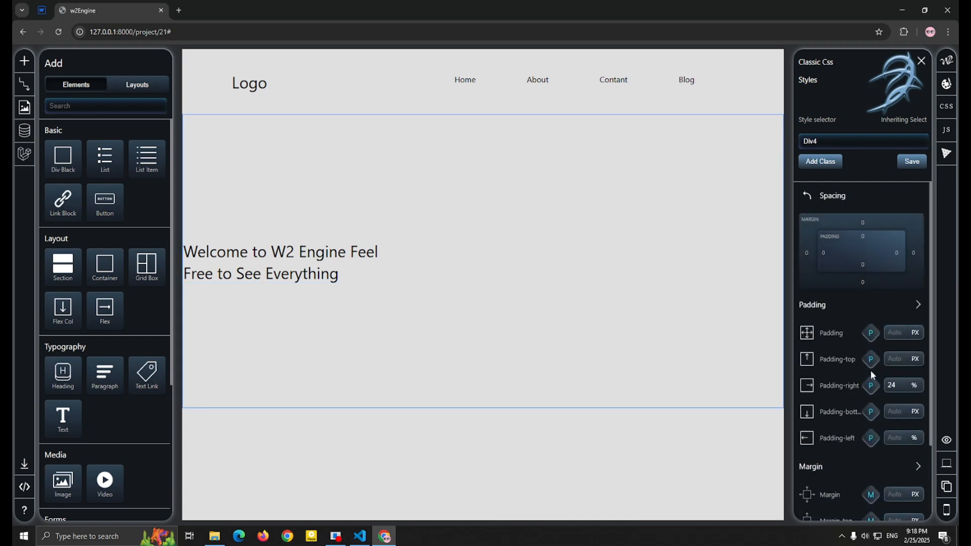
pyautogui.moveTo(871, 372); pyautogui.dragTo(874, 393)
pyautogui.moveTo(874, 444); pyautogui.dragTo(873, 440)
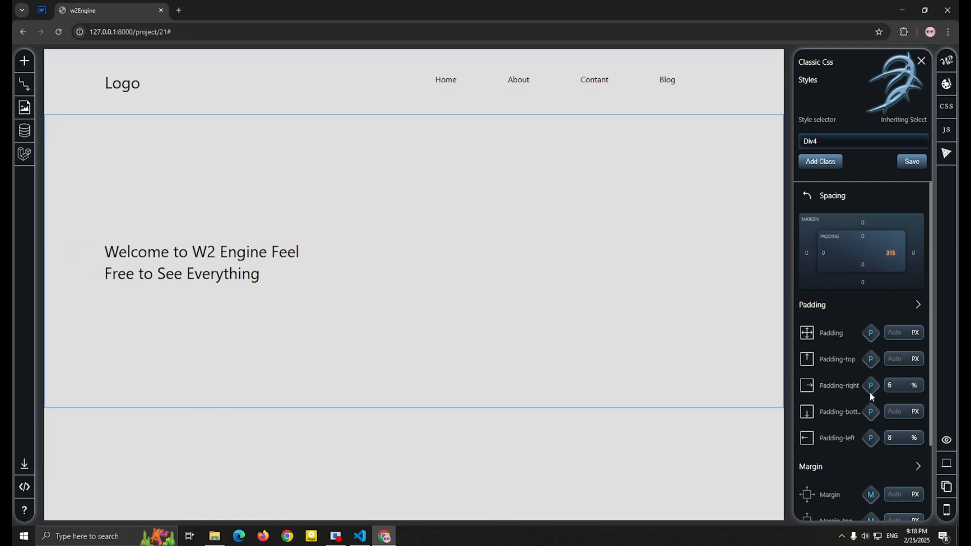
pyautogui.moveTo(870, 392); pyautogui.dragTo(869, 385)
# - Add an Image to Div4 beside the heading and replace its placeholder with the "Pro Design" picture from the assets
pyautogui.click(25, 61)
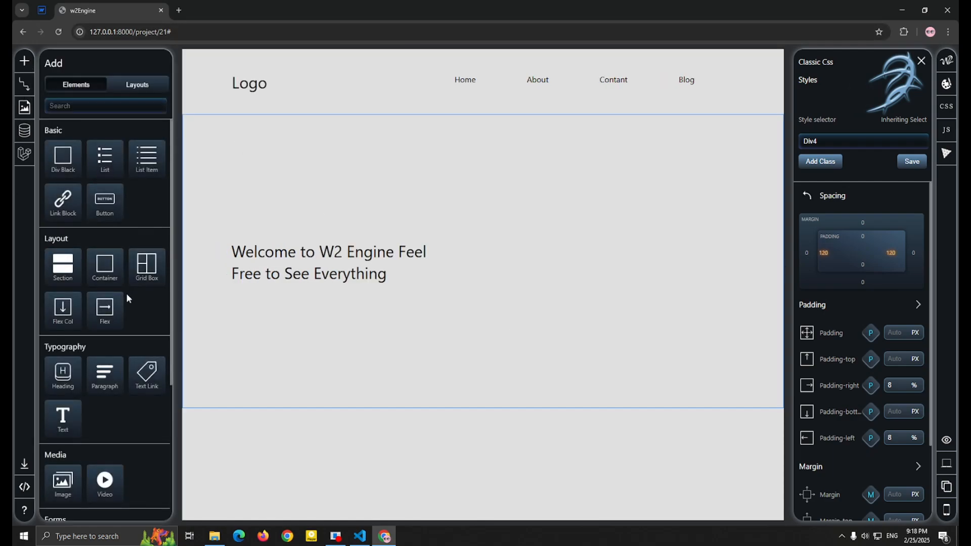
pyautogui.scroll(-4, 126, 293)
pyautogui.moveTo(62, 296); pyautogui.dragTo(759, 294)
pyautogui.click(674, 409)
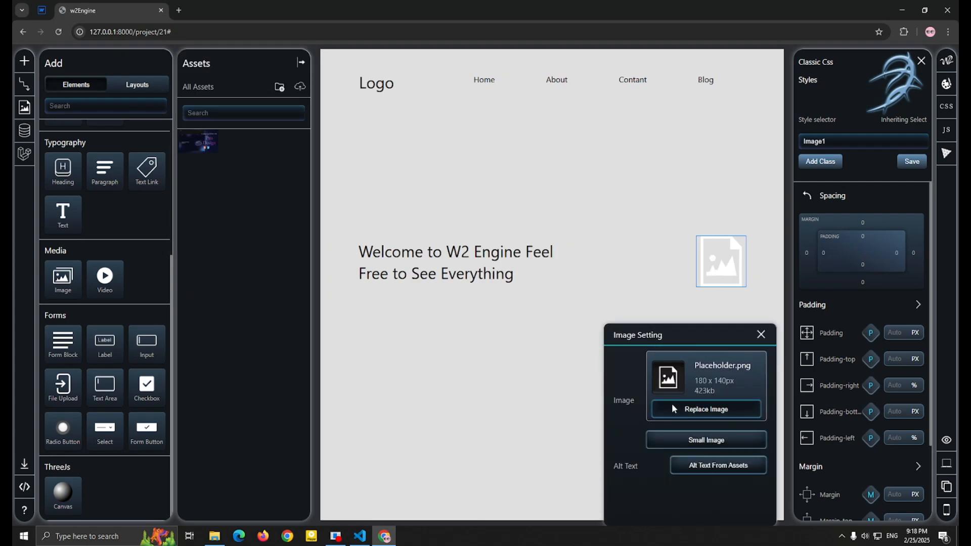
pyautogui.click(212, 148)
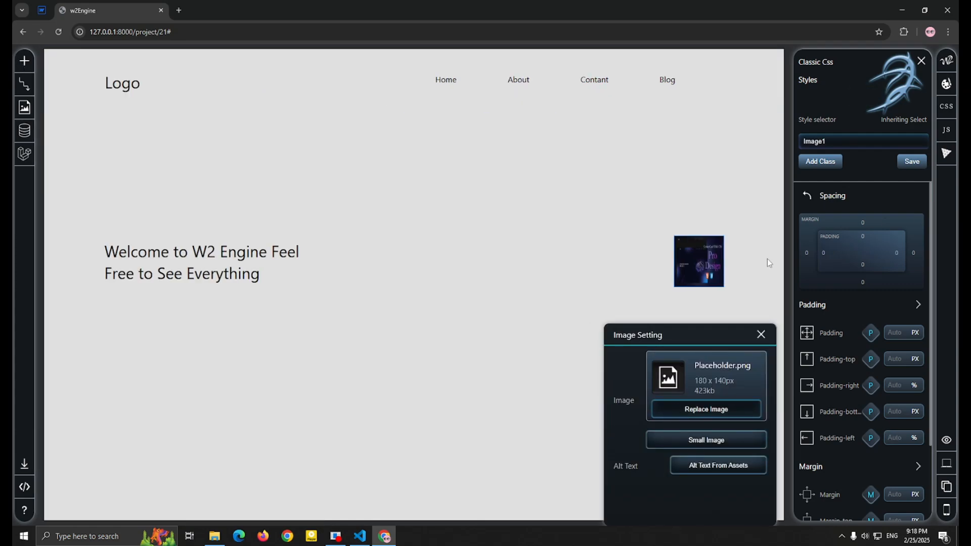
pyautogui.click(762, 334)
# - Set the hero image's width and height to 500 px each
pyautogui.click(808, 195)
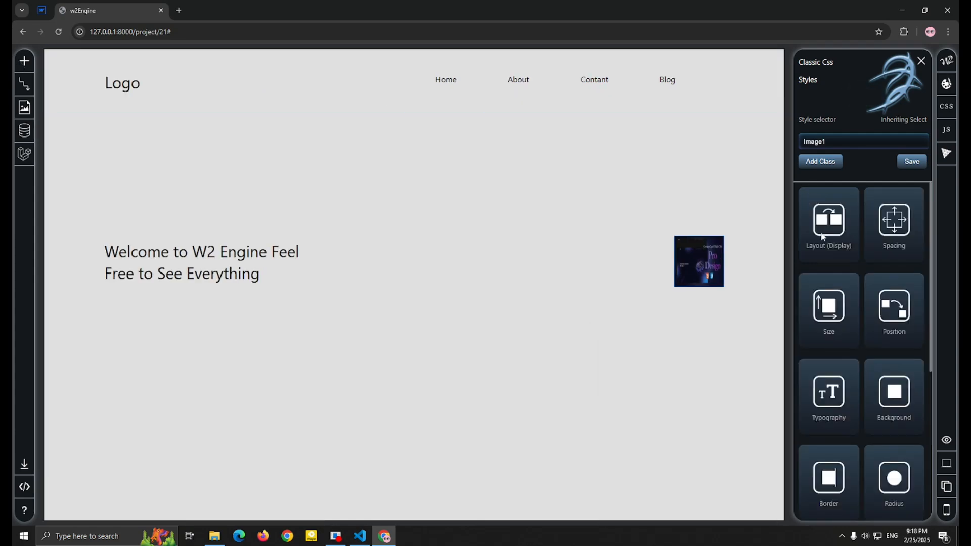
pyautogui.click(835, 310)
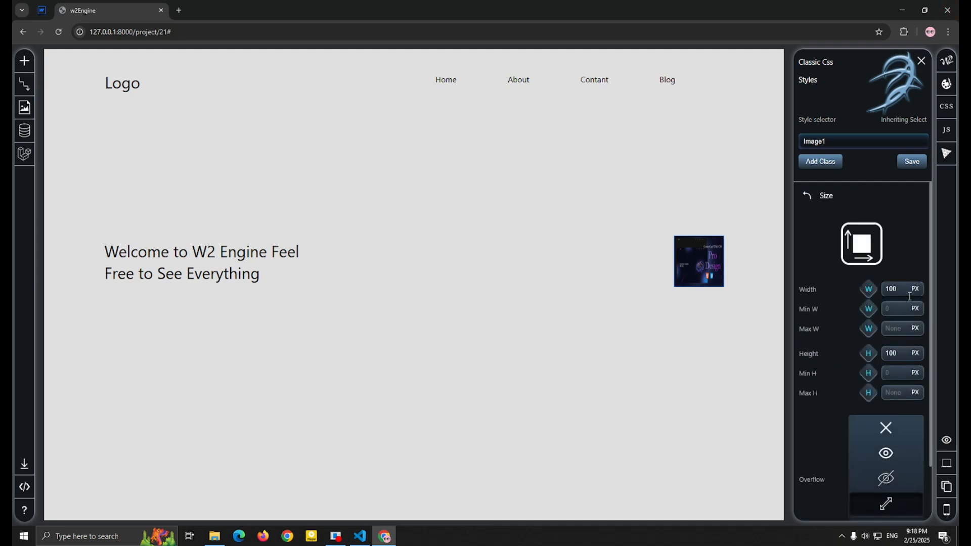
pyautogui.click(888, 353)
pyautogui.write('5')
pyautogui.moveTo(886, 288); pyautogui.dragTo(889, 289)
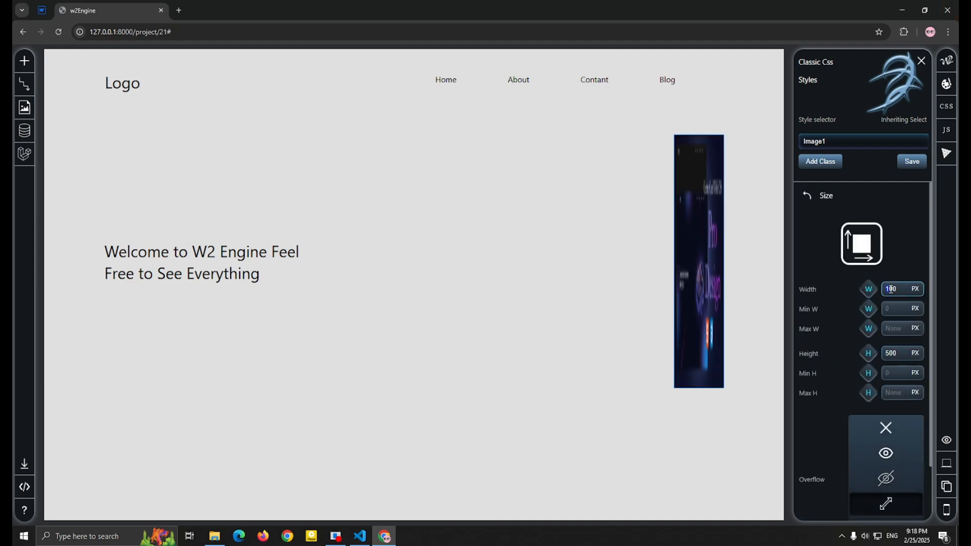
pyautogui.write('5')
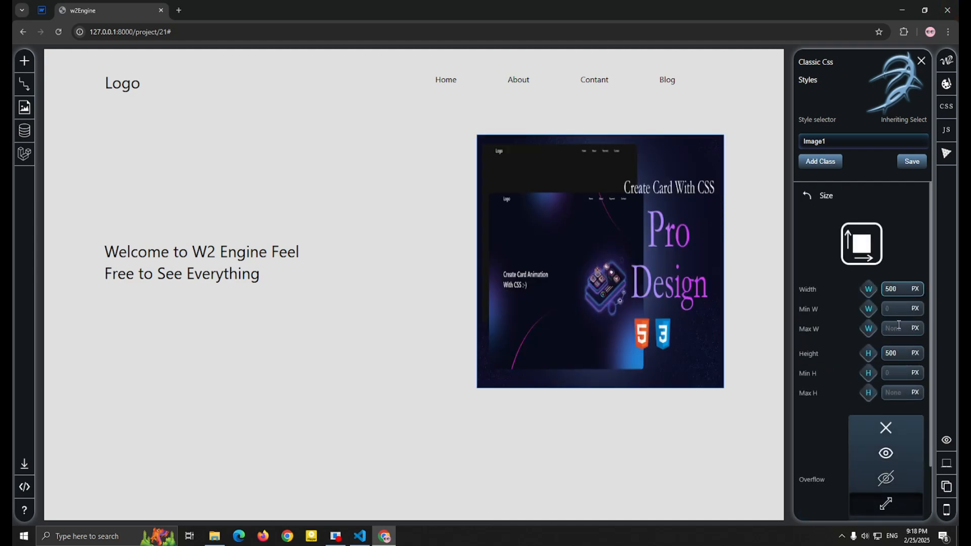
# - Set the hero image's maximum width to 100% and reduce its height to a landscape proportion
pyautogui.click(913, 329)
pyautogui.write('100')
pyautogui.click(914, 329)
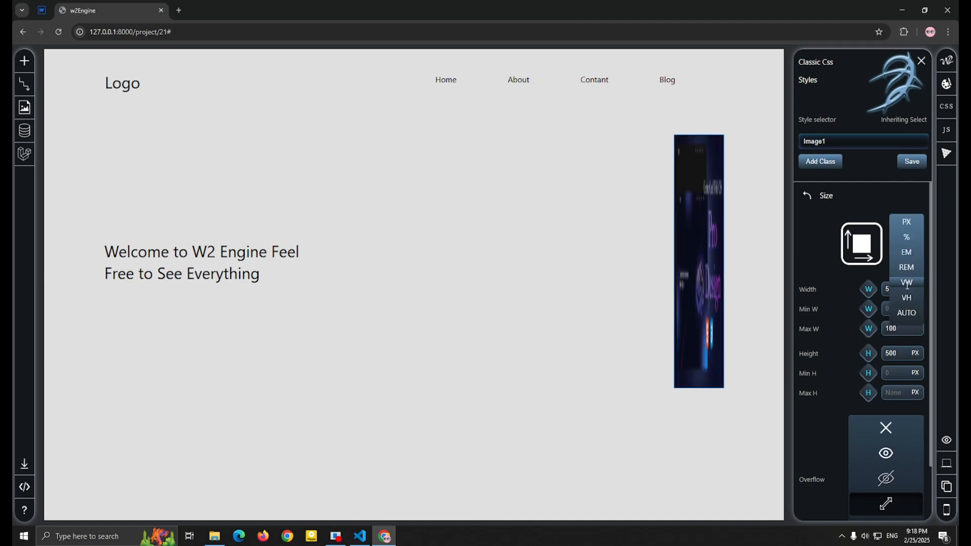
pyautogui.click(910, 235)
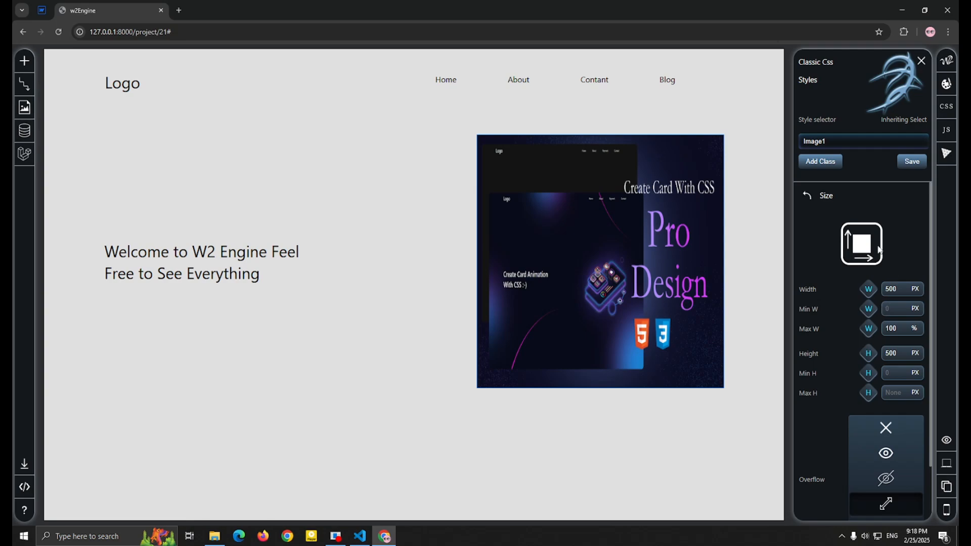
pyautogui.click(870, 356)
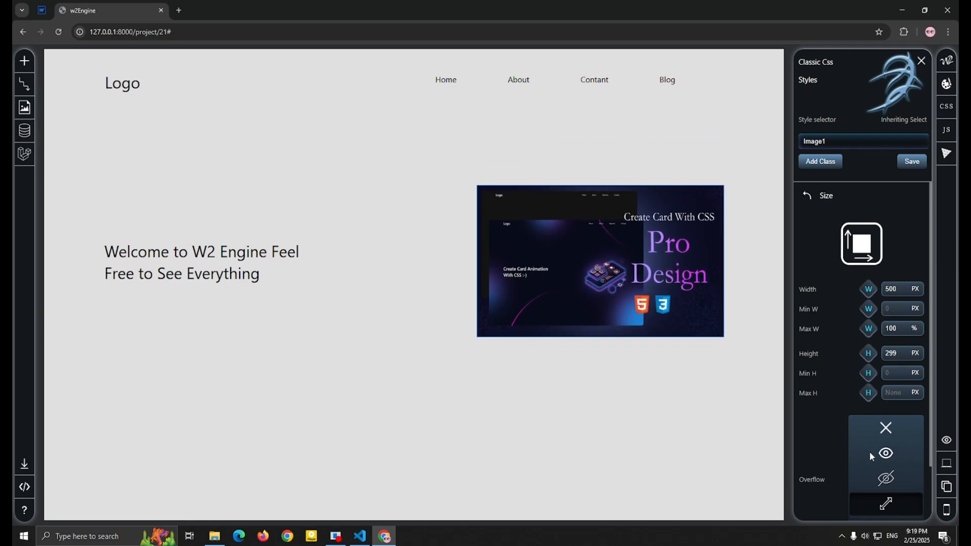
pyautogui.click(525, 363)
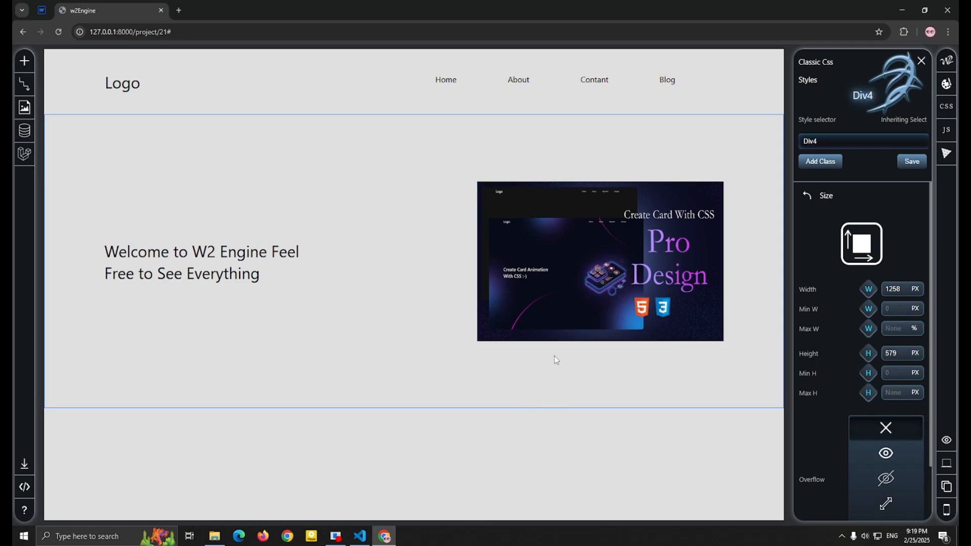
# - Set the hero heading's font size to 52 px and its weight to 500 - Medium
pyautogui.click(200, 268)
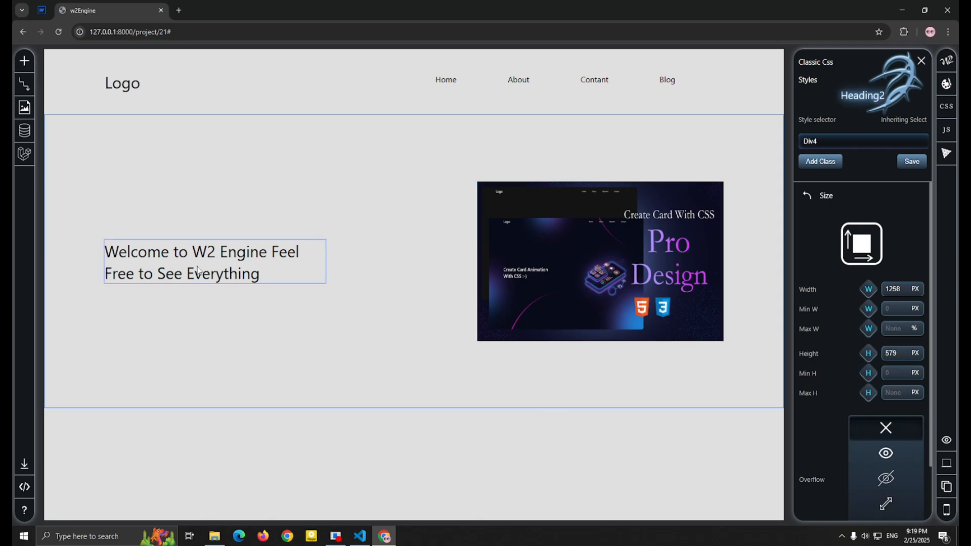
pyautogui.click(807, 196)
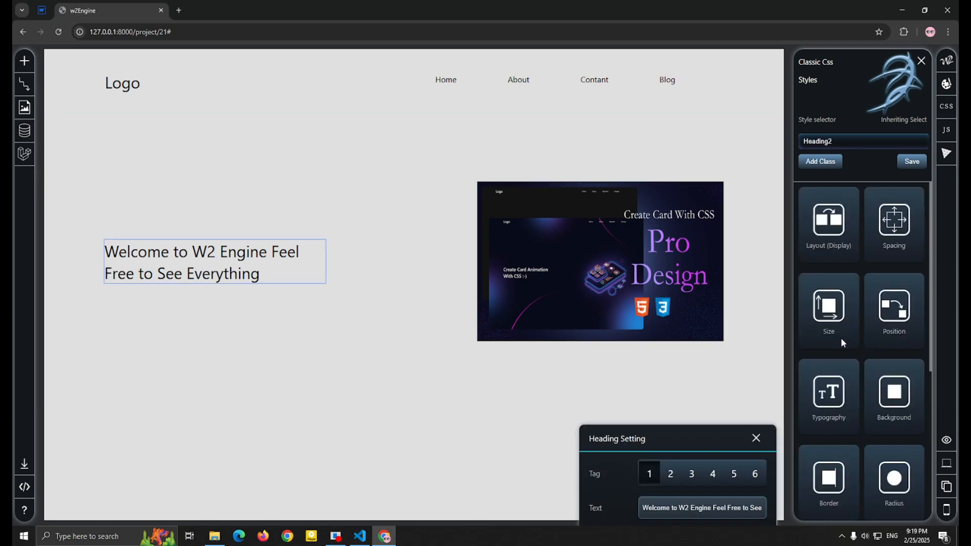
pyautogui.click(832, 318)
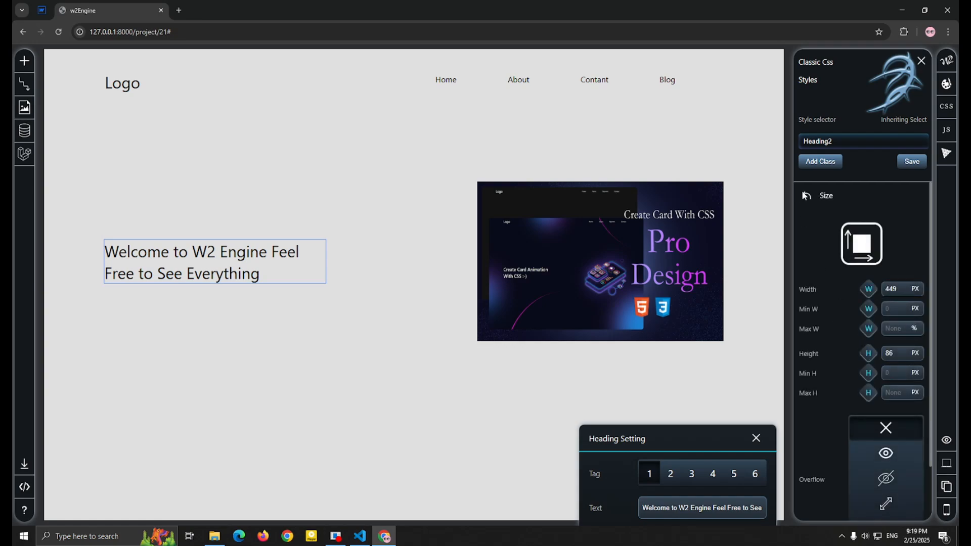
pyautogui.click(806, 194)
pyautogui.click(841, 322)
pyautogui.click(807, 195)
pyautogui.click(830, 410)
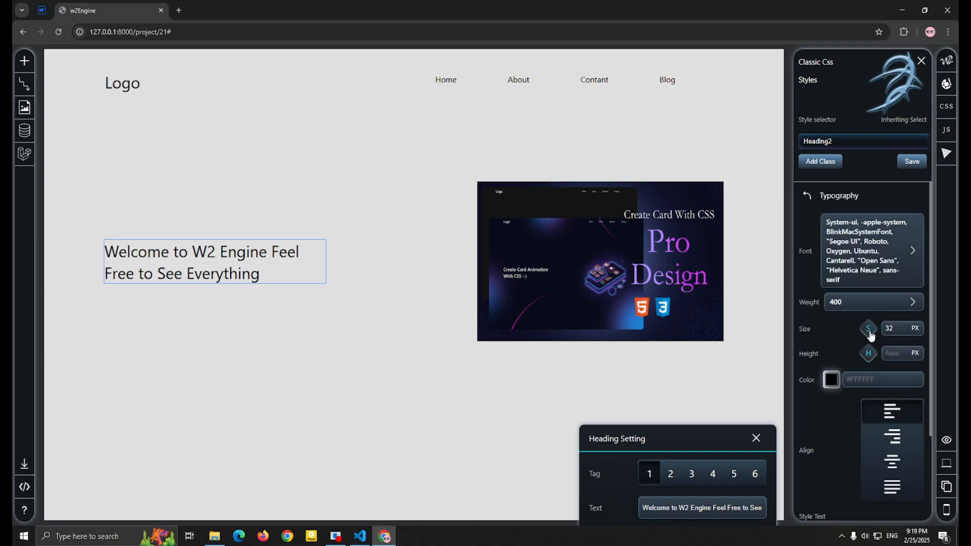
pyautogui.moveTo(871, 337); pyautogui.dragTo(867, 321)
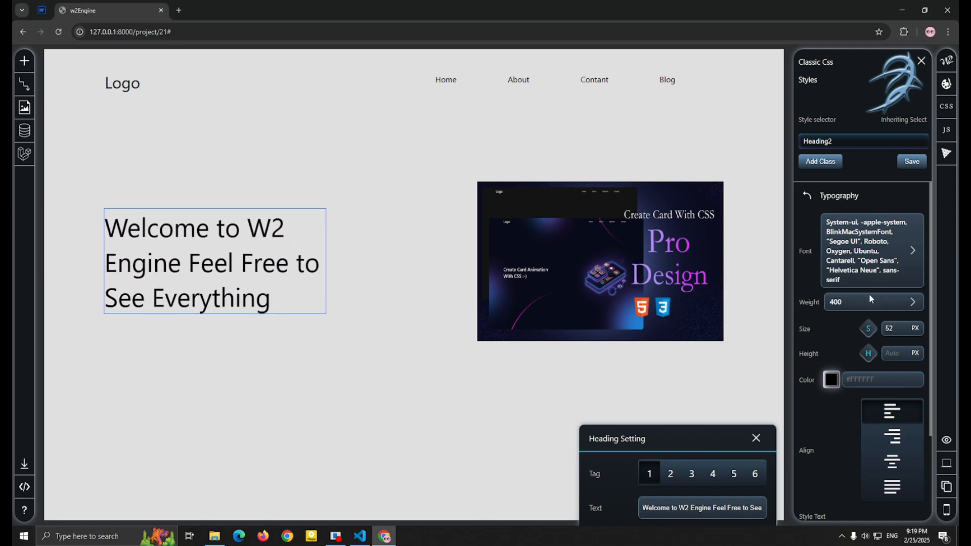
pyautogui.click(871, 299)
pyautogui.click(862, 368)
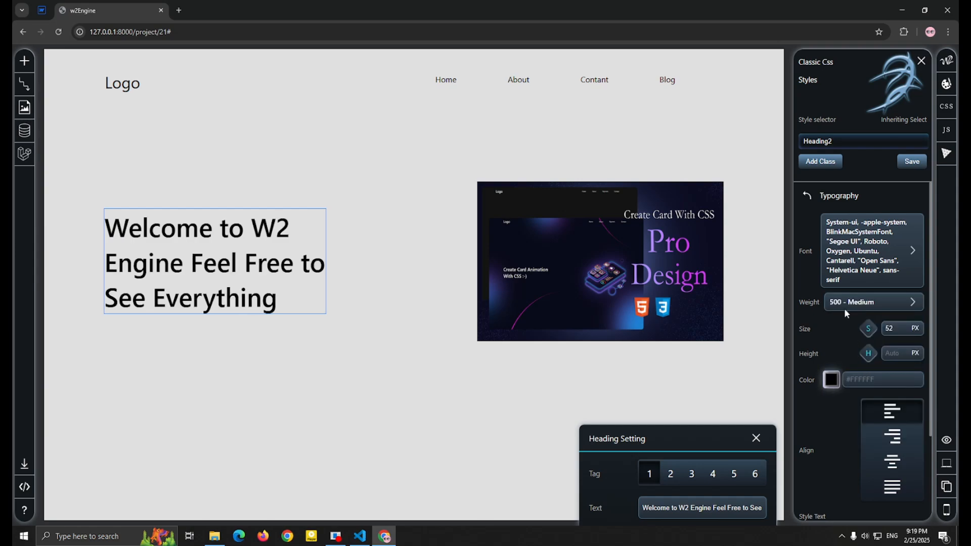
# - Set the "Logo" heading's weight to 500 - Medium and its font size to 45 px
pyautogui.click(122, 82)
pyautogui.click(875, 302)
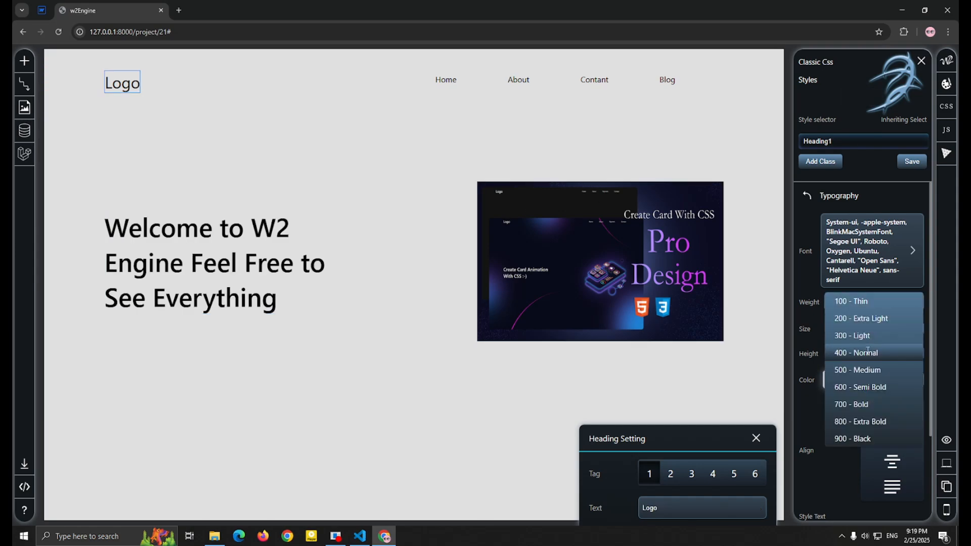
pyautogui.click(860, 370)
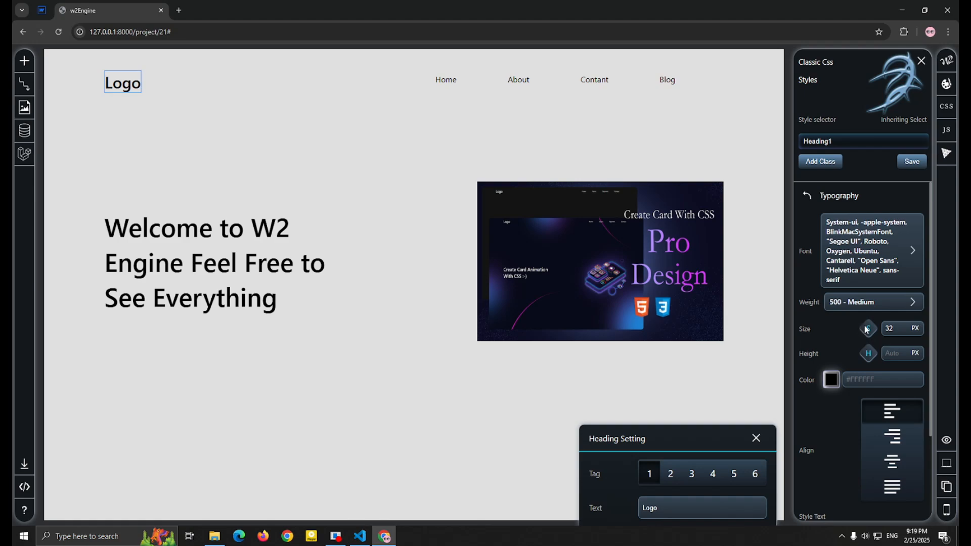
pyautogui.moveTo(868, 332); pyautogui.dragTo(868, 326)
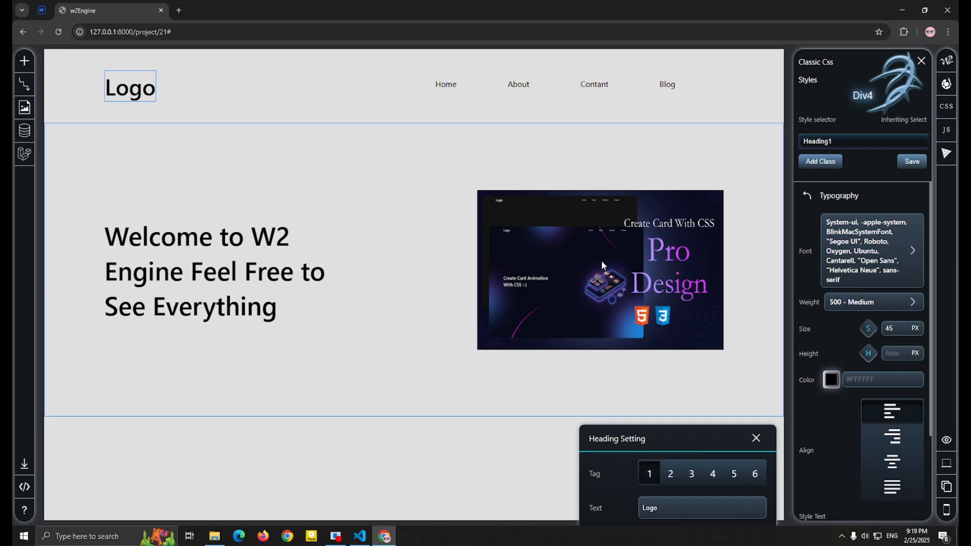
# - Try the Calibri font on the "Logo" heading and settle on System-ui
pyautogui.click(861, 242)
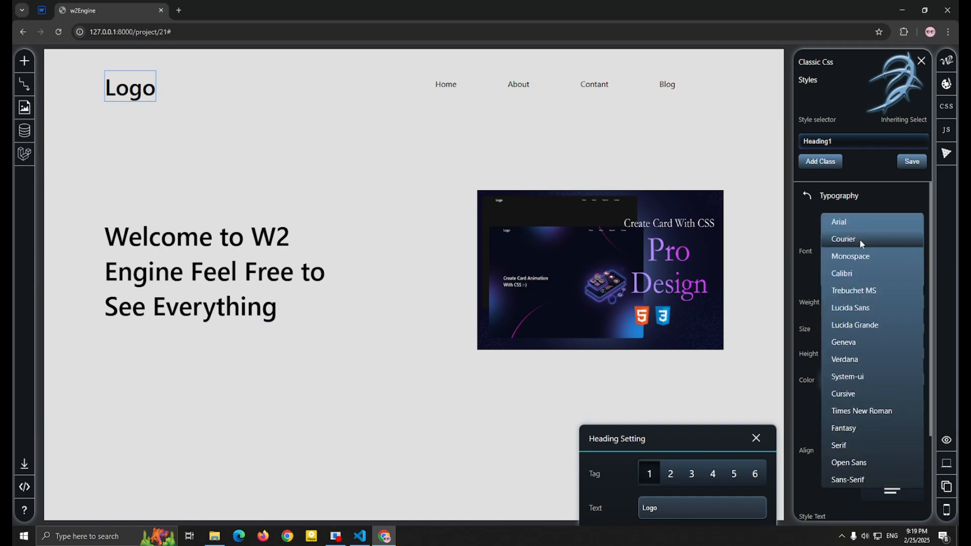
pyautogui.click(865, 274)
pyautogui.click(863, 223)
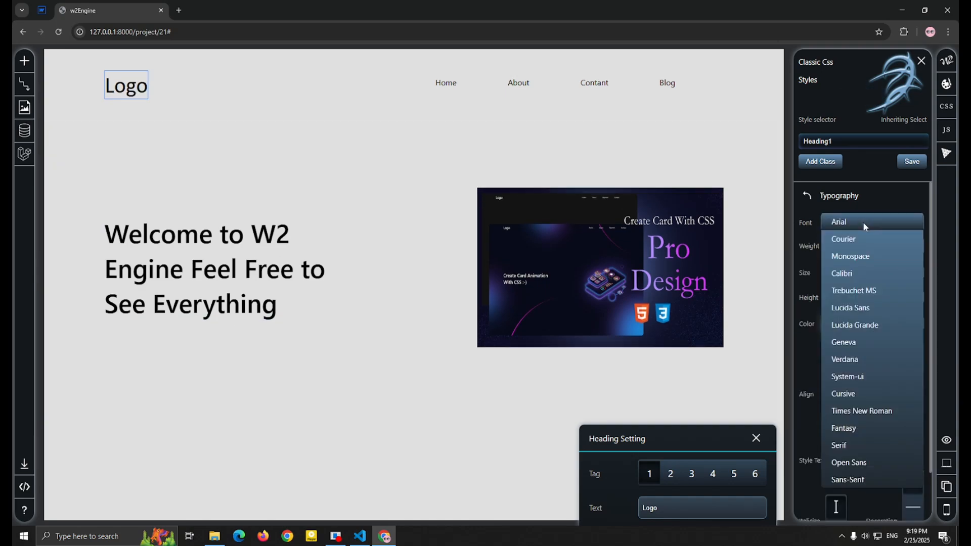
pyautogui.click(863, 377)
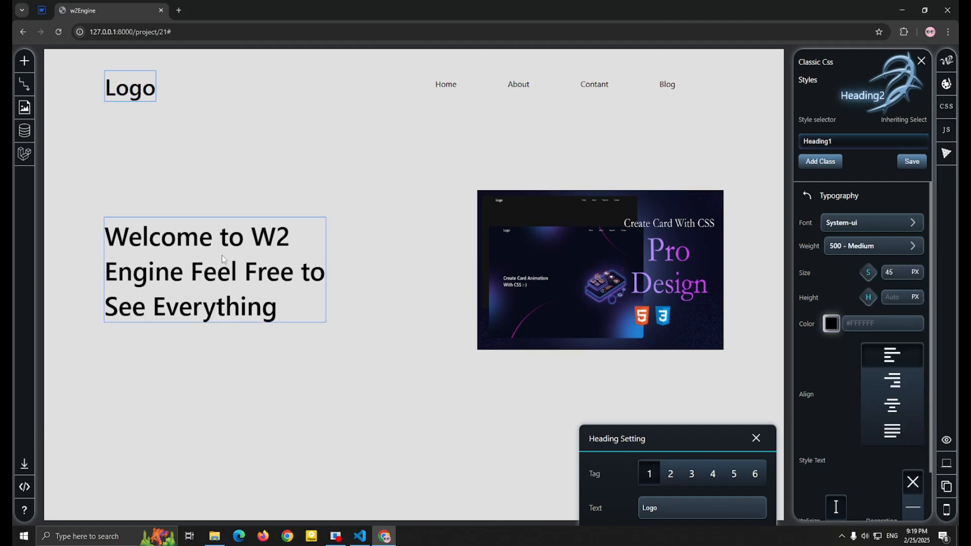
# - Set the page Body's background color to the dark blue-gray #151c23
pyautogui.click(280, 384)
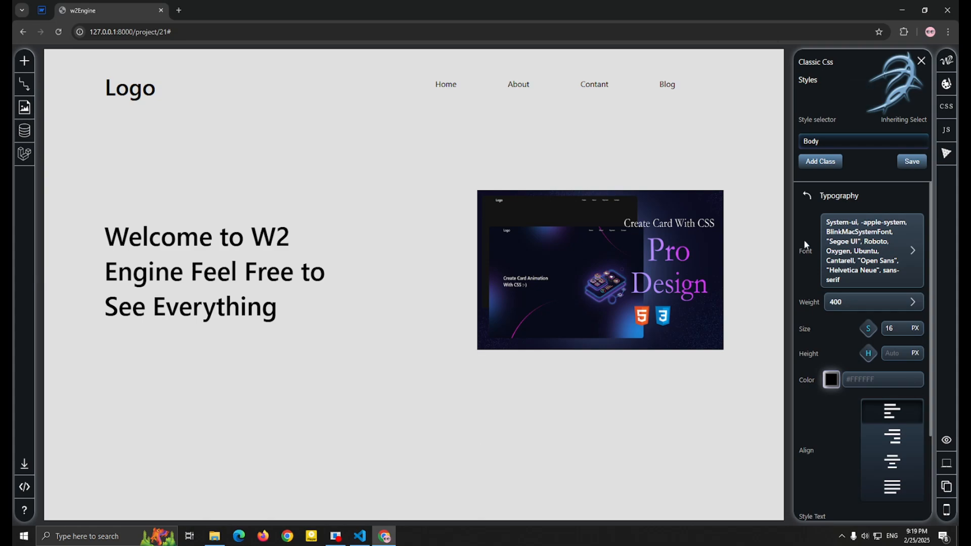
pyautogui.click(807, 195)
pyautogui.scroll(-3, 899, 344)
pyautogui.scroll(3, 900, 342)
pyautogui.click(899, 373)
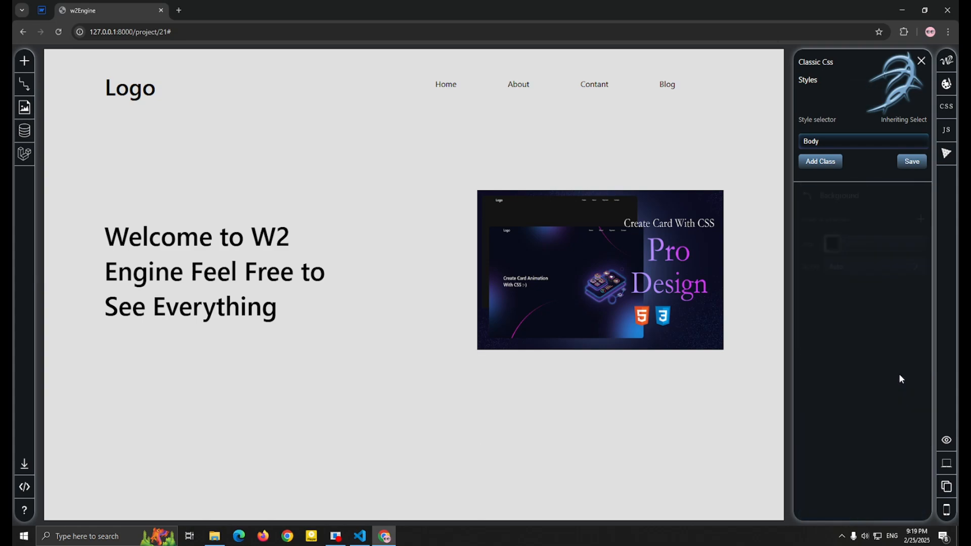
pyautogui.click(830, 239)
pyautogui.click(877, 300)
pyautogui.moveTo(871, 335); pyautogui.dragTo(894, 335)
pyautogui.moveTo(875, 302)
pyautogui.mouseDown()
pyautogui.moveTo(852, 310)
pyautogui.moveTo(878, 317)
pyautogui.moveTo(850, 302)
pyautogui.moveTo(839, 316)
pyautogui.moveTo(869, 317)
pyautogui.mouseUp()
# - Set the hero heading's text color to white (#ffffff)
pyautogui.click(281, 243)
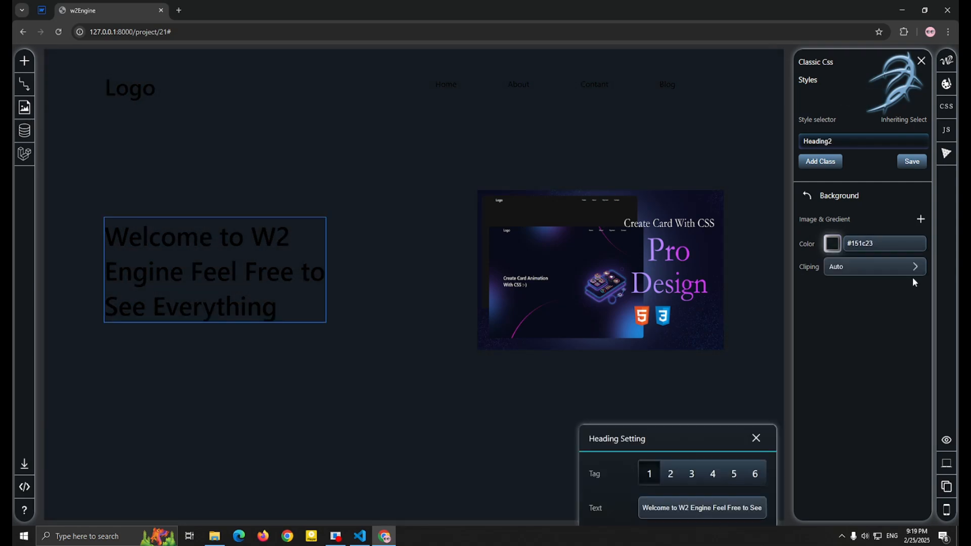
pyautogui.click(812, 199)
pyautogui.scroll(-3, 853, 343)
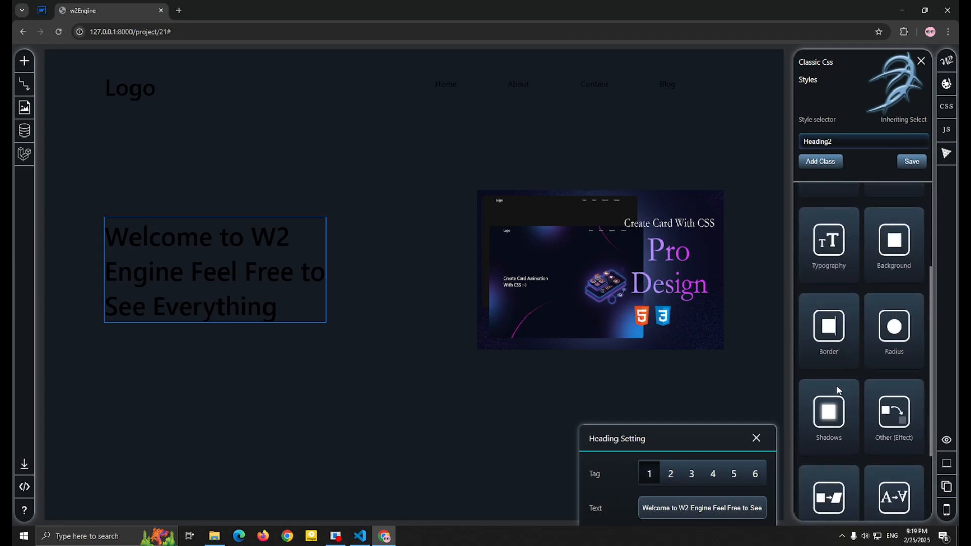
pyautogui.scroll(1, 838, 391)
pyautogui.click(829, 278)
pyautogui.click(832, 380)
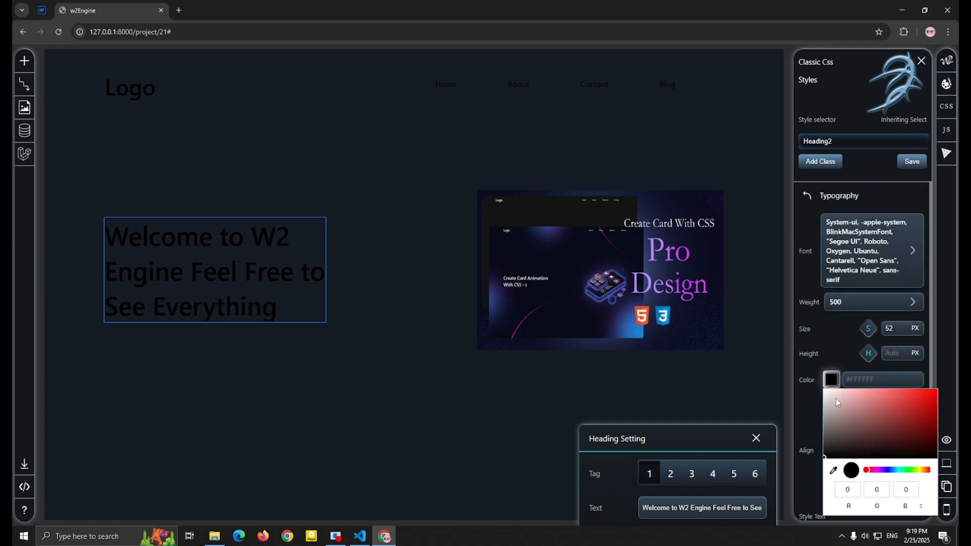
pyautogui.click(838, 403)
# - Set the text color of the navigation links and the "Logo" heading to white (#ffffff)
pyautogui.click(674, 85)
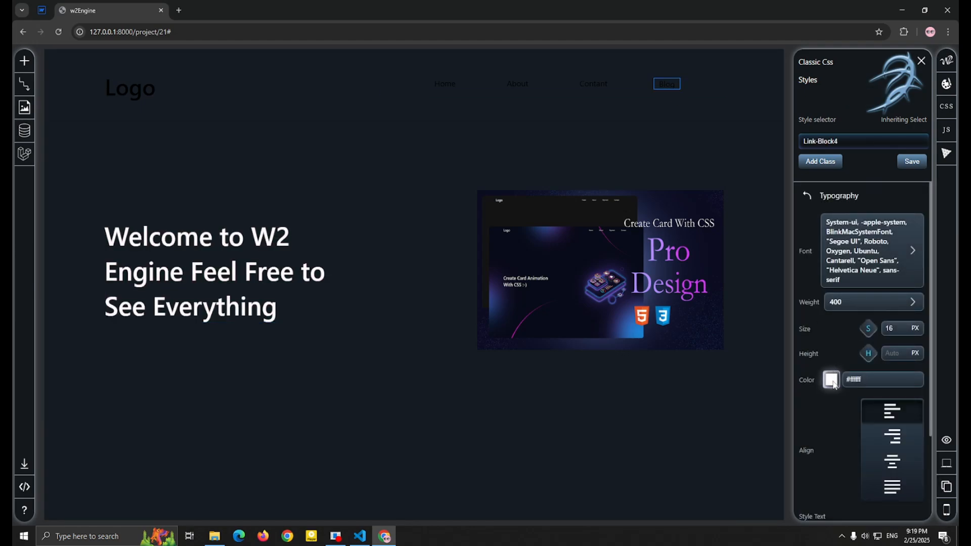
pyautogui.click(832, 380)
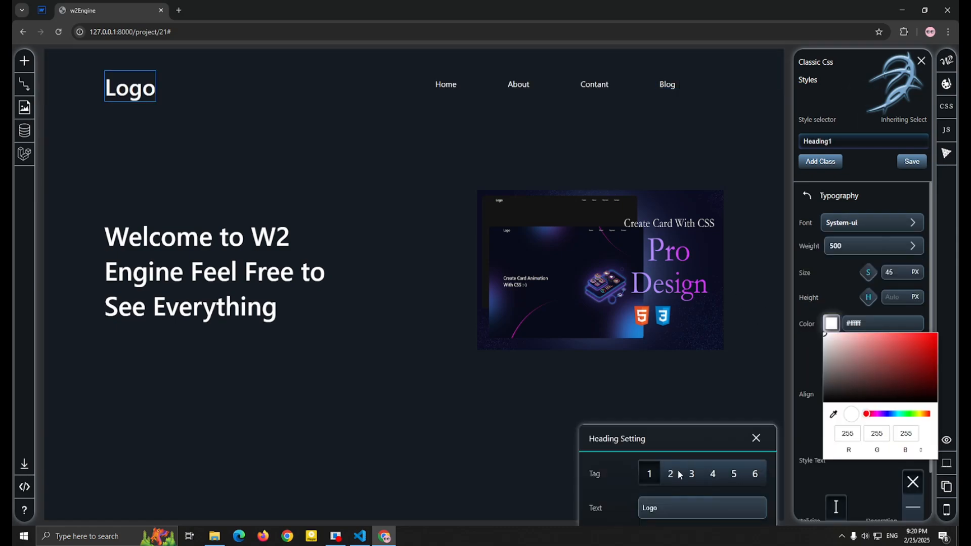
# - Try heading tags 2 to 5 on the "Logo" heading and return it to tag 1
pyautogui.click(679, 475)
pyautogui.click(688, 477)
pyautogui.click(658, 473)
pyautogui.click(711, 477)
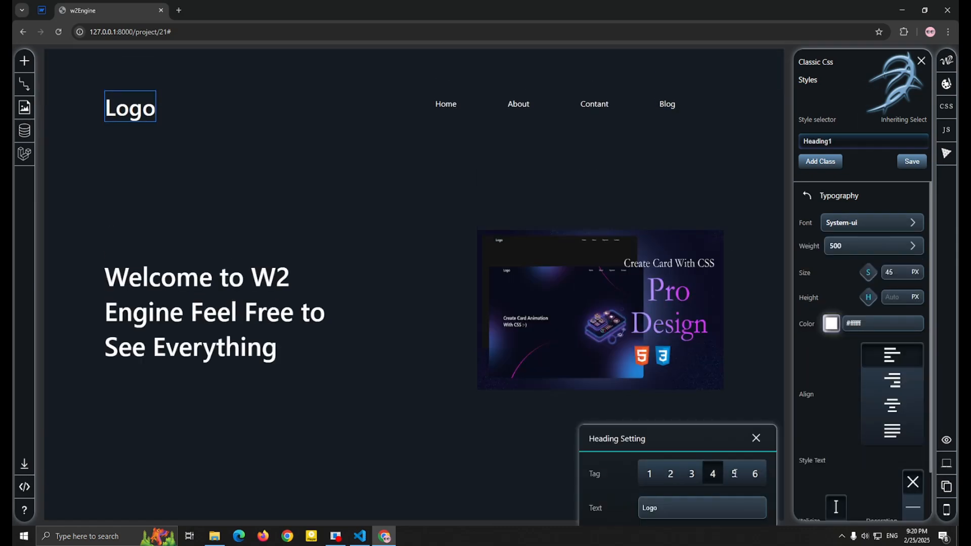
pyautogui.click(735, 474)
pyautogui.click(652, 473)
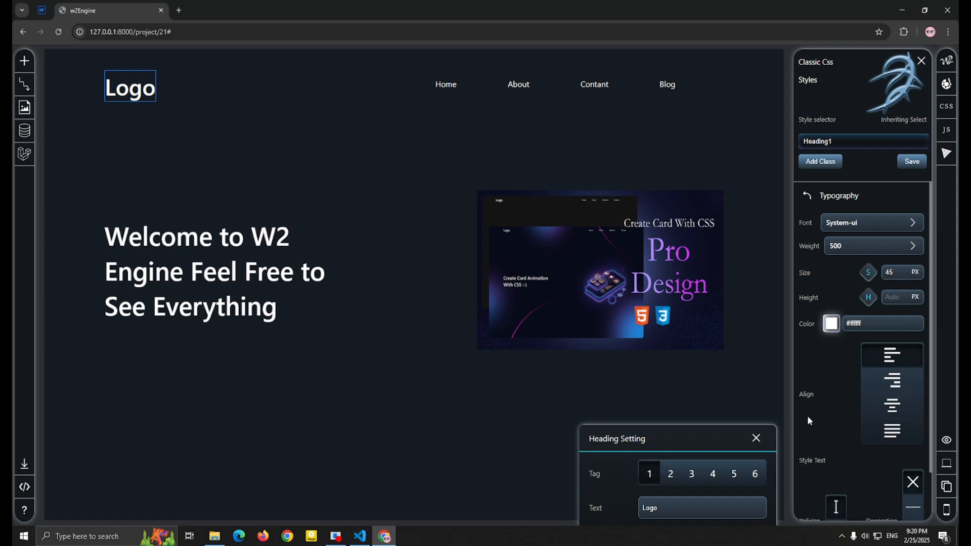
pyautogui.click(756, 438)
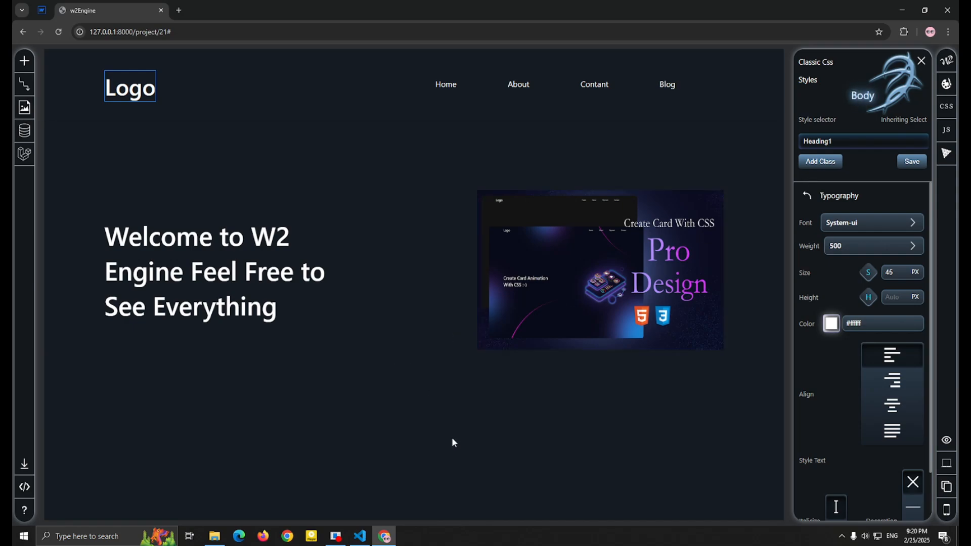
# - Set the hero image's padding to 25 px on all sides
pyautogui.click(650, 265)
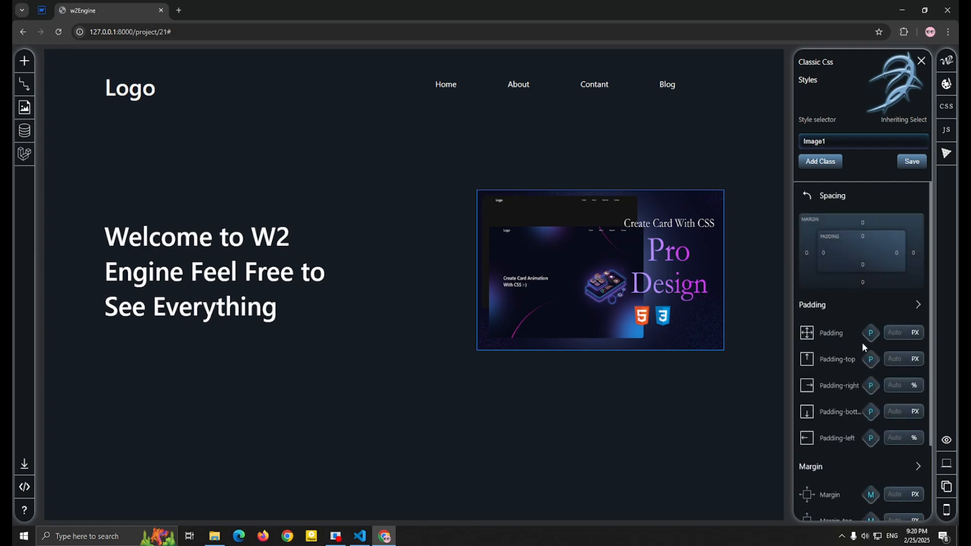
pyautogui.moveTo(868, 338); pyautogui.dragTo(870, 325)
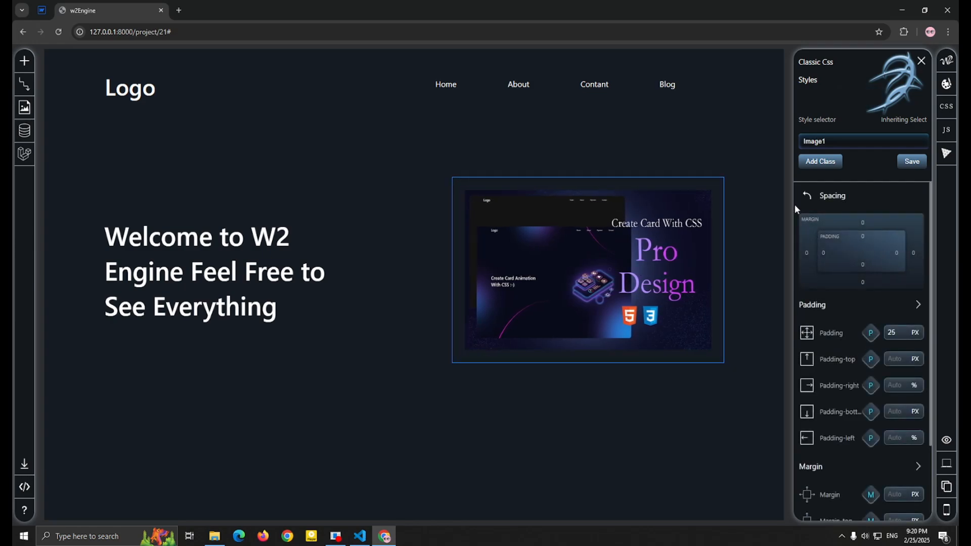
pyautogui.click(805, 196)
# - Add an outside box shadow to the hero image with a 45 px blur in black (#000000)
pyautogui.scroll(-3, 852, 296)
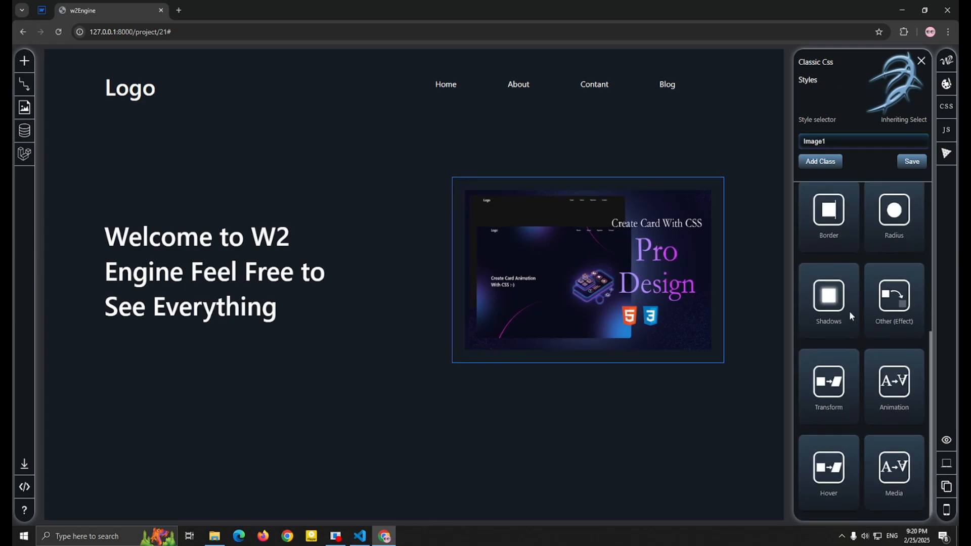
pyautogui.click(837, 286)
pyautogui.click(919, 273)
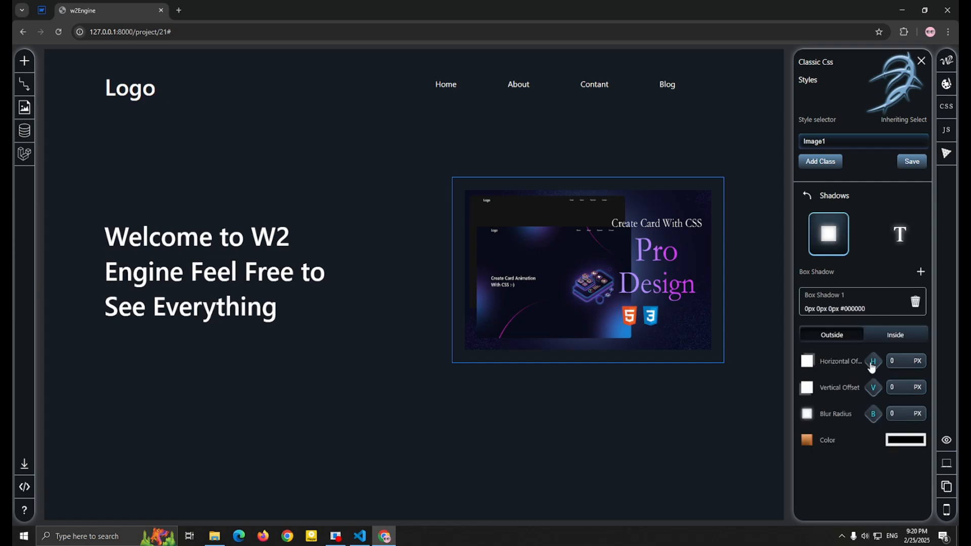
pyautogui.moveTo(873, 417); pyautogui.dragTo(871, 404)
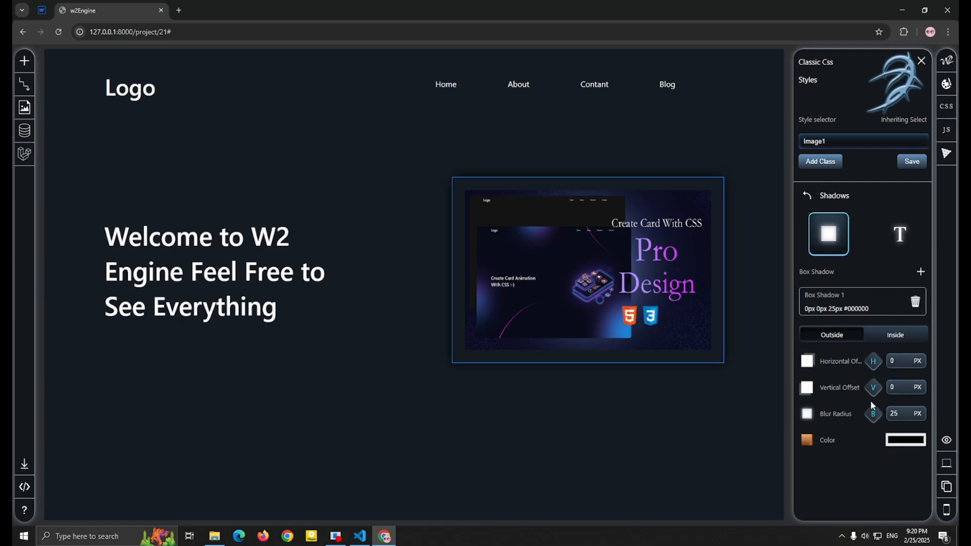
pyautogui.click(888, 444)
pyautogui.moveTo(874, 388); pyautogui.dragTo(877, 387)
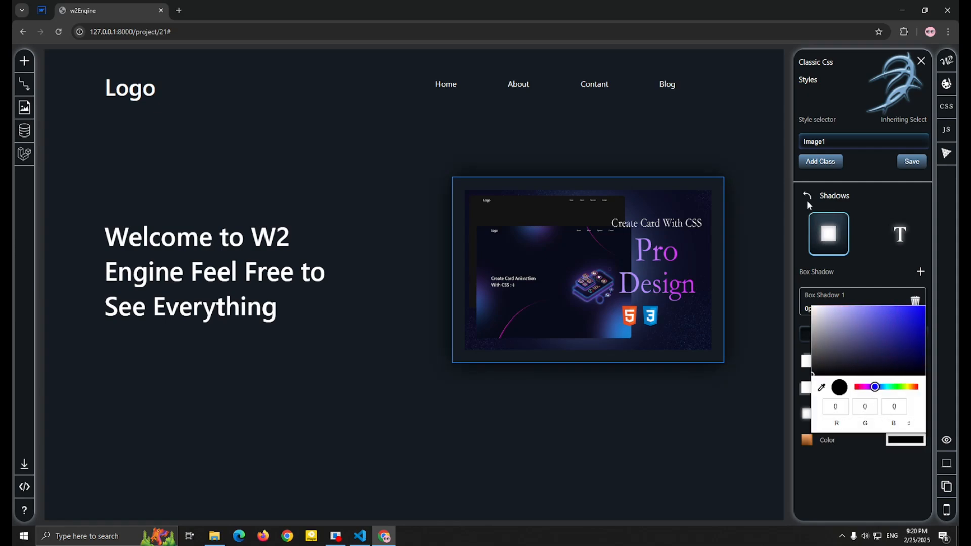
# - Round all four corners of the hero image
pyautogui.click(808, 196)
pyautogui.click(892, 227)
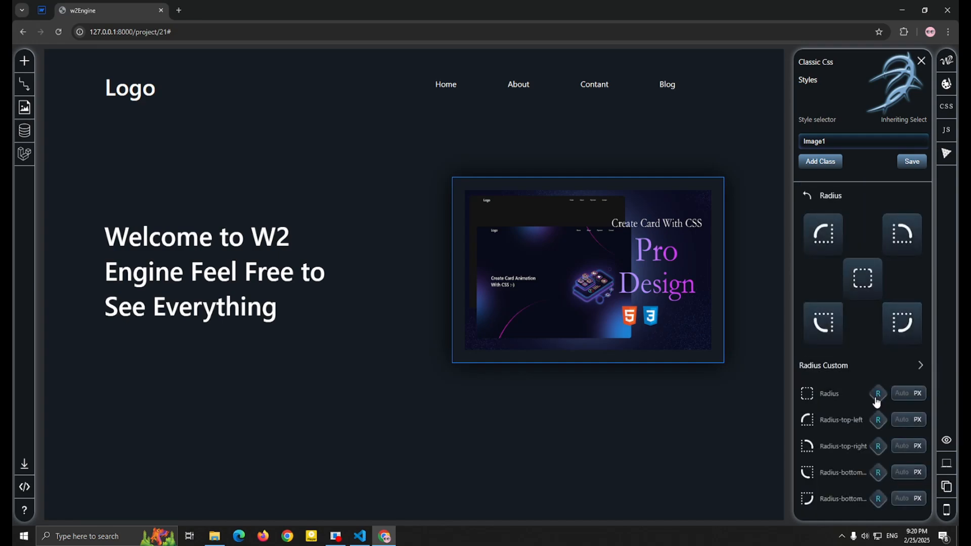
pyautogui.moveTo(877, 403); pyautogui.dragTo(875, 385)
pyautogui.click(805, 197)
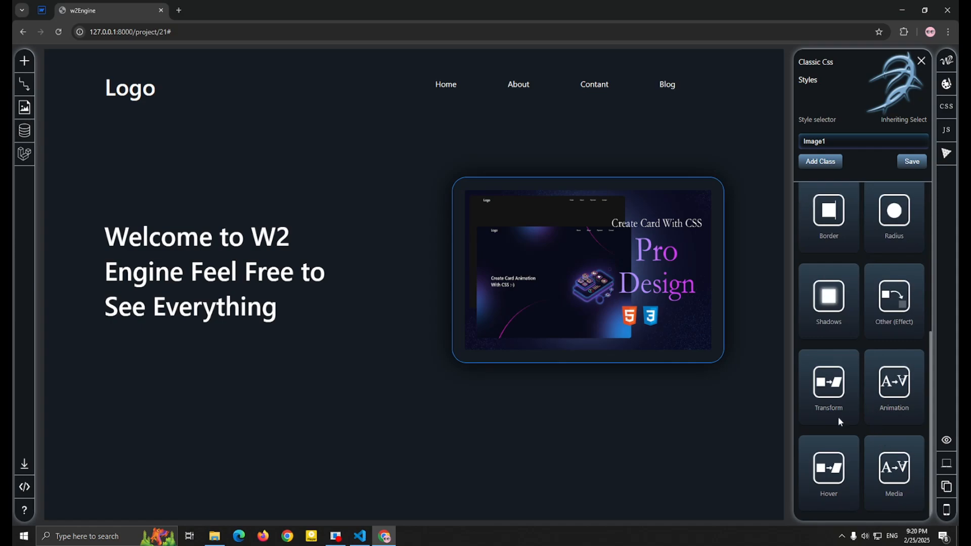
# - Add an inside box shadow to the hero image with offsets 5 px and 4 px, 19 px blur and blue color #3f5dd5
pyautogui.click(847, 331)
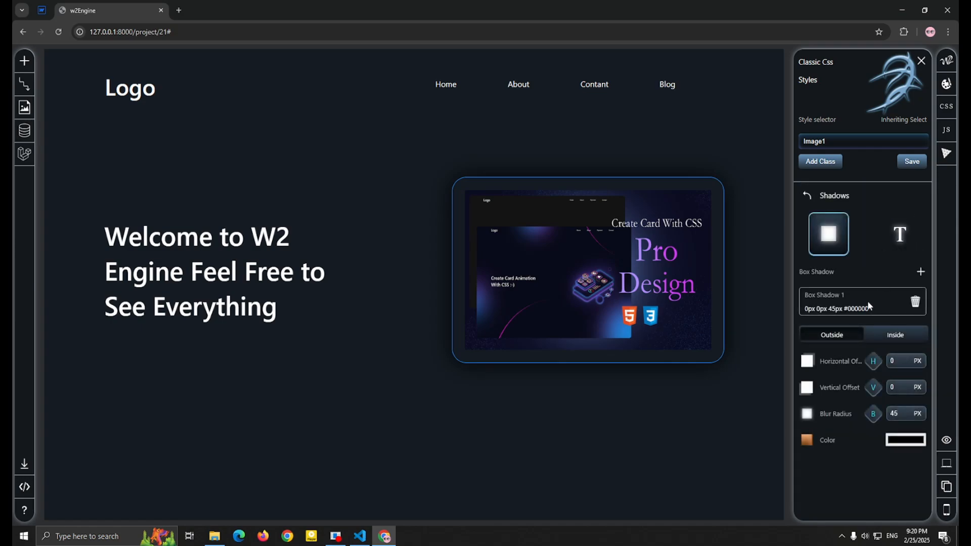
pyautogui.click(917, 302)
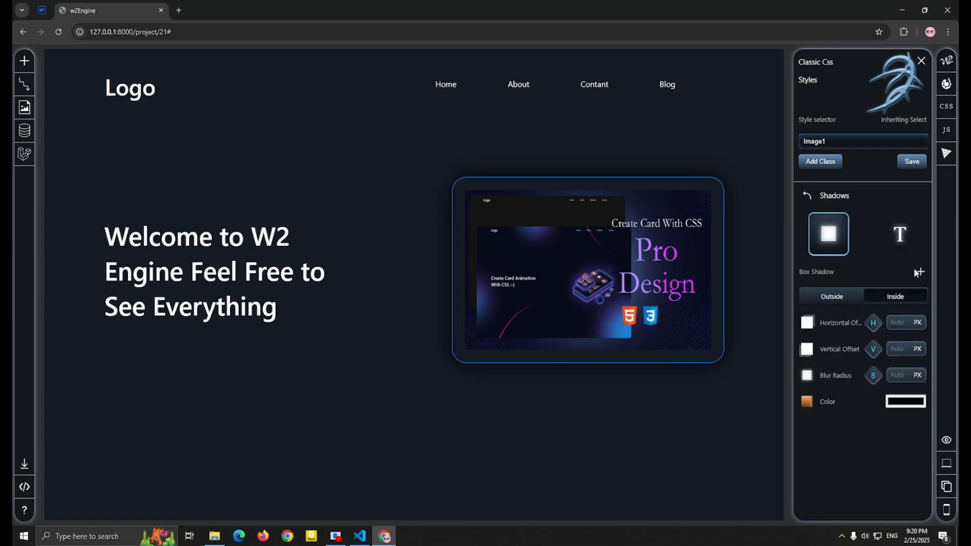
pyautogui.click(919, 272)
pyautogui.moveTo(874, 367)
pyautogui.mouseDown()
pyautogui.moveTo(874, 358)
pyautogui.moveTo(874, 381)
pyautogui.mouseUp()
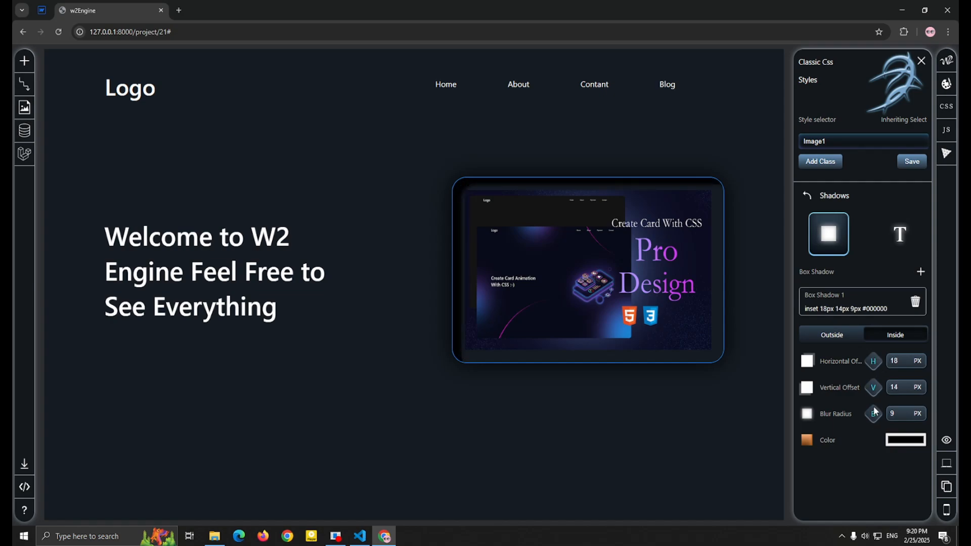
pyautogui.click(889, 440)
pyautogui.click(878, 387)
pyautogui.moveTo(874, 348); pyautogui.dragTo(837, 362)
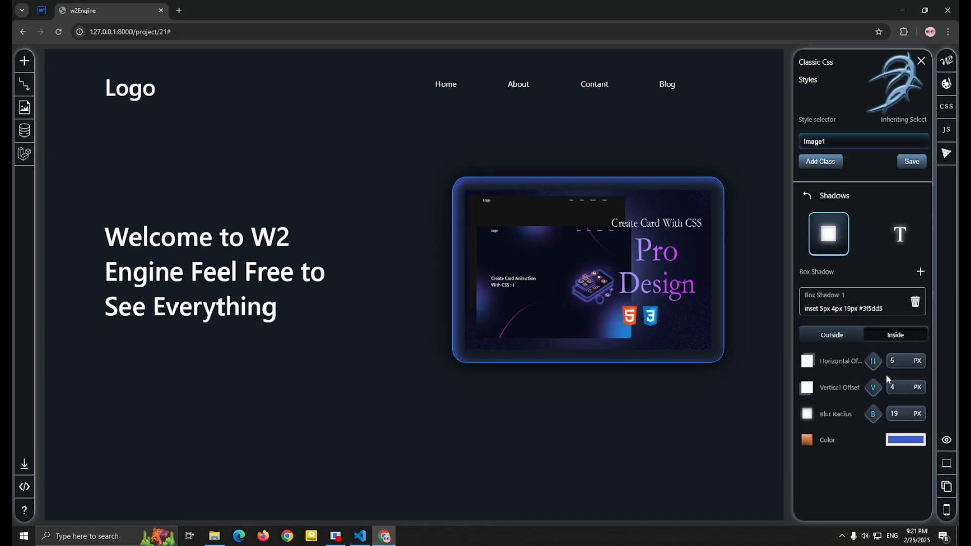
# - Add a second inside box shadow to the hero image with offsets 17 px and -26 px and 106 px blur in black (#000000)
pyautogui.click(921, 273)
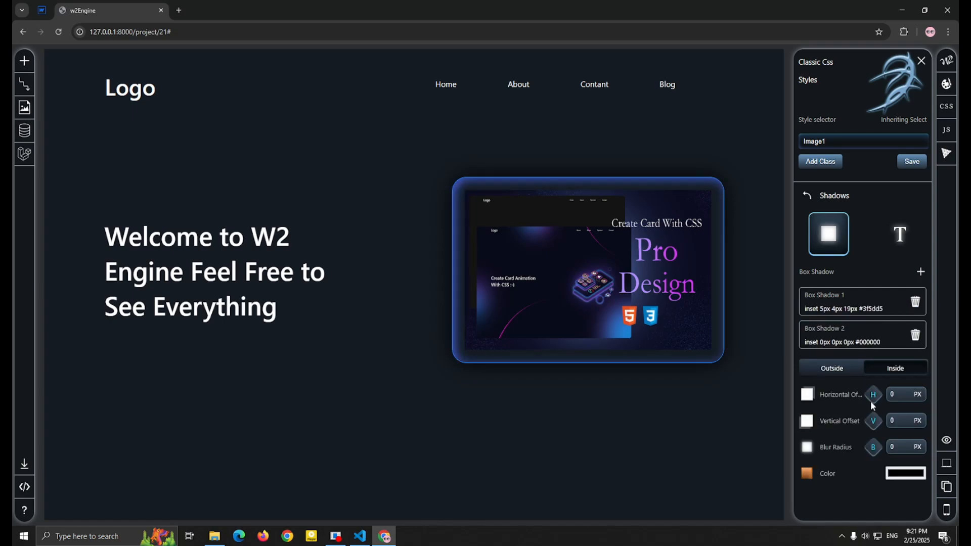
pyautogui.moveTo(872, 397)
pyautogui.mouseDown()
pyautogui.moveTo(872, 387)
pyautogui.moveTo(873, 414)
pyautogui.mouseUp()
pyautogui.click(892, 474)
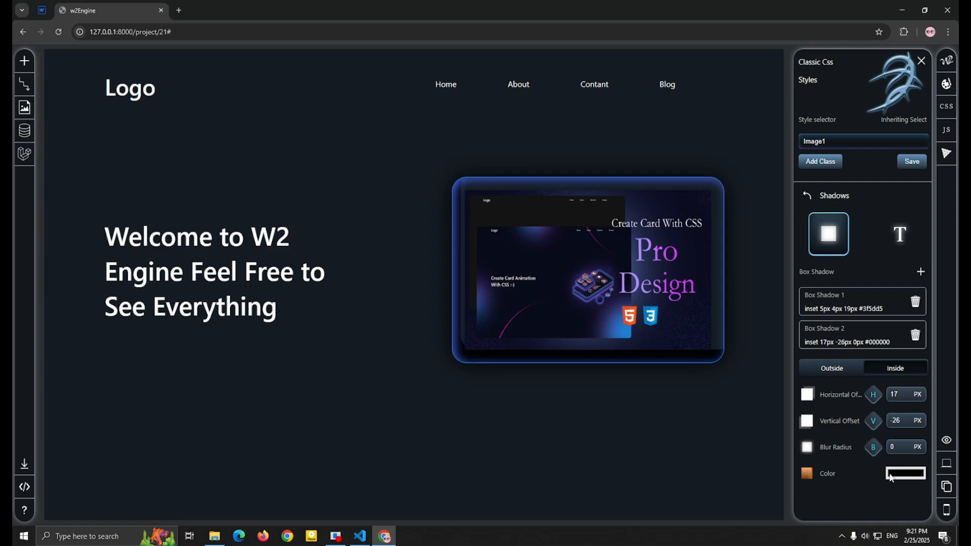
pyautogui.click(870, 492)
pyautogui.moveTo(872, 452); pyautogui.dragTo(872, 403)
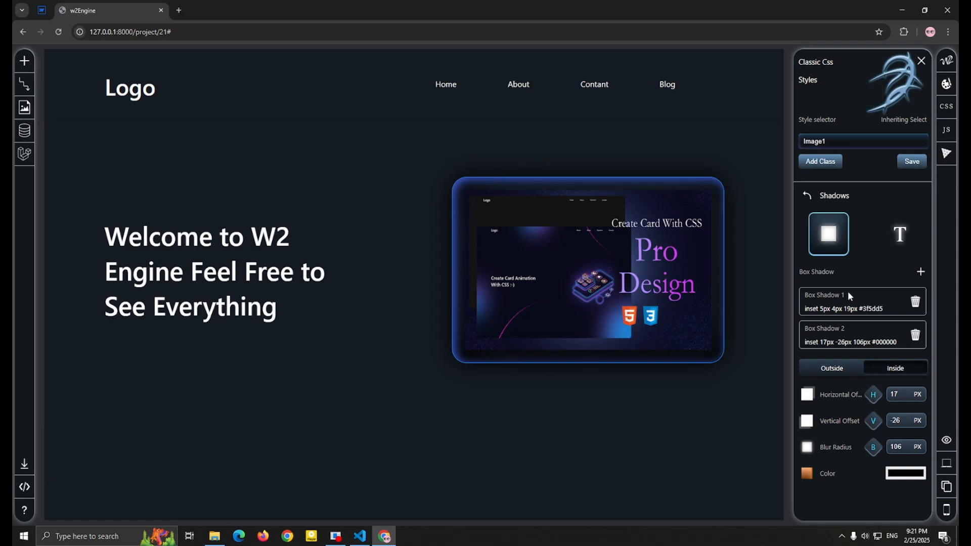
# - Add a second outside box shadow to the hero image, offset 23 px horizontally and 24 px vertically
pyautogui.click(833, 366)
pyautogui.click(877, 310)
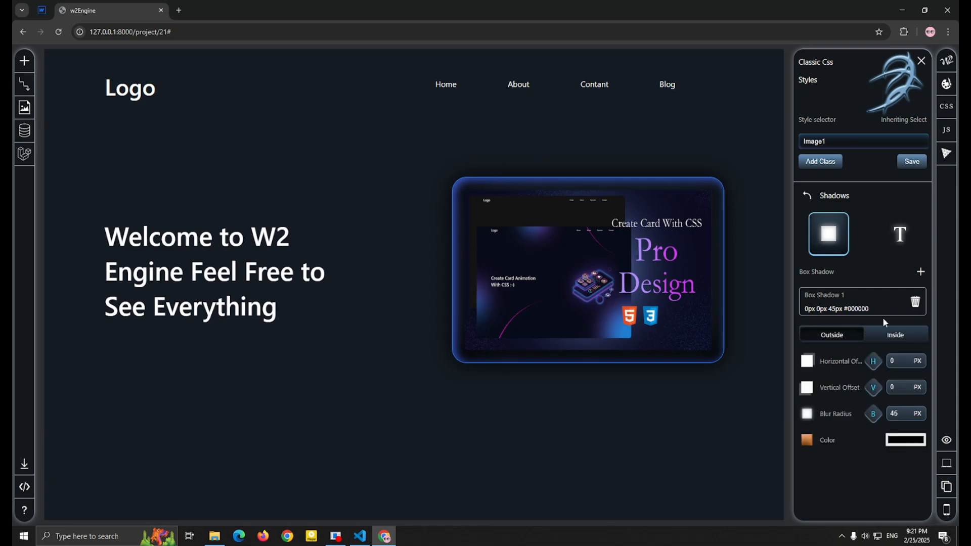
pyautogui.click(920, 273)
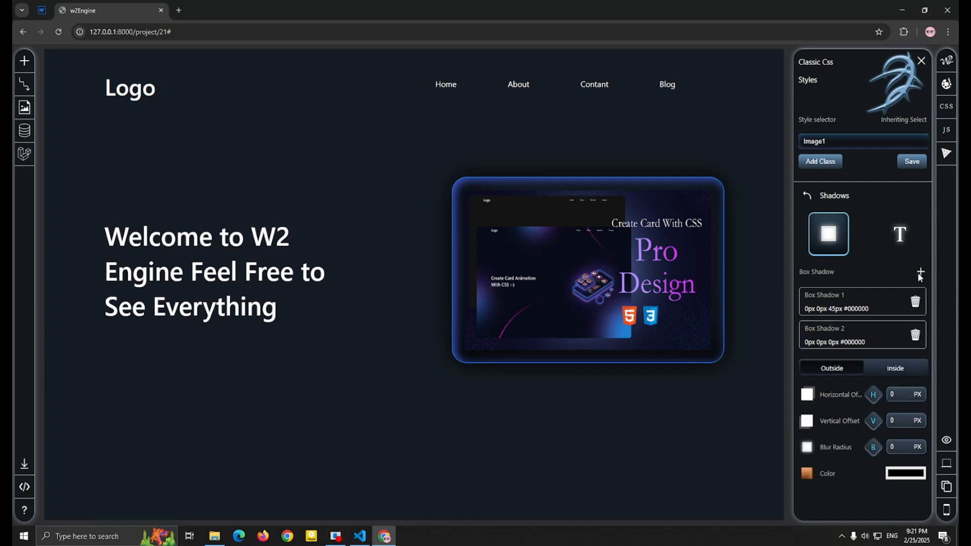
pyautogui.moveTo(877, 404); pyautogui.dragTo(873, 384)
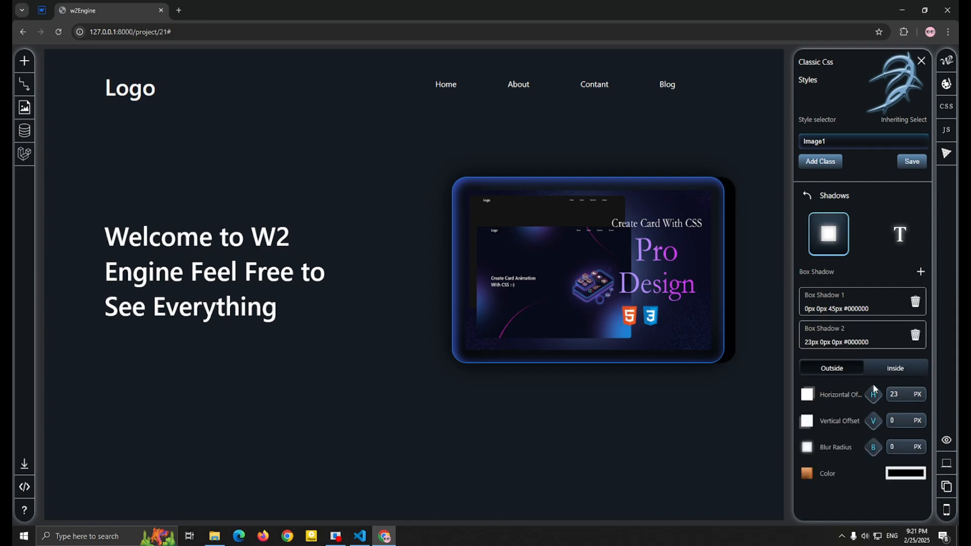
pyautogui.moveTo(873, 421); pyautogui.dragTo(874, 407)
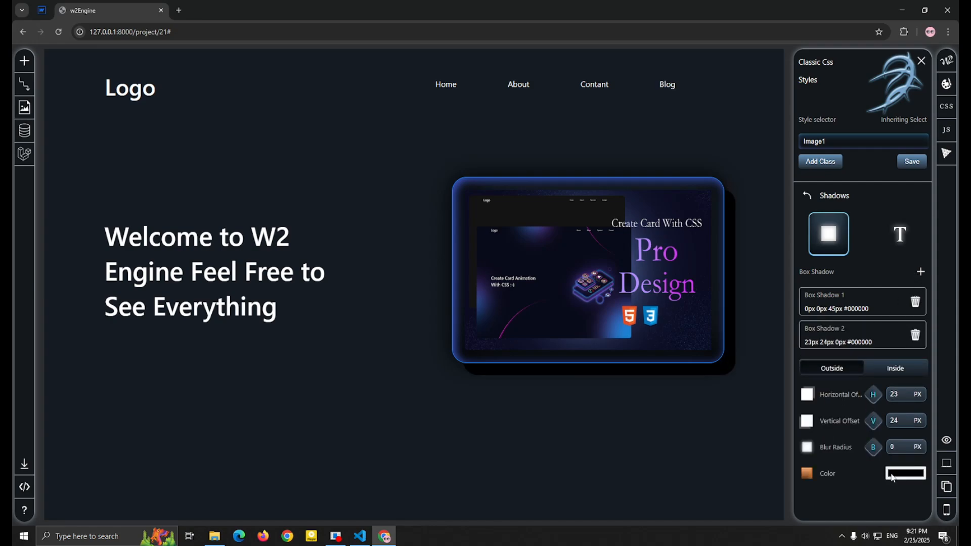
# - Try the dark purple #180c17 on the second outside shadow and settle on black (#000000) with a 37 px blur
pyautogui.click(893, 475)
pyautogui.click(865, 420)
pyautogui.click(861, 403)
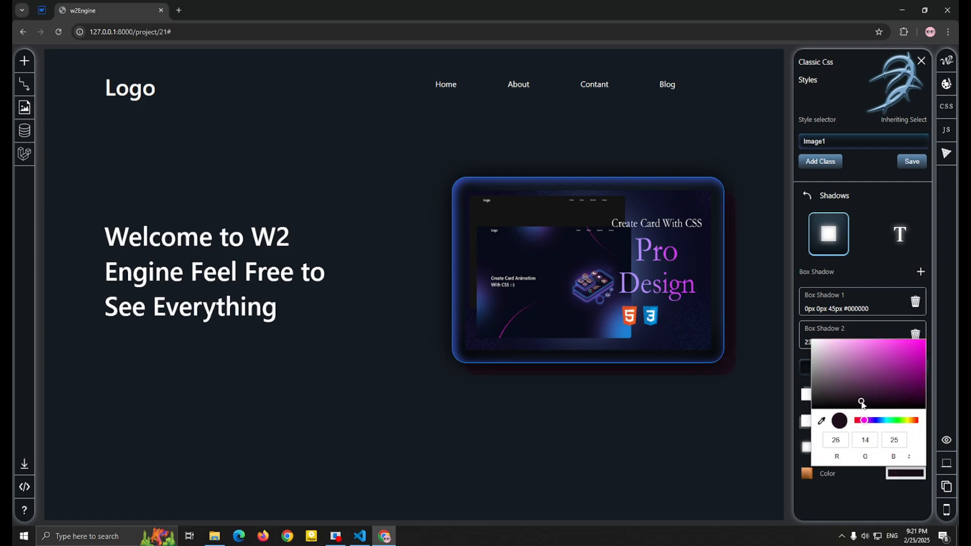
pyautogui.moveTo(862, 402); pyautogui.dragTo(862, 403)
pyautogui.click(900, 474)
pyautogui.moveTo(876, 453); pyautogui.dragTo(875, 445)
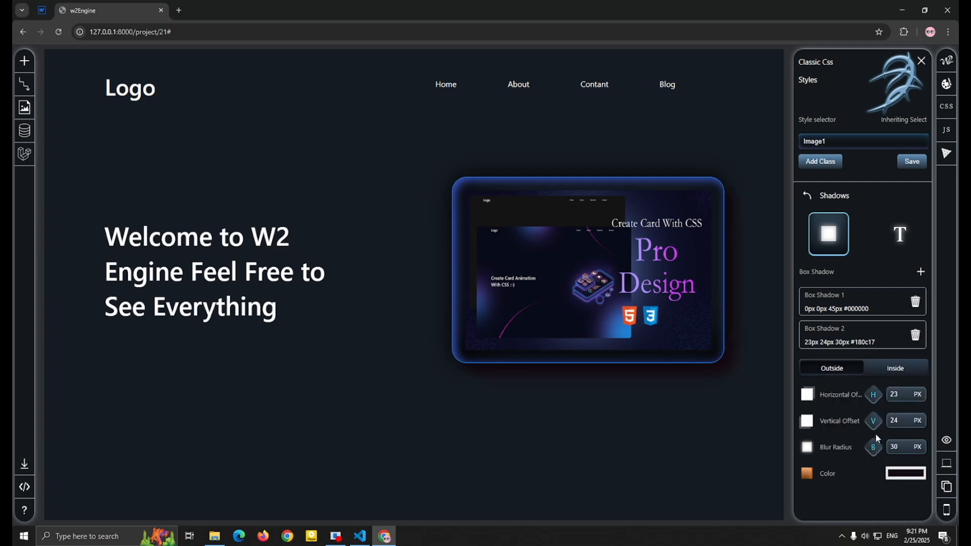
pyautogui.click(906, 474)
pyautogui.moveTo(862, 405); pyautogui.dragTo(770, 415)
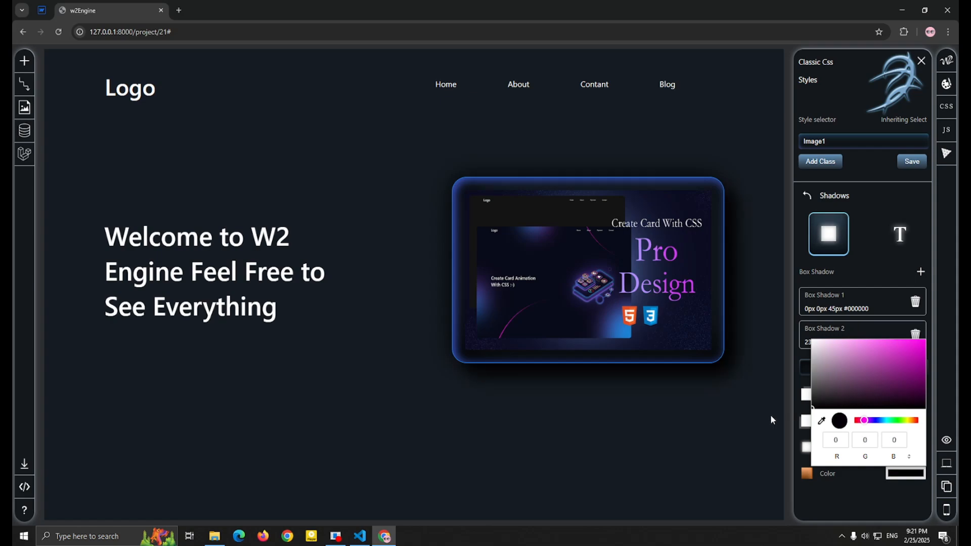
pyautogui.click(749, 437)
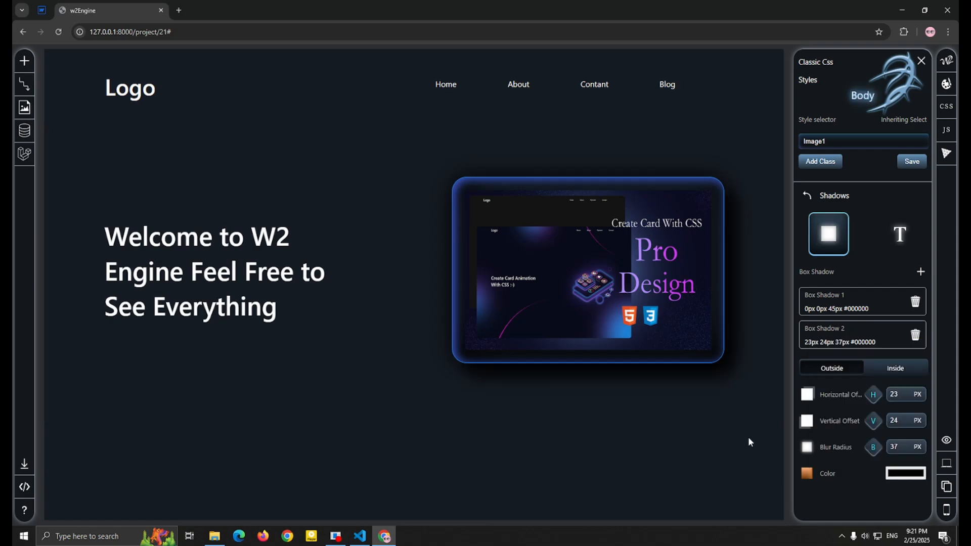
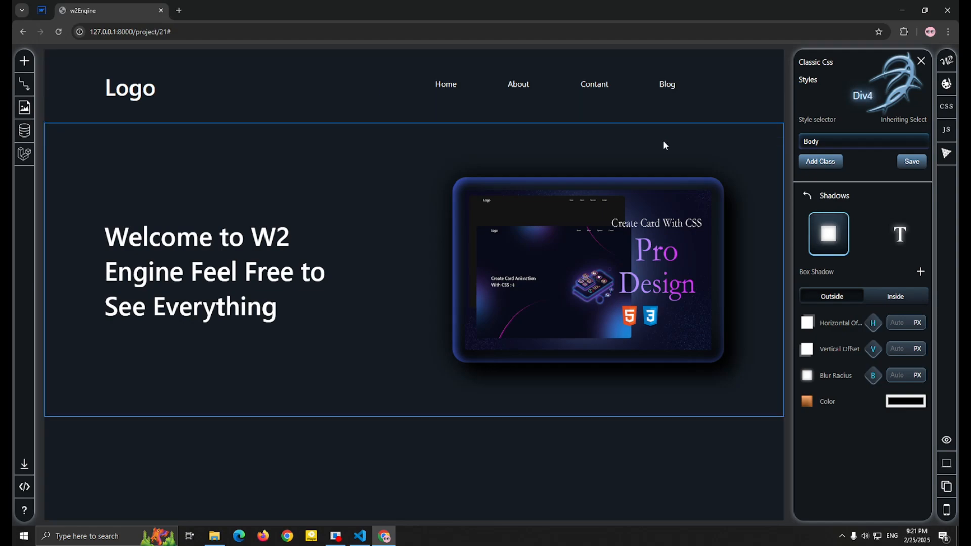
# - Add a hover state for the hero image, delete the .null:hover entry and activate .Image1:hover for editing
pyautogui.click(678, 181)
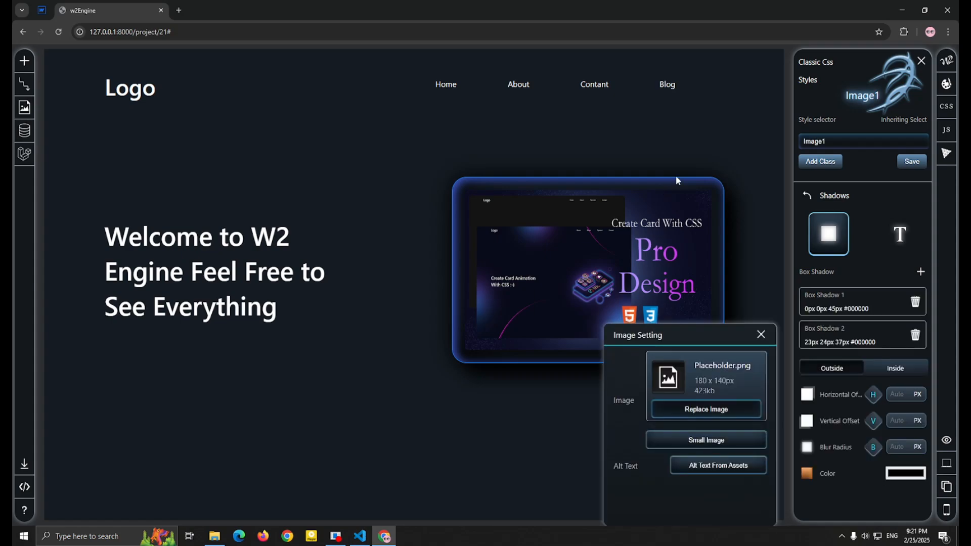
pyautogui.click(762, 335)
pyautogui.click(808, 196)
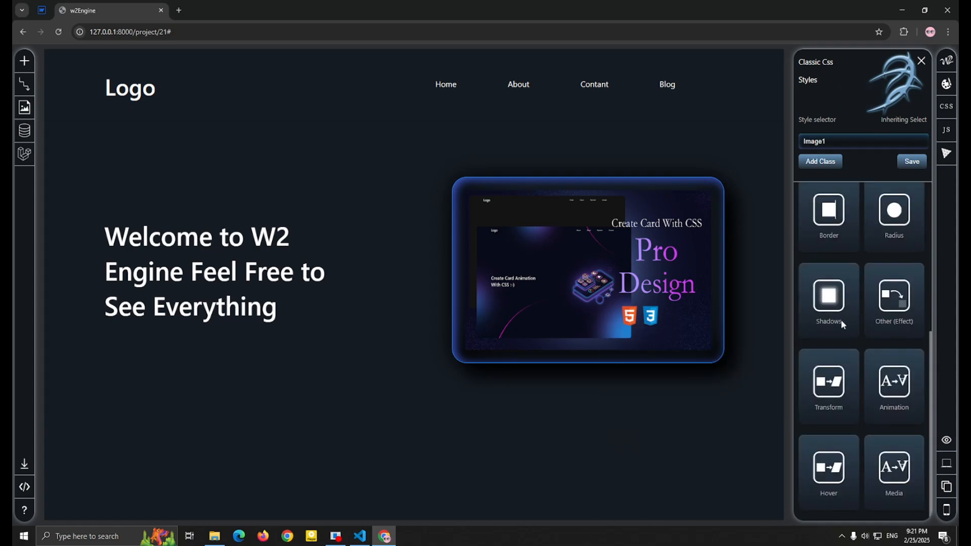
pyautogui.click(823, 464)
pyautogui.click(641, 362)
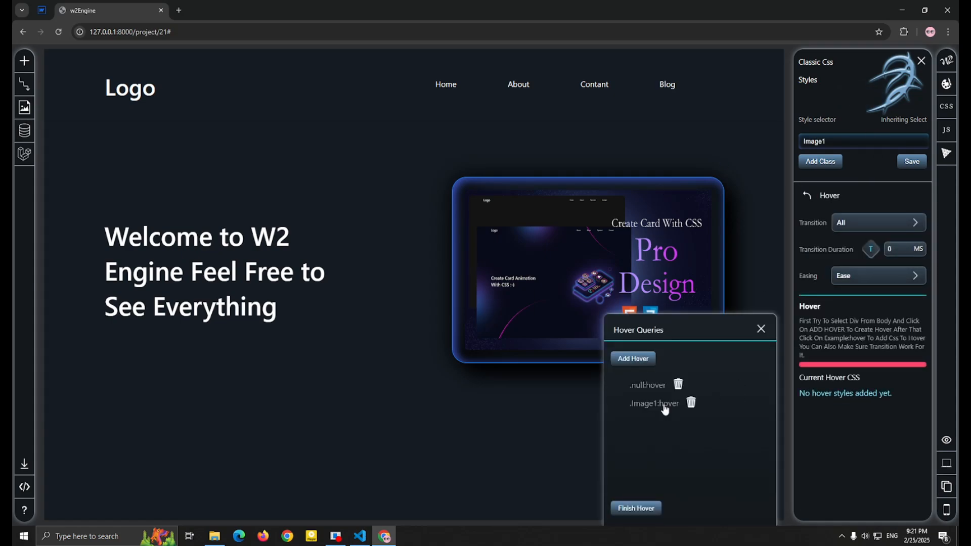
pyautogui.click(679, 384)
pyautogui.click(645, 392)
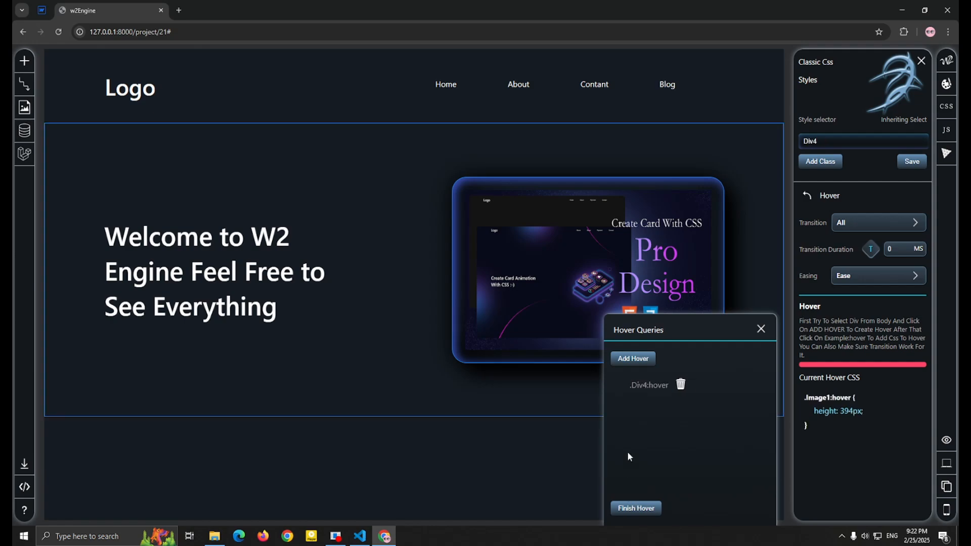
# - Activate the .Div4:hover entry, set the hero section's hover height to 912 px and check its current hover CSS
pyautogui.click(649, 390)
pyautogui.click(809, 193)
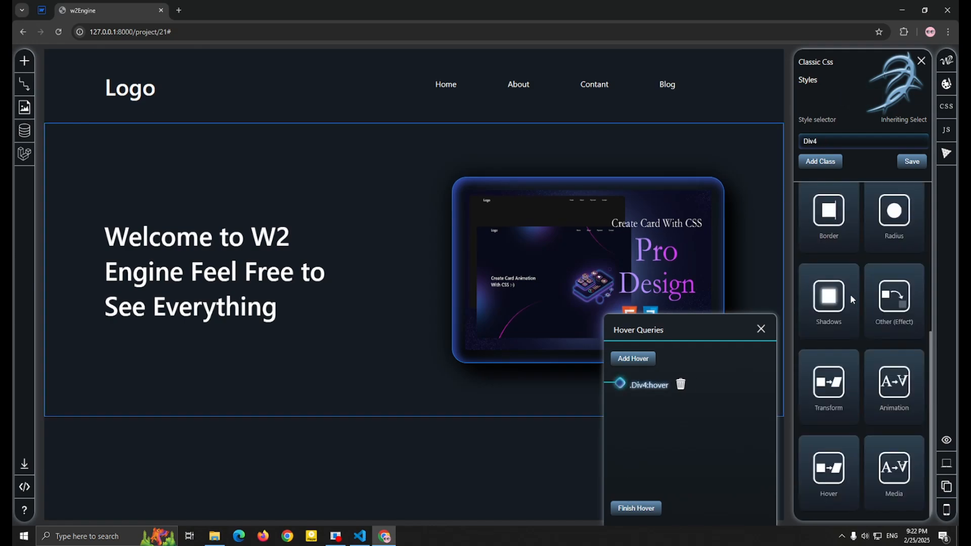
pyautogui.scroll(-3, 851, 298)
pyautogui.click(851, 309)
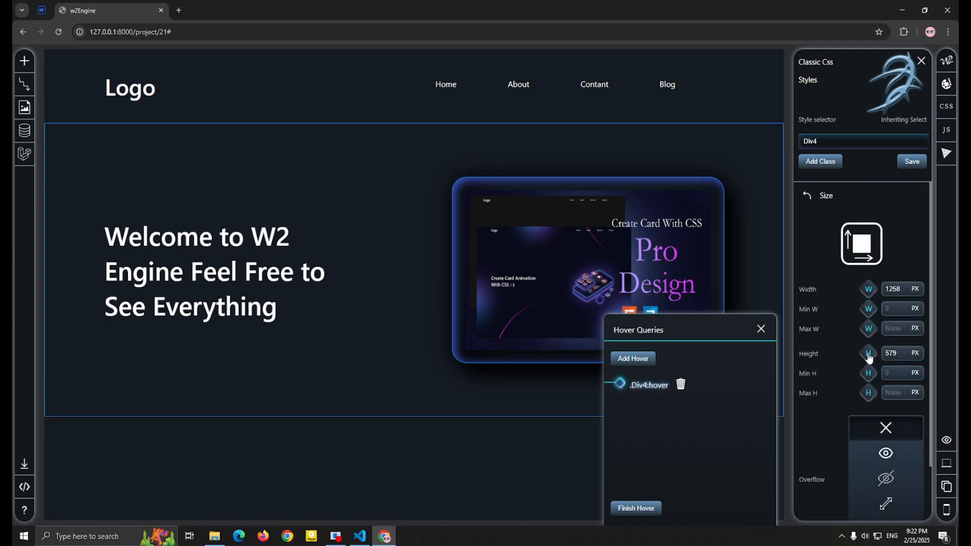
pyautogui.moveTo(869, 357); pyautogui.dragTo(783, 187)
pyautogui.moveTo(869, 357); pyautogui.dragTo(751, 231)
pyautogui.moveTo(869, 354); pyautogui.dragTo(874, 380)
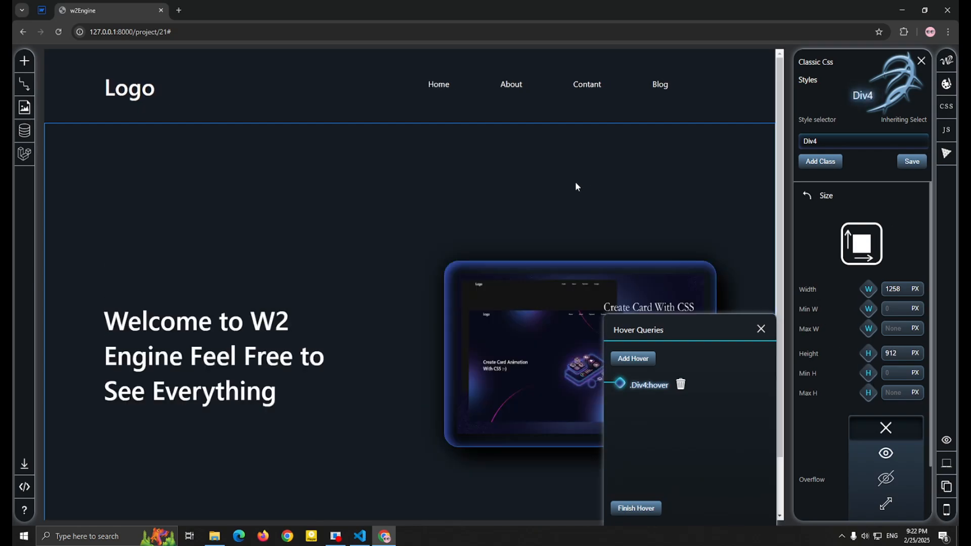
pyautogui.click(808, 196)
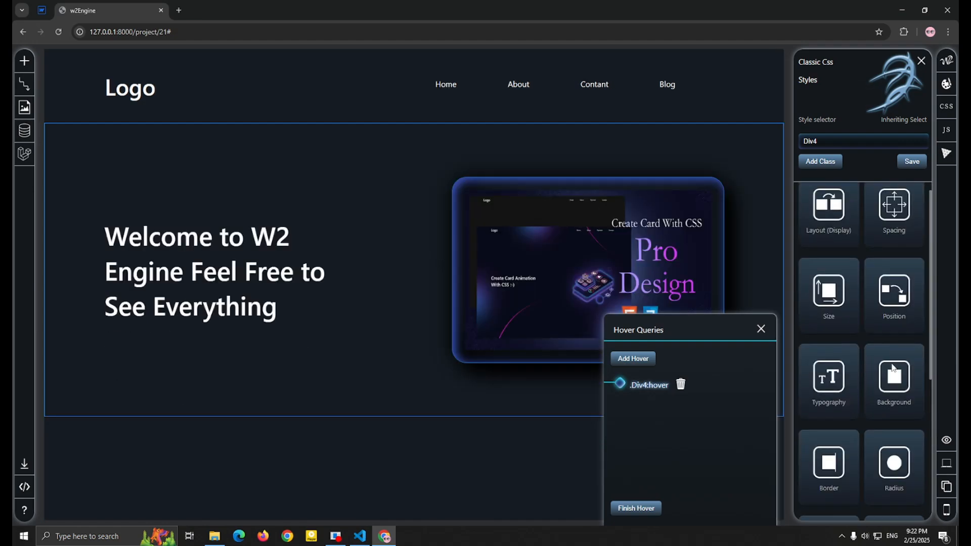
pyautogui.scroll(-5, 860, 375)
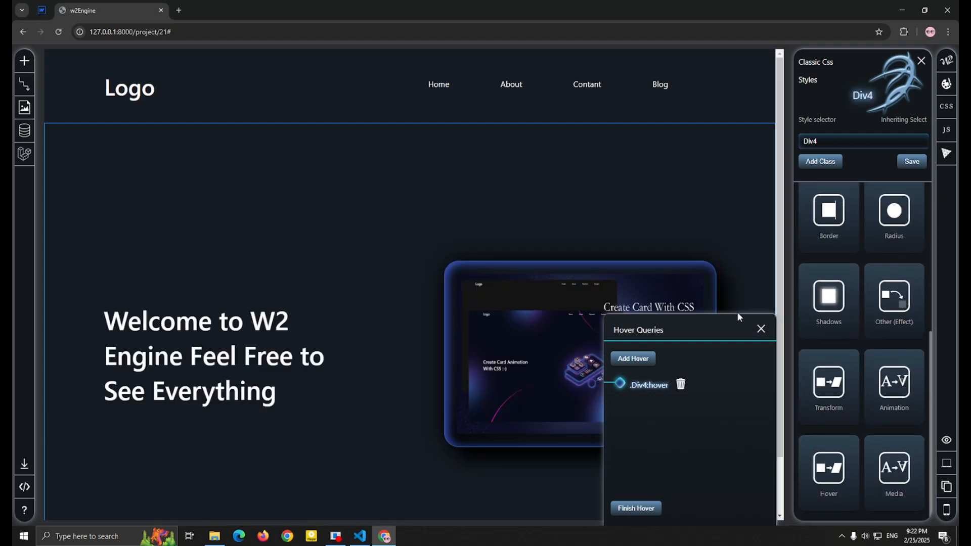
pyautogui.click(761, 329)
pyautogui.click(890, 392)
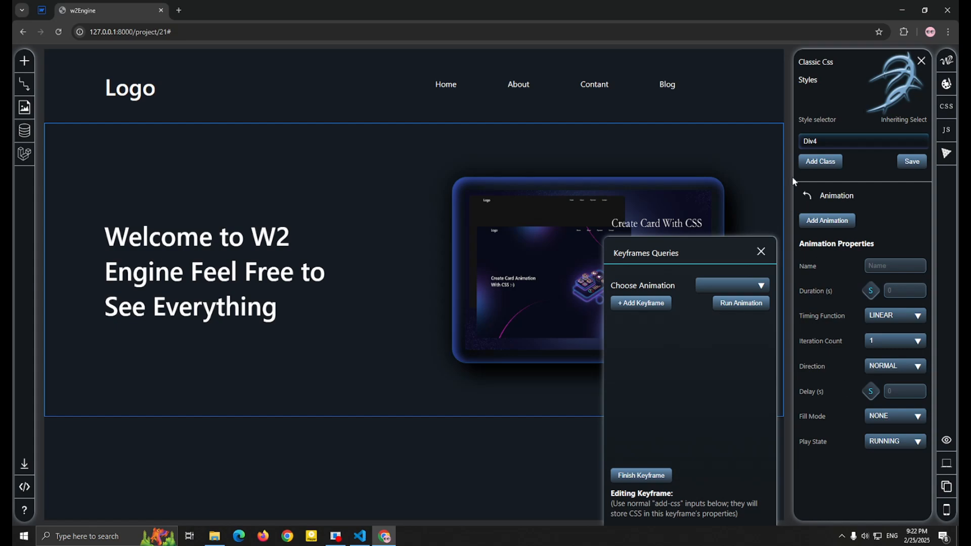
pyautogui.click(806, 196)
pyautogui.click(852, 464)
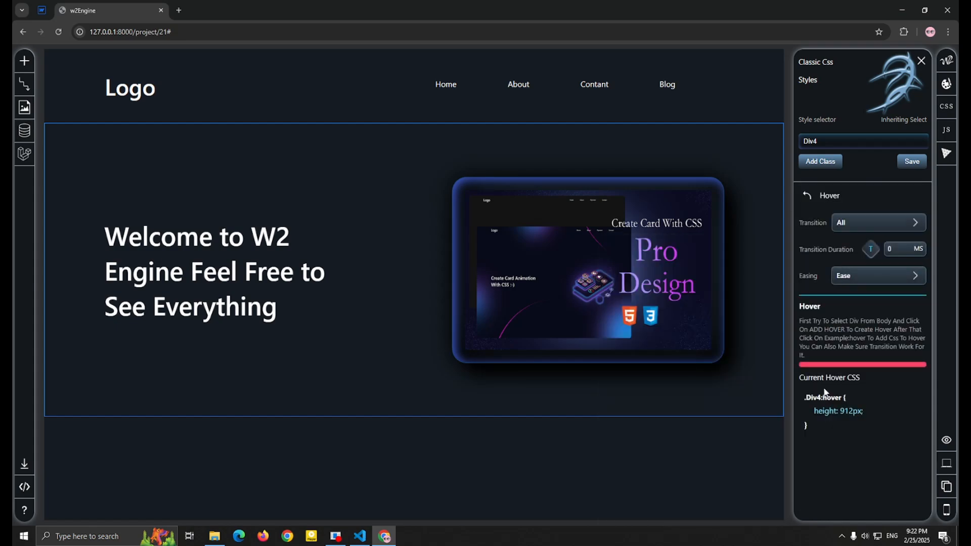
pyautogui.click(836, 366)
pyautogui.scroll(-5, 862, 384)
# - Add an animation named www to Div4 and set its delay to 1 s
pyautogui.click(902, 397)
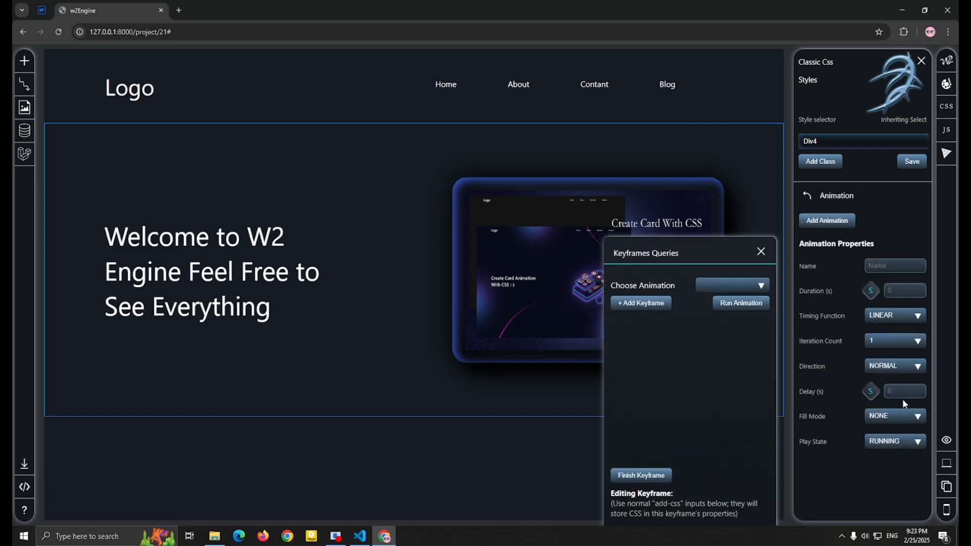
pyautogui.click(808, 223)
pyautogui.click(869, 246)
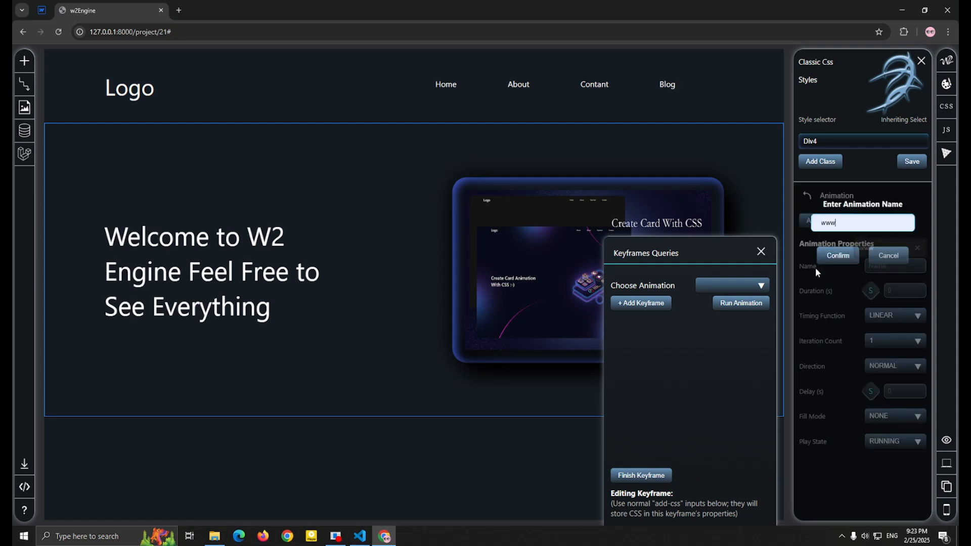
pyautogui.click(824, 258)
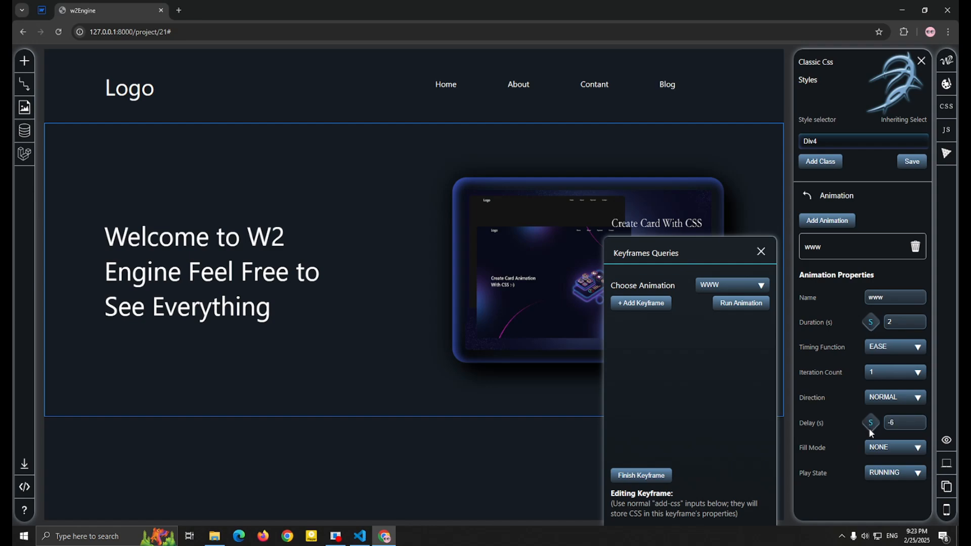
pyautogui.moveTo(871, 428); pyautogui.dragTo(873, 428)
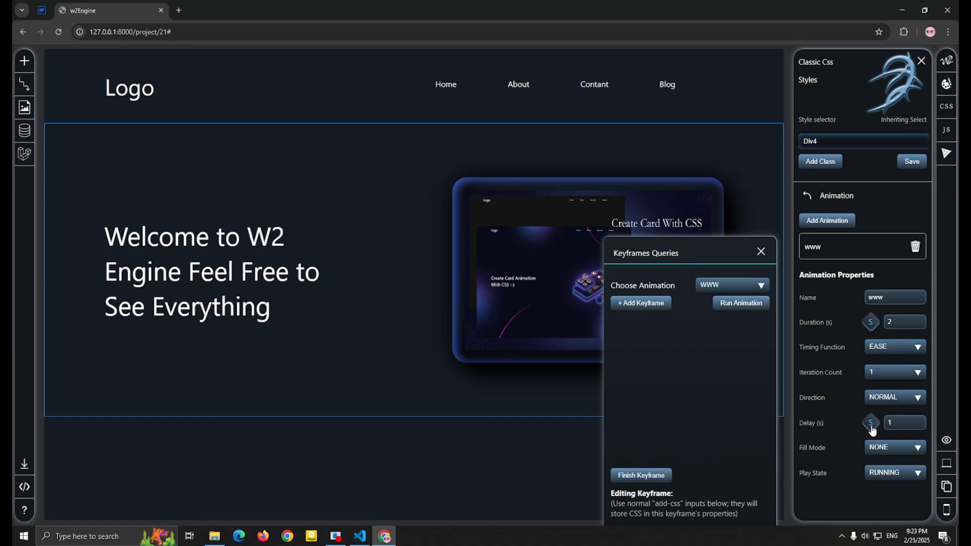
# - Add a 50% keyframe to the www animation
pyautogui.click(646, 306)
pyautogui.write('50')
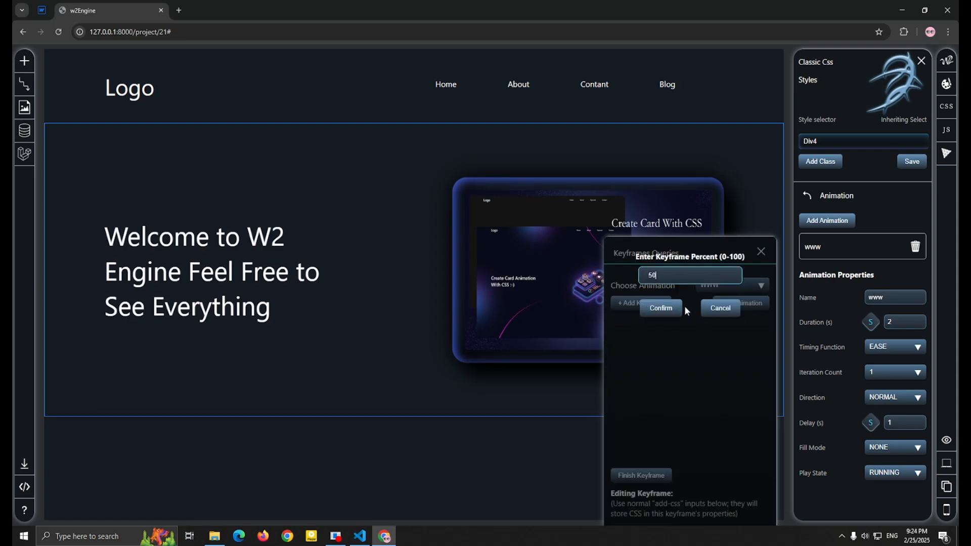
pyautogui.press('Return')
# - Activate the 50% keyframe and set its filters to a 158-degree hue rotation and 124% saturation
pyautogui.click(802, 194)
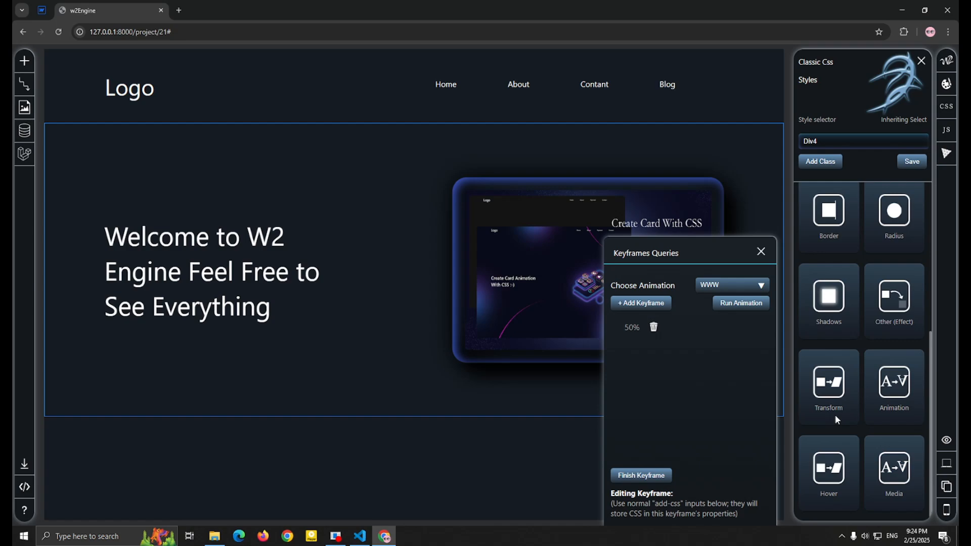
pyautogui.click(894, 386)
pyautogui.click(803, 198)
pyautogui.click(881, 312)
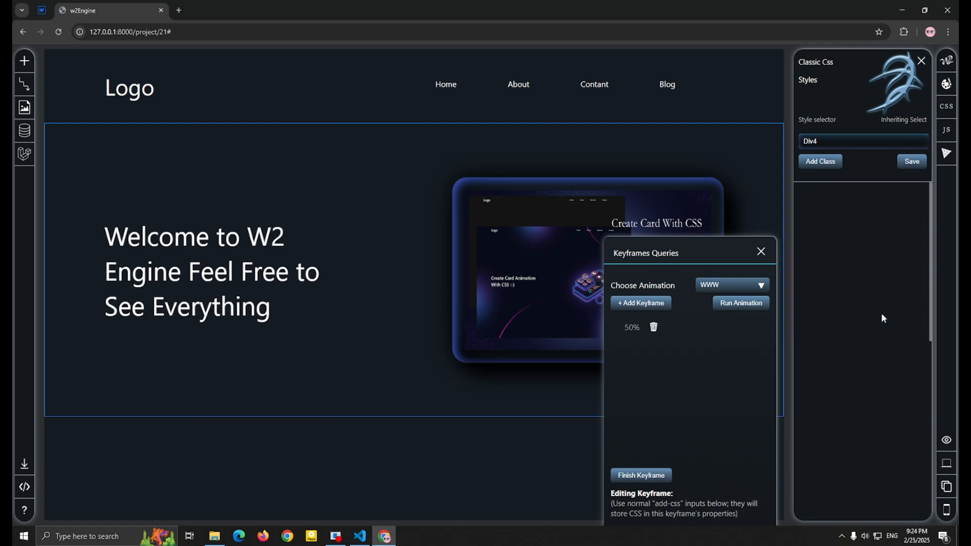
pyautogui.scroll(-5, 863, 338)
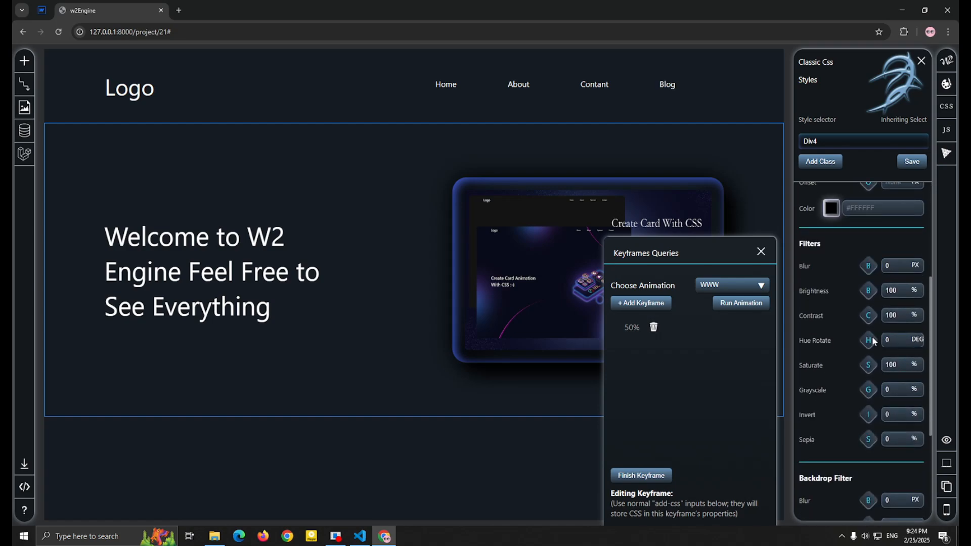
pyautogui.scroll(-1, 870, 343)
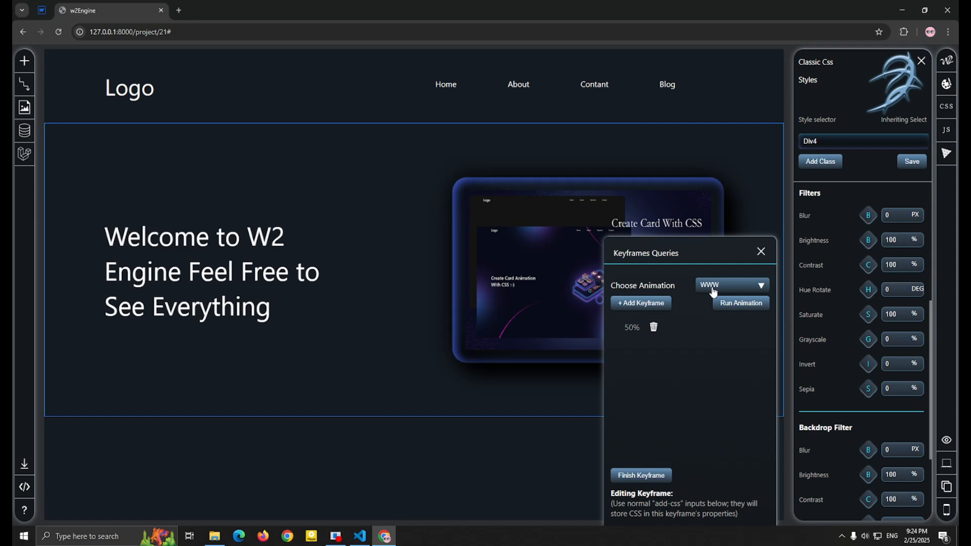
pyautogui.click(632, 328)
pyautogui.moveTo(868, 296); pyautogui.dragTo(873, 256)
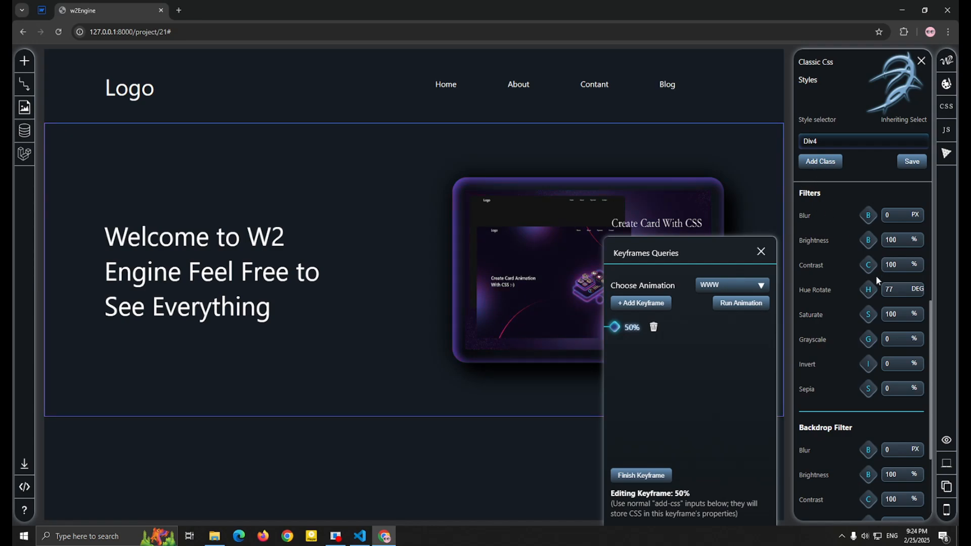
pyautogui.moveTo(869, 289); pyautogui.dragTo(869, 248)
pyautogui.moveTo(869, 314); pyautogui.dragTo(868, 299)
pyautogui.scroll(3, 810, 212)
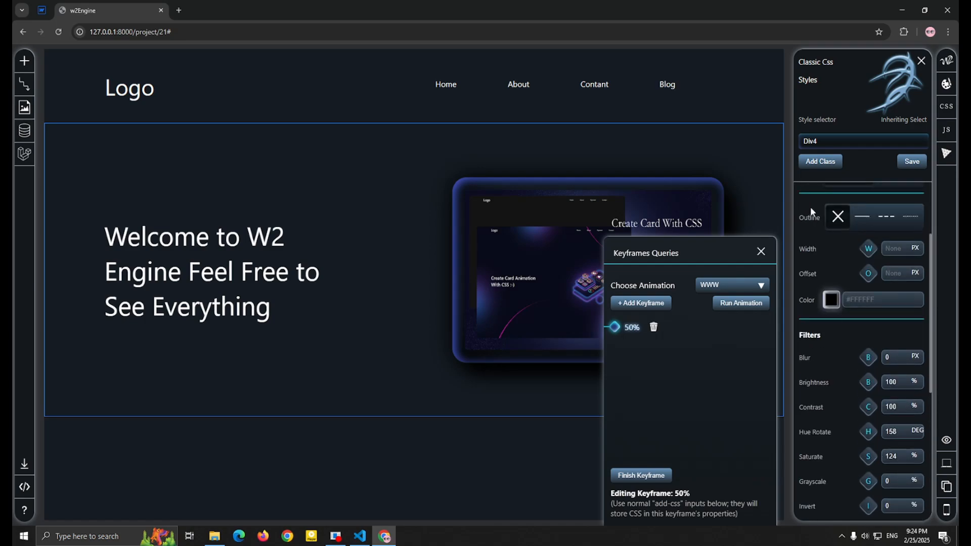
pyautogui.scroll(2, 824, 253)
pyautogui.scroll(-7, 835, 296)
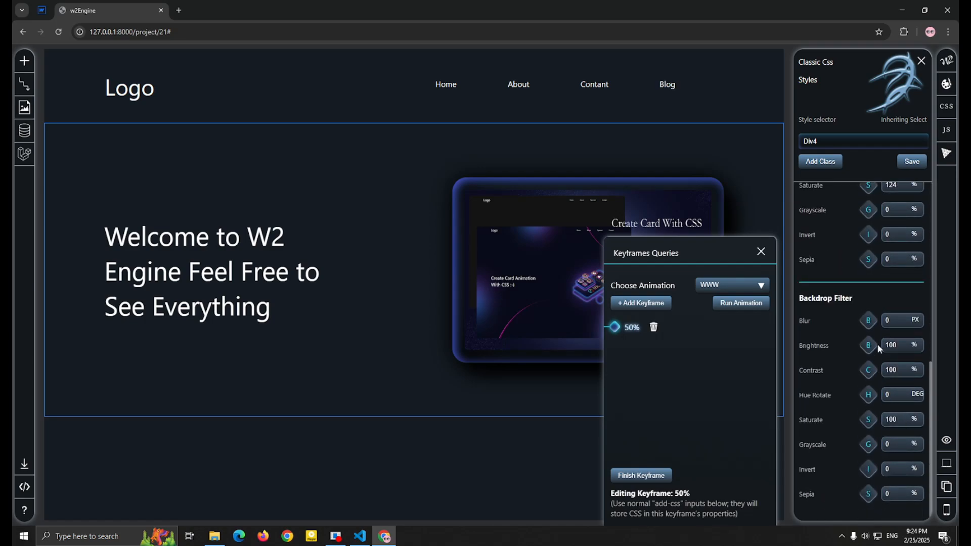
pyautogui.scroll(10, 869, 327)
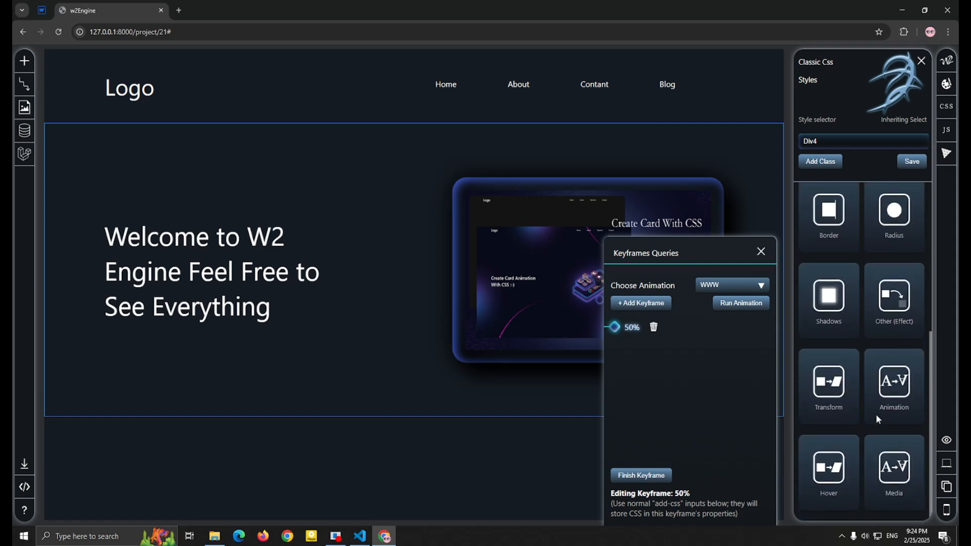
# - Set the www animation's iteration count to Infinite and its timing function to Linear, and close the keyframe queries
pyautogui.click(877, 418)
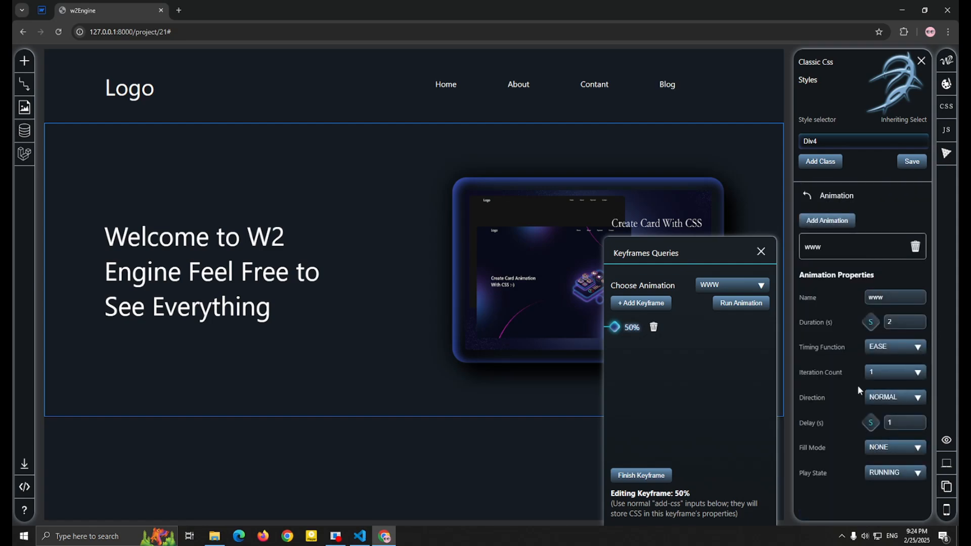
pyautogui.click(899, 373)
pyautogui.click(895, 403)
pyautogui.click(898, 347)
pyautogui.click(889, 362)
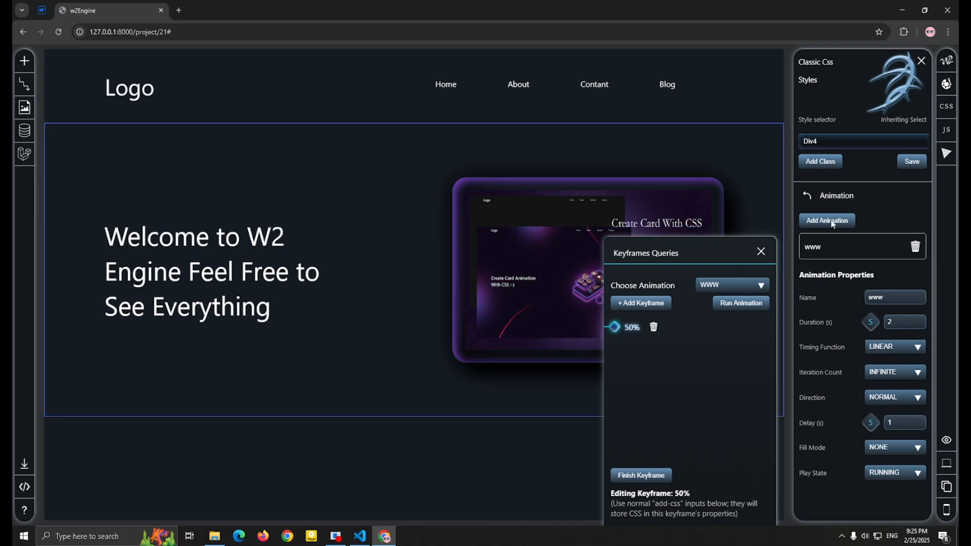
pyautogui.click(761, 251)
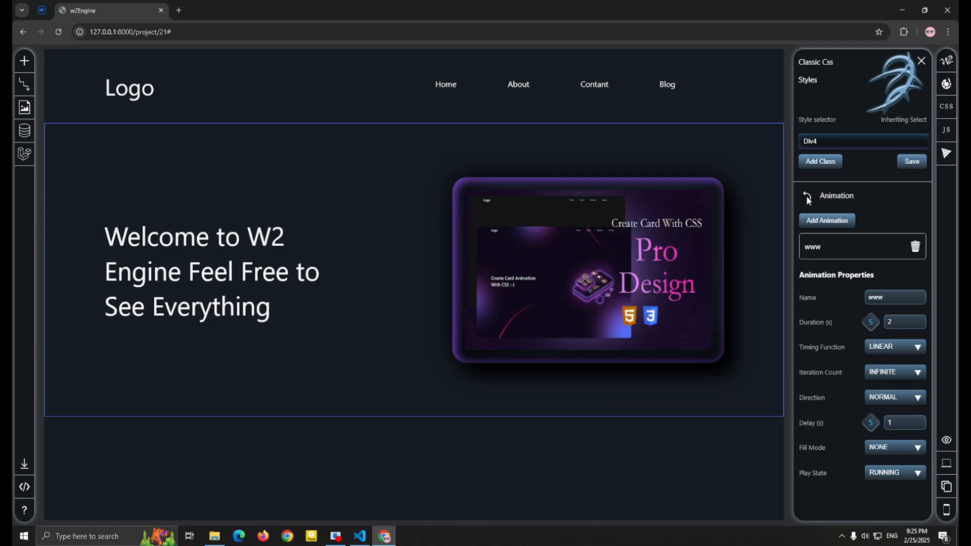
# - Translate the 50% keyframe by -44 px in X and 106 px in Y, and finish the keyframe editing
pyautogui.click(806, 196)
pyautogui.click(829, 387)
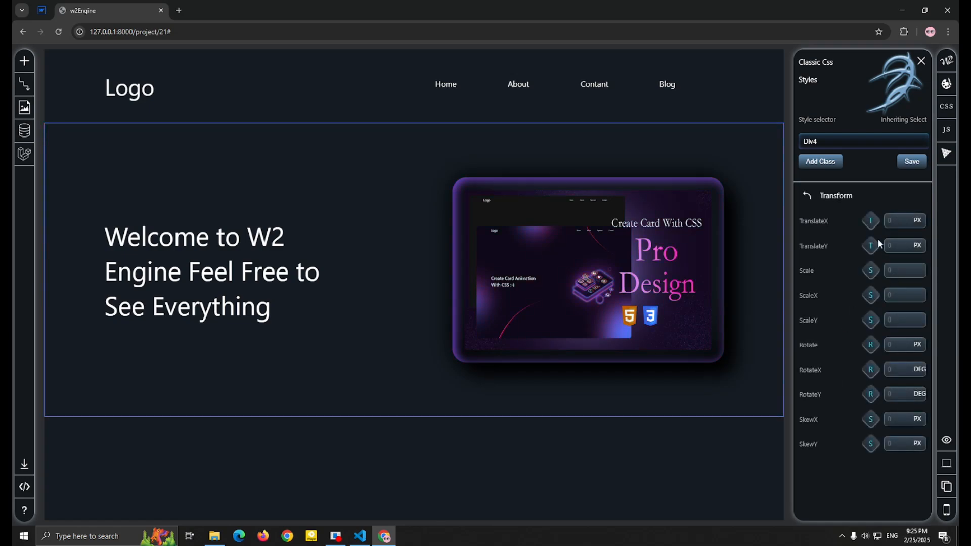
pyautogui.moveTo(870, 225); pyautogui.dragTo(872, 189)
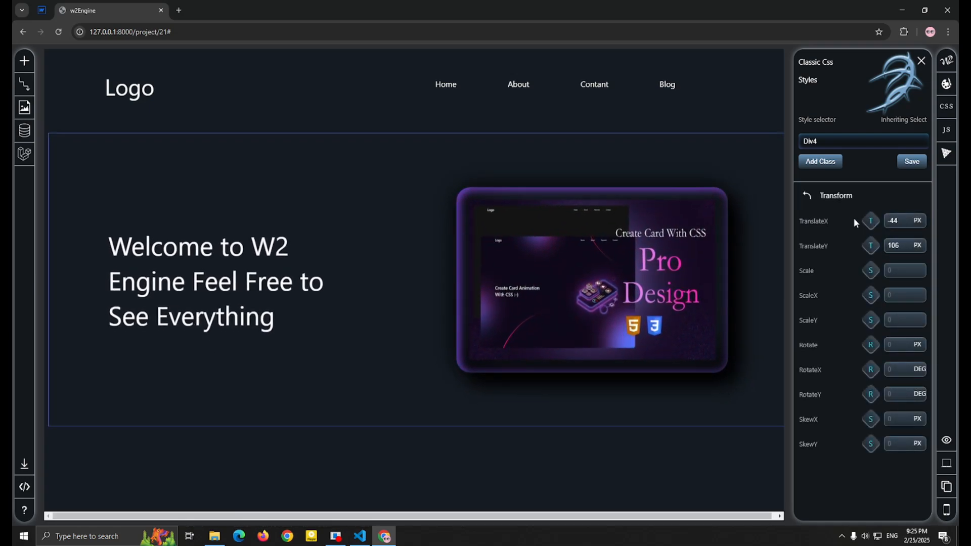
pyautogui.click(806, 195)
pyautogui.click(915, 434)
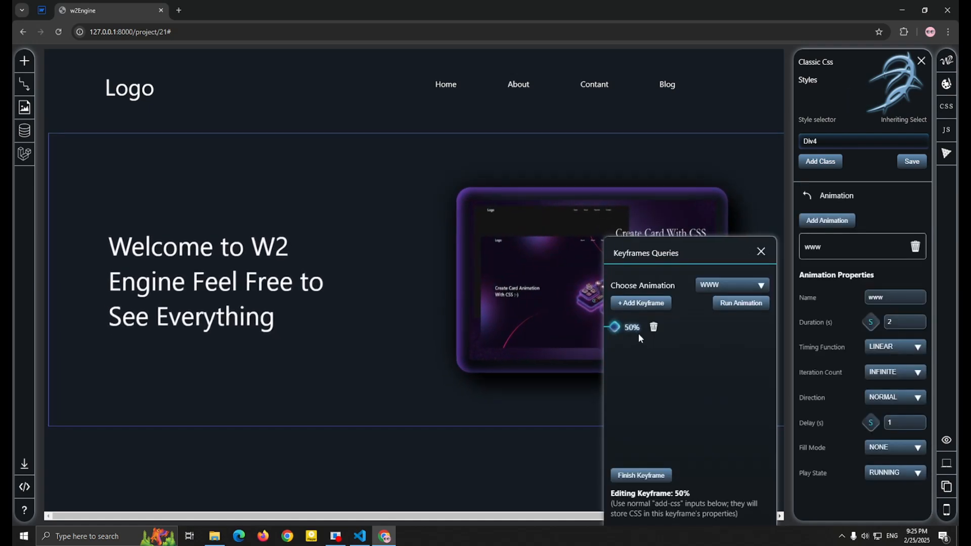
pyautogui.click(636, 476)
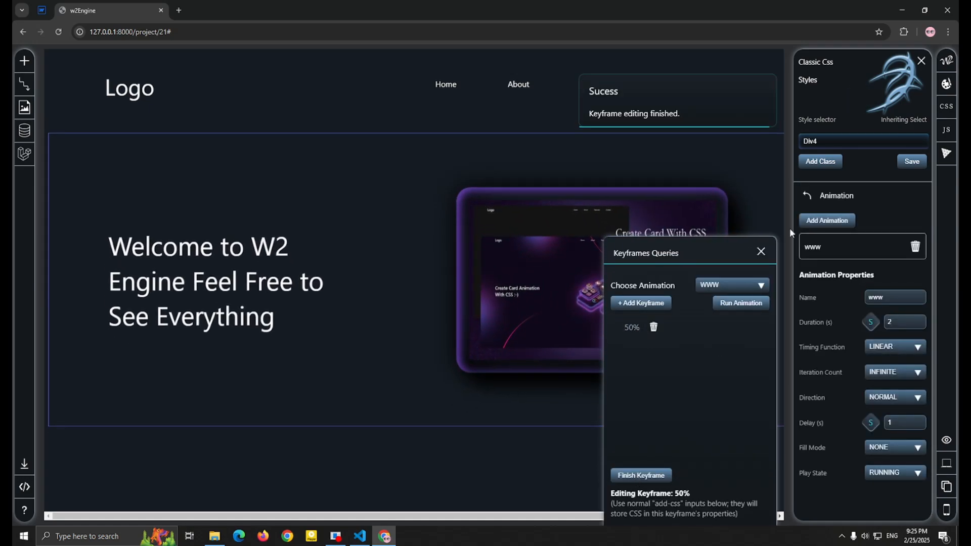
# - Delete the www animation from Div4 and close the keyframe queries
pyautogui.moveTo(809, 191); pyautogui.dragTo(918, 249)
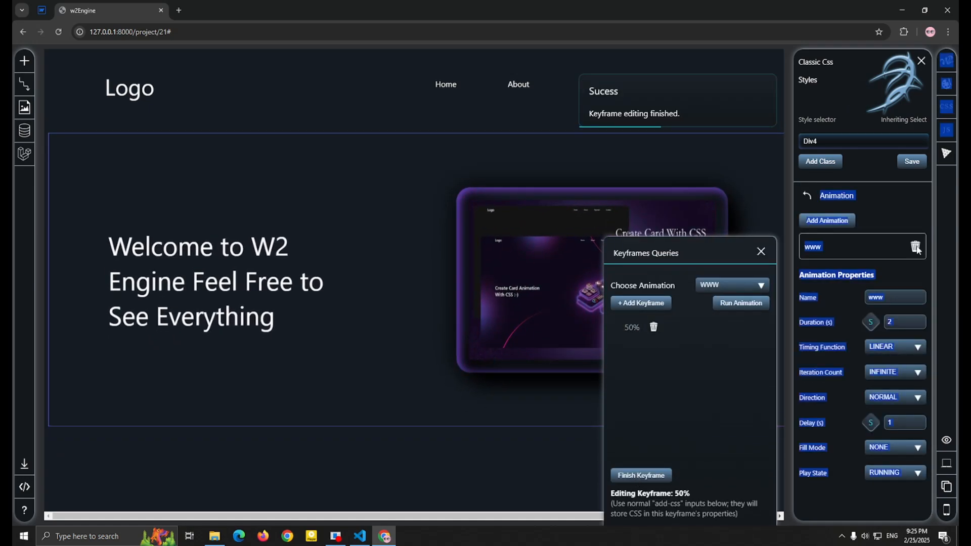
pyautogui.click(917, 248)
pyautogui.click(762, 251)
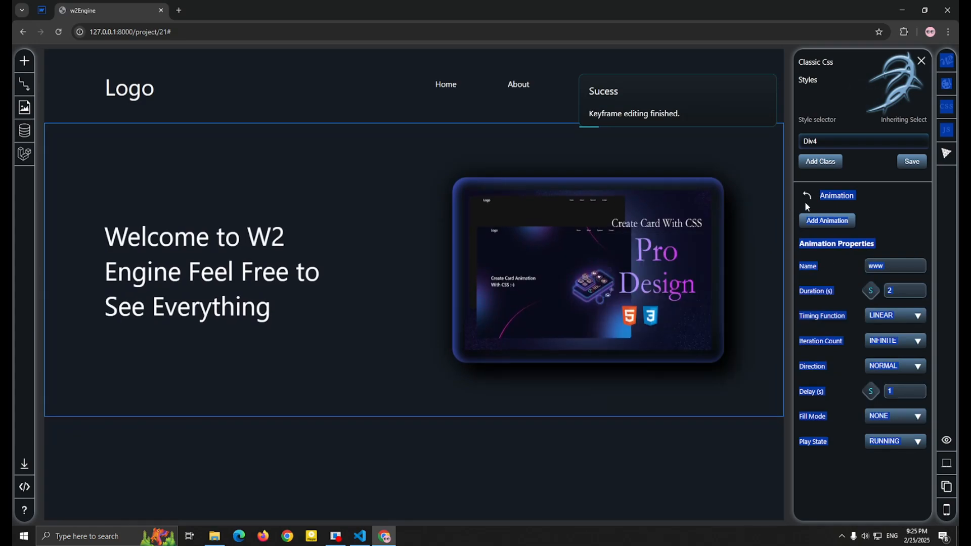
pyautogui.click(808, 195)
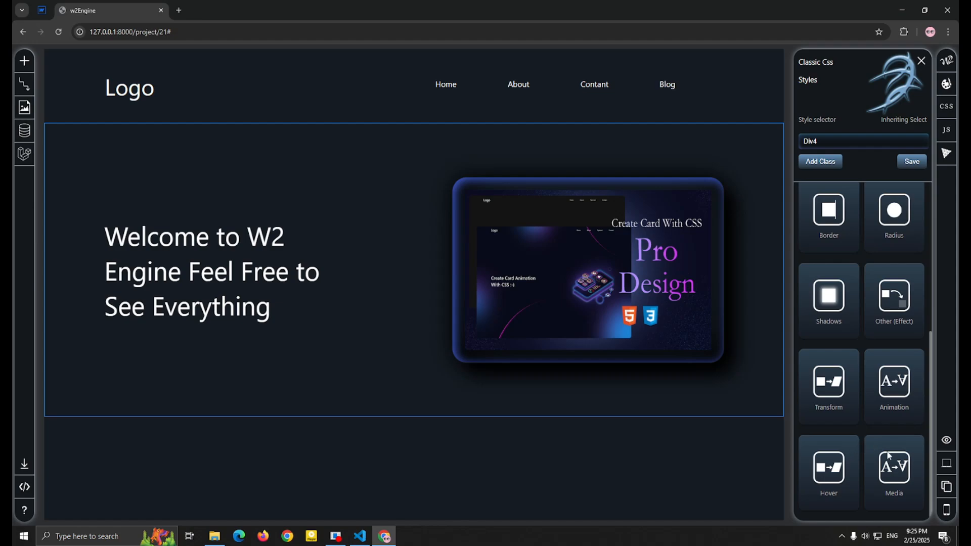
pyautogui.click(893, 468)
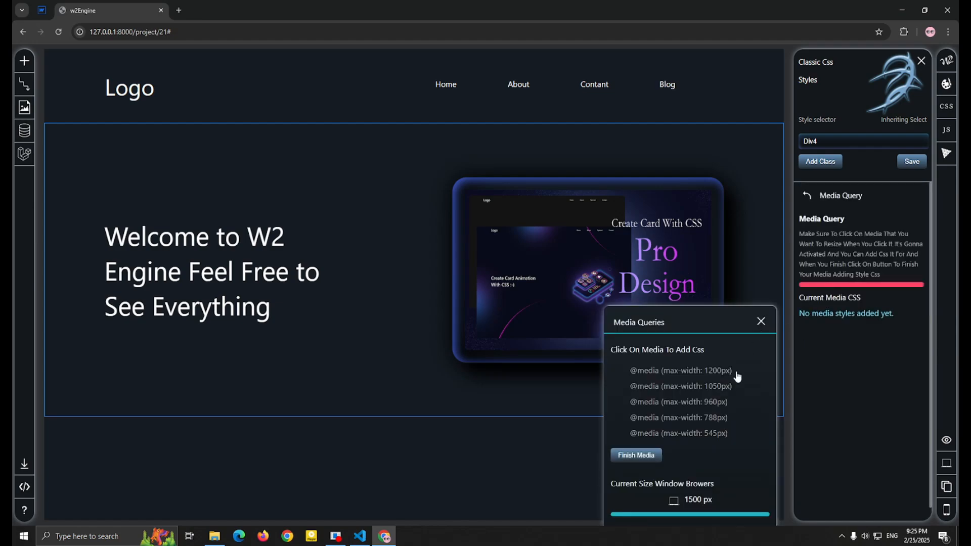
pyautogui.click(708, 402)
pyautogui.click(762, 322)
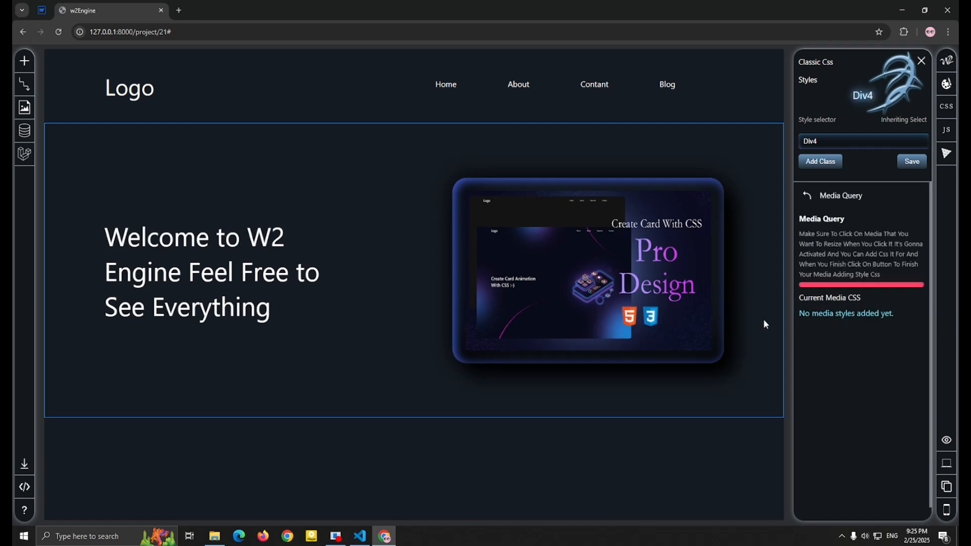
pyautogui.click(807, 198)
pyautogui.click(894, 469)
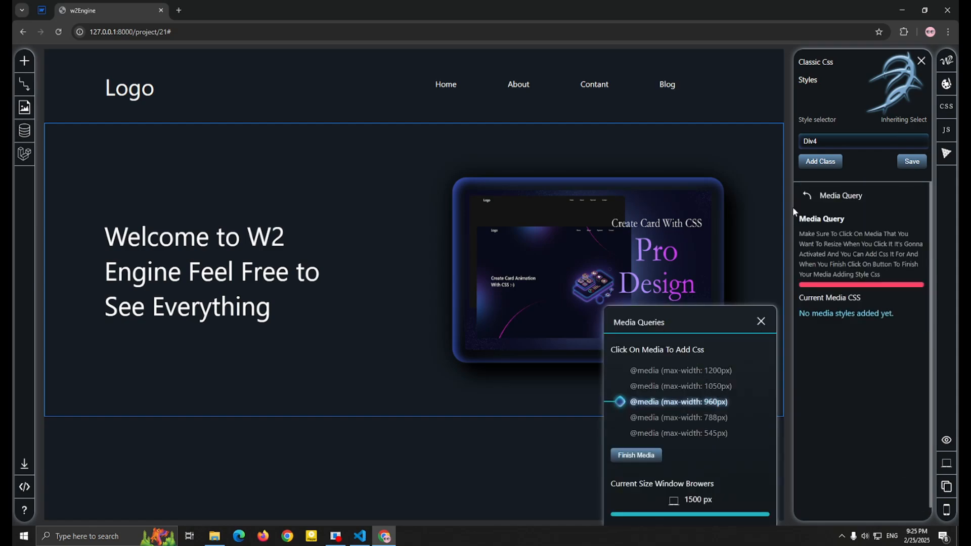
pyautogui.click(807, 196)
pyautogui.scroll(3, 852, 296)
pyautogui.scroll(1, 851, 305)
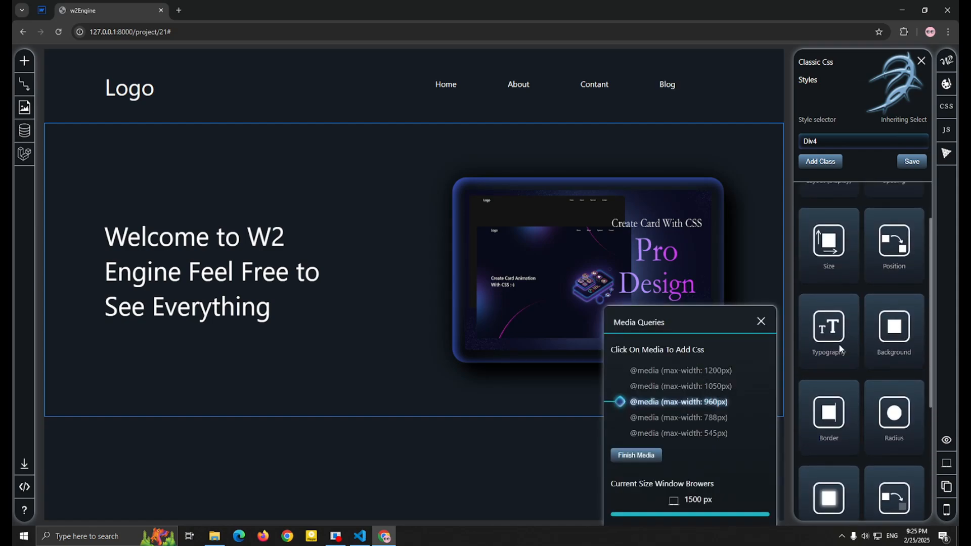
pyautogui.click(830, 274)
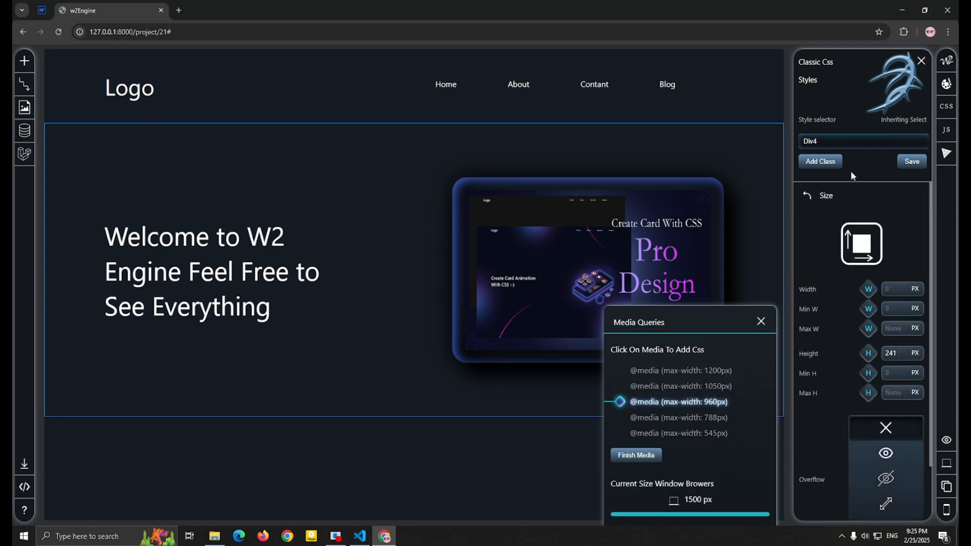
# - Review the media CSS stored for Div4 in the 960 px query and close the media queries
pyautogui.click(809, 195)
pyautogui.scroll(-3, 877, 304)
pyautogui.click(896, 461)
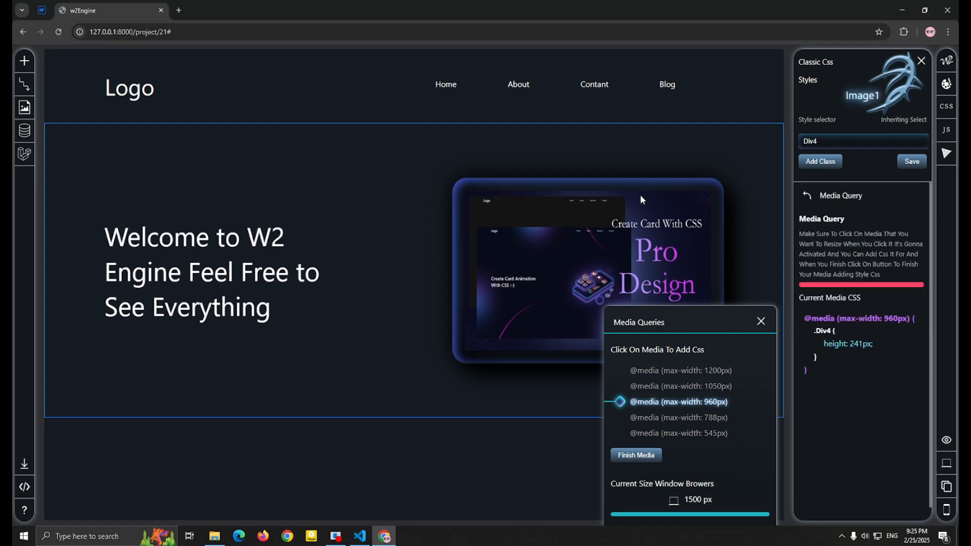
pyautogui.moveTo(909, 319); pyautogui.dragTo(847, 319)
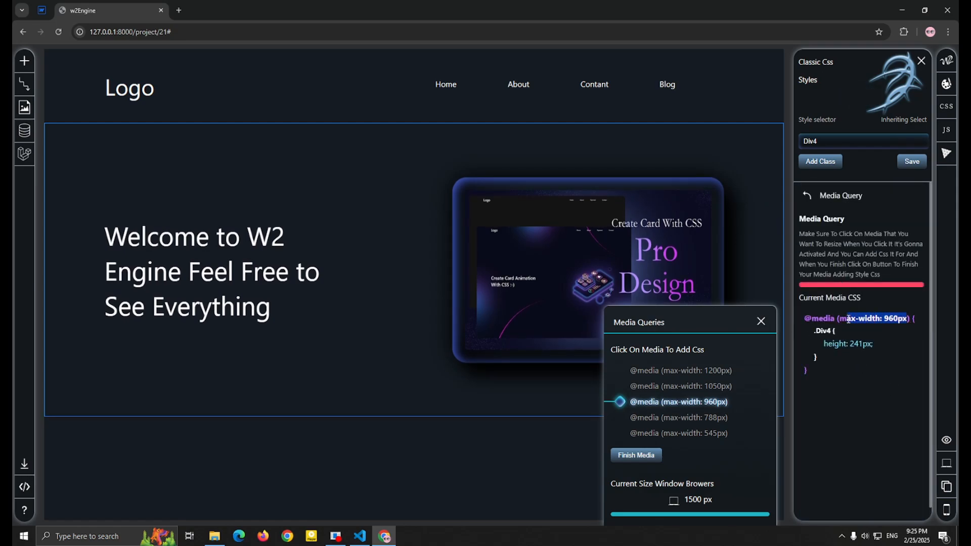
pyautogui.click(762, 322)
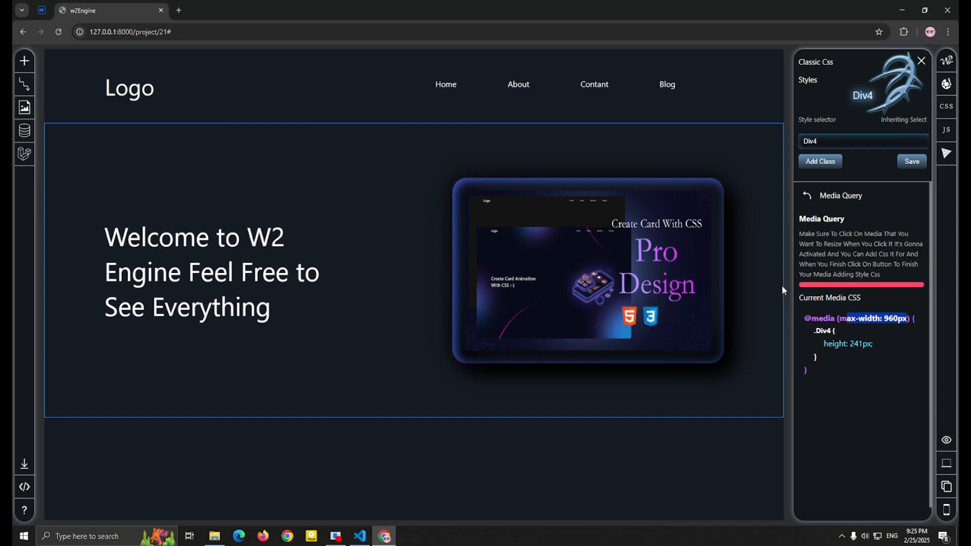
# - Look through the layout and position settings of Div4
pyautogui.click(807, 195)
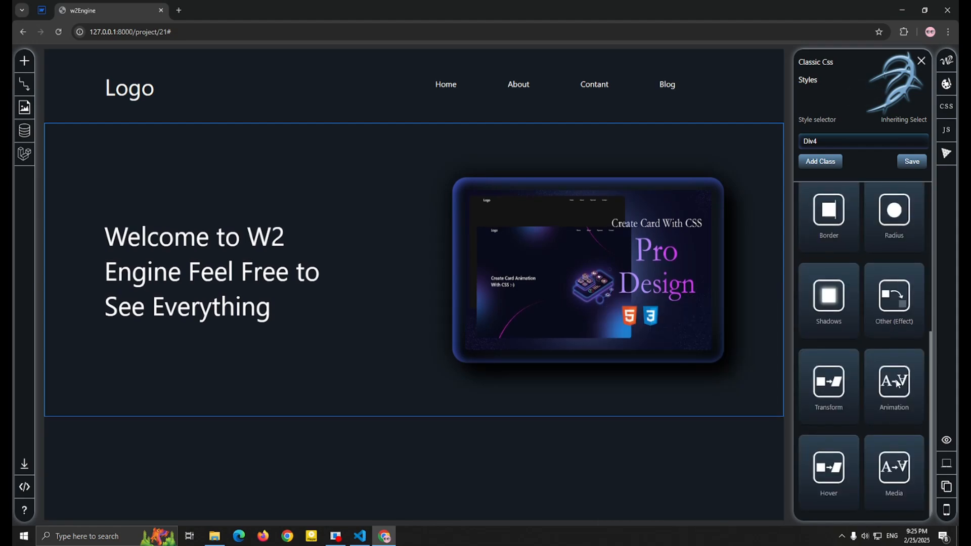
pyautogui.scroll(5, 860, 396)
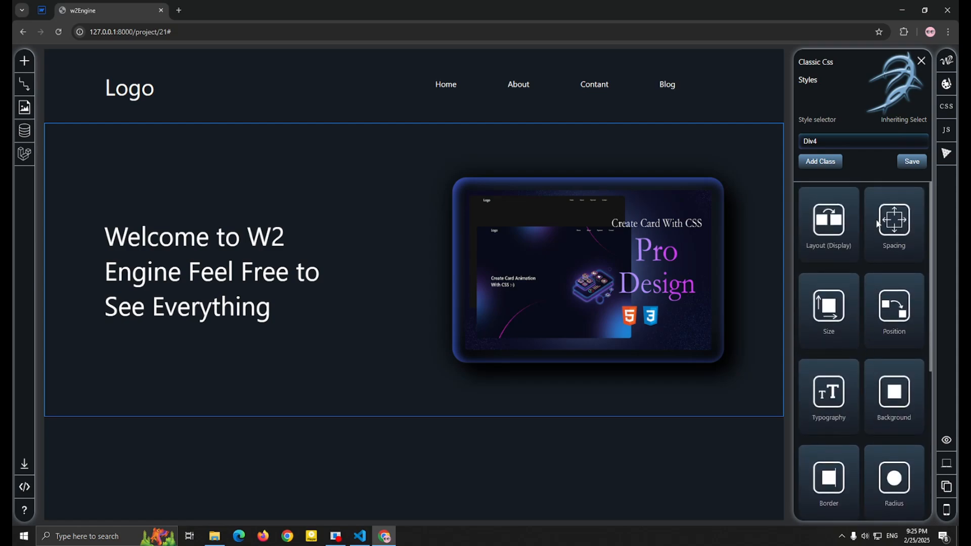
pyautogui.click(832, 231)
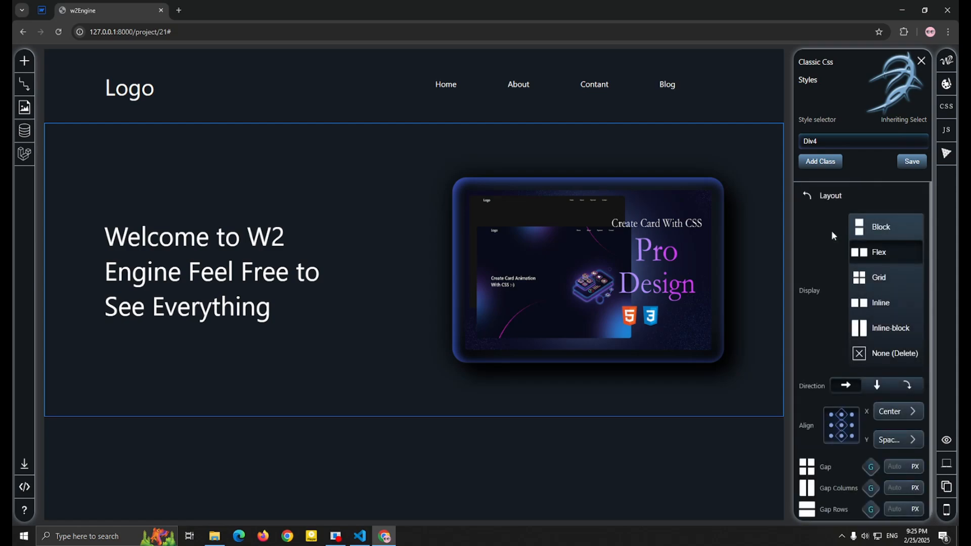
pyautogui.click(807, 195)
pyautogui.click(900, 316)
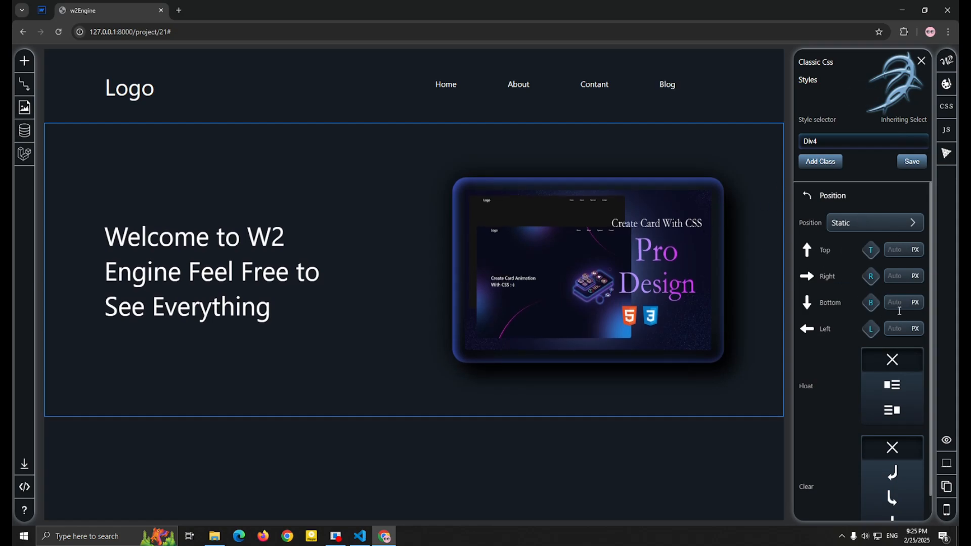
pyautogui.click(808, 195)
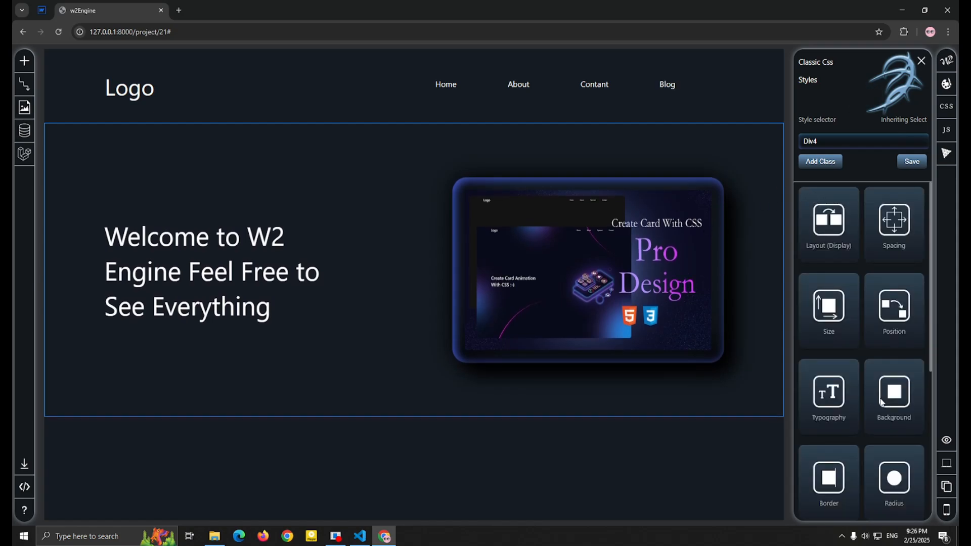
# - Try the uploaded card image from the assets as Div4's background and delete that background layer
pyautogui.click(900, 379)
pyautogui.click(916, 220)
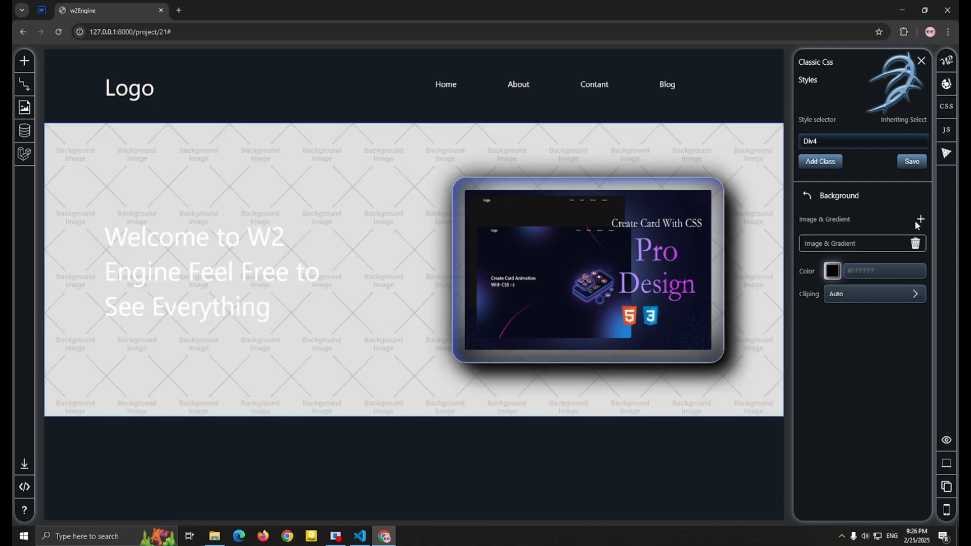
pyautogui.click(873, 243)
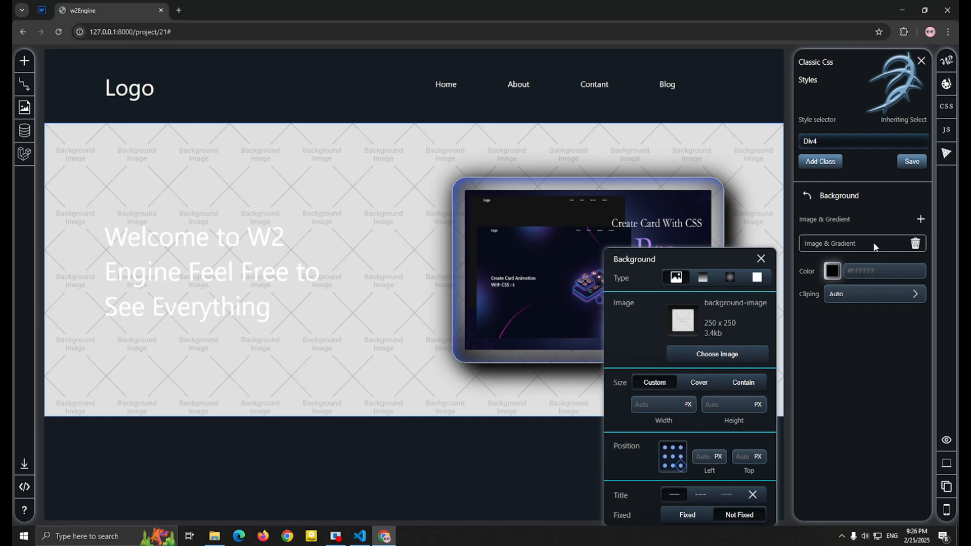
pyautogui.click(721, 354)
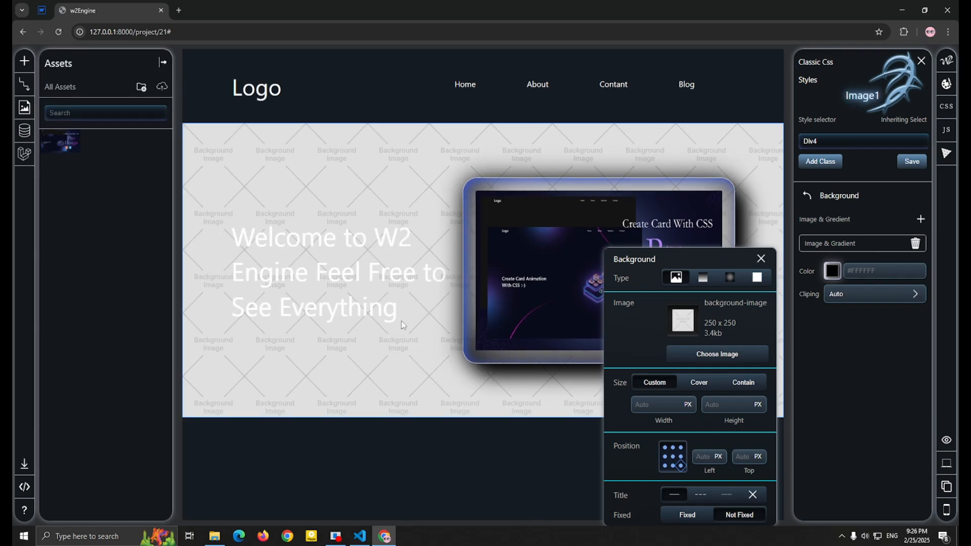
pyautogui.click(59, 140)
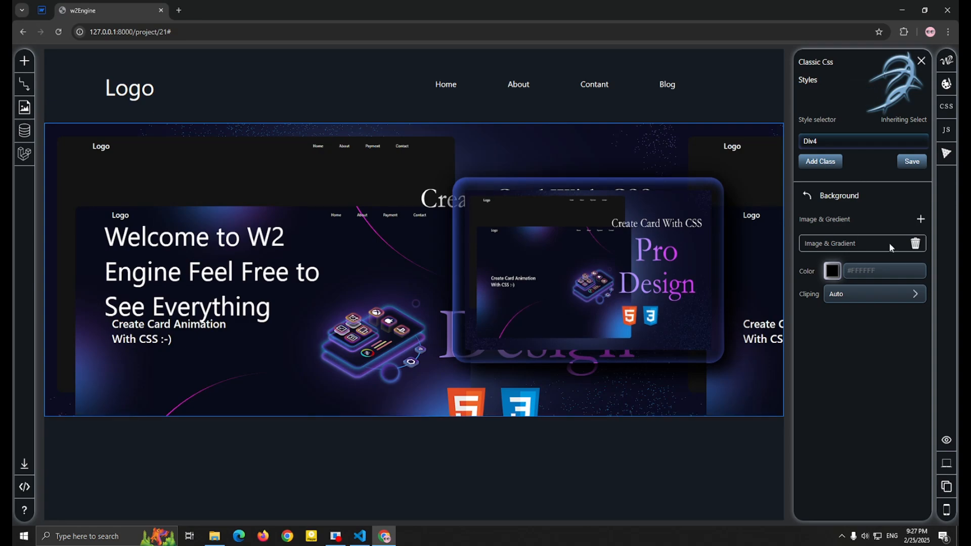
pyautogui.click(916, 244)
# - Add a new background layer to Div4 as a linear gradient at 0 deg, picking RGB 6, 5, 11 for the first stop
pyautogui.click(921, 219)
pyautogui.click(864, 243)
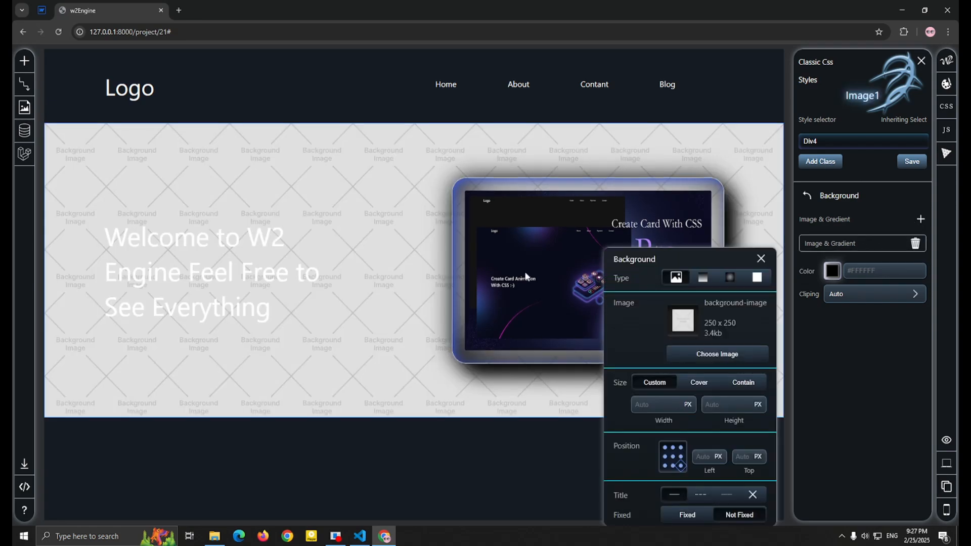
pyautogui.click(703, 277)
pyautogui.click(679, 378)
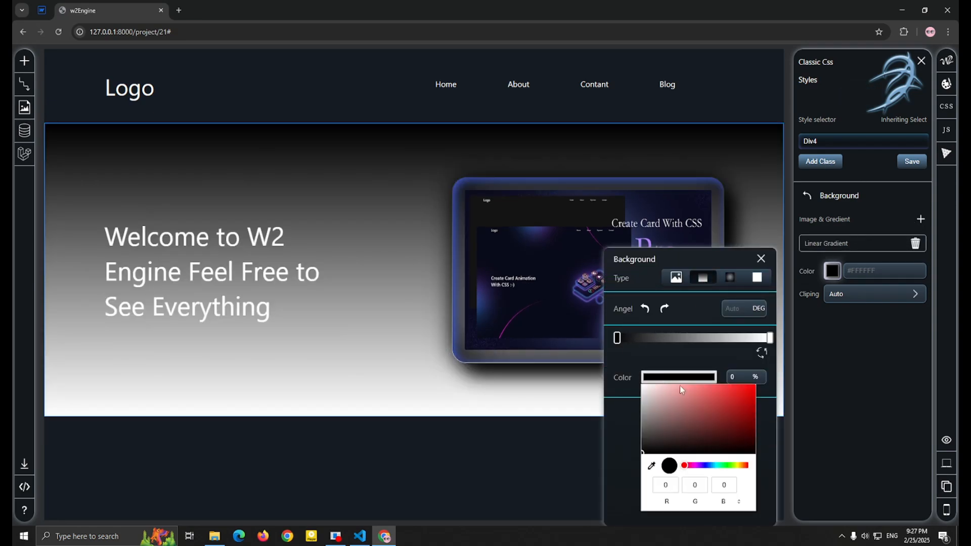
pyautogui.click(711, 427)
pyautogui.click(702, 465)
pyautogui.click(703, 451)
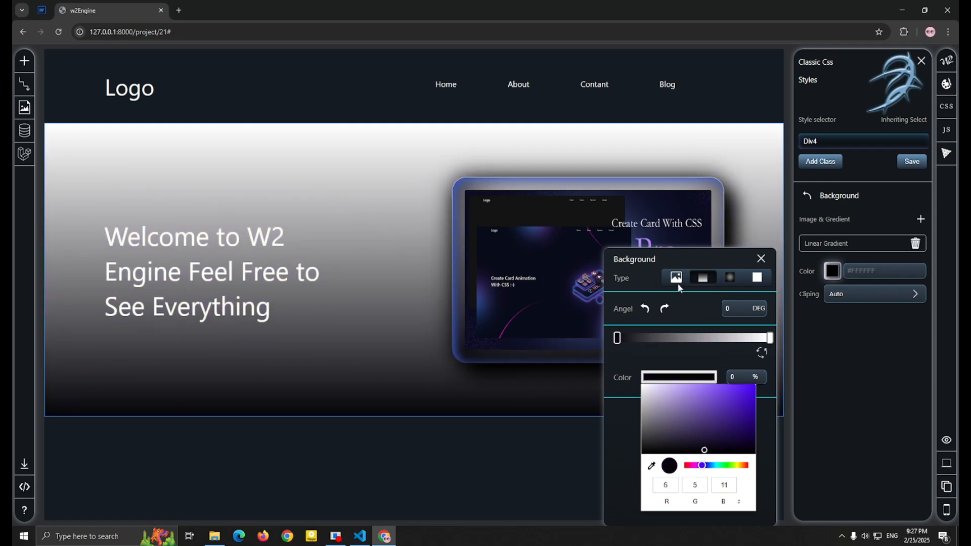
# - Switch Div4's background to a radial gradient and change its white 100% stop to a very dark purple-grey
pyautogui.click(719, 279)
pyautogui.click(684, 419)
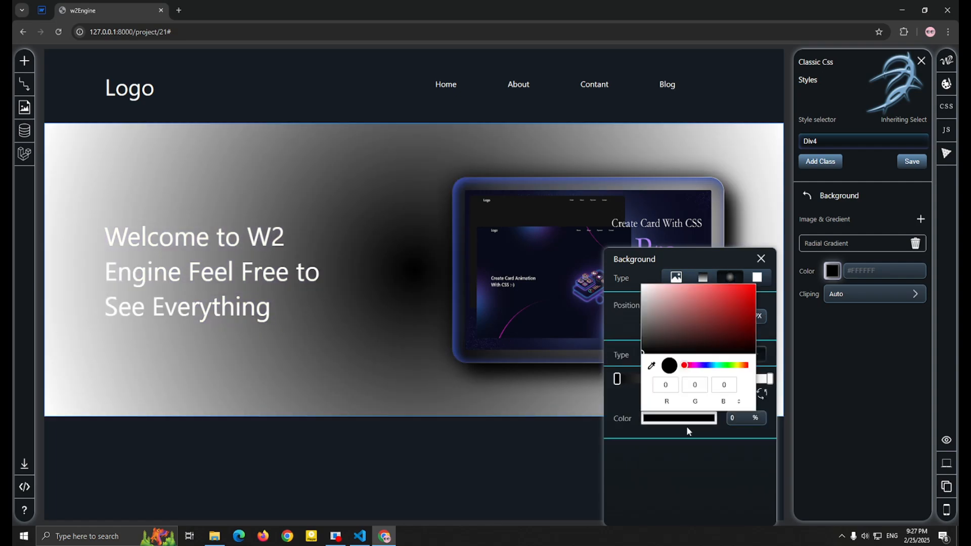
pyautogui.click(770, 379)
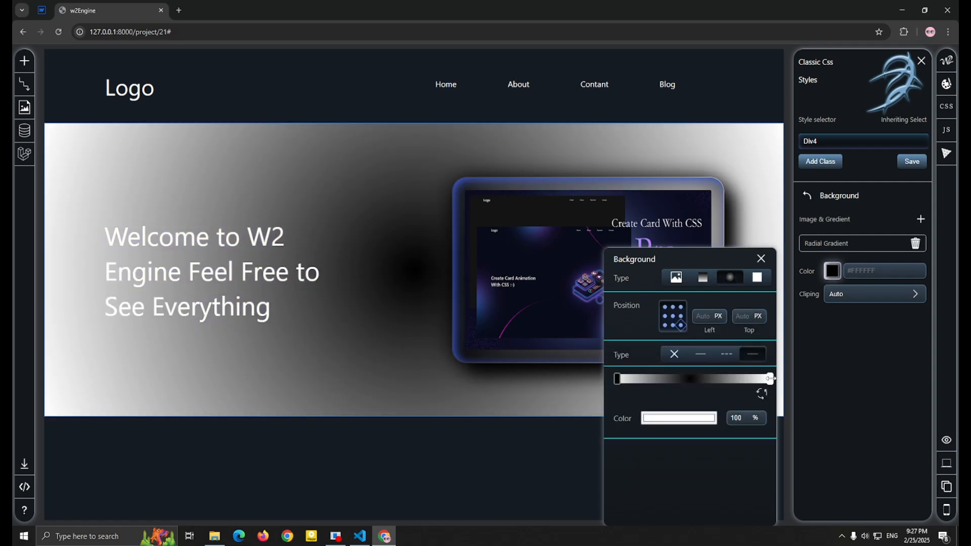
pyautogui.click(679, 419)
pyautogui.click(707, 365)
pyautogui.click(698, 347)
pyautogui.moveTo(698, 347); pyautogui.dragTo(650, 345)
pyautogui.moveTo(698, 365); pyautogui.dragTo(670, 343)
pyautogui.click(652, 426)
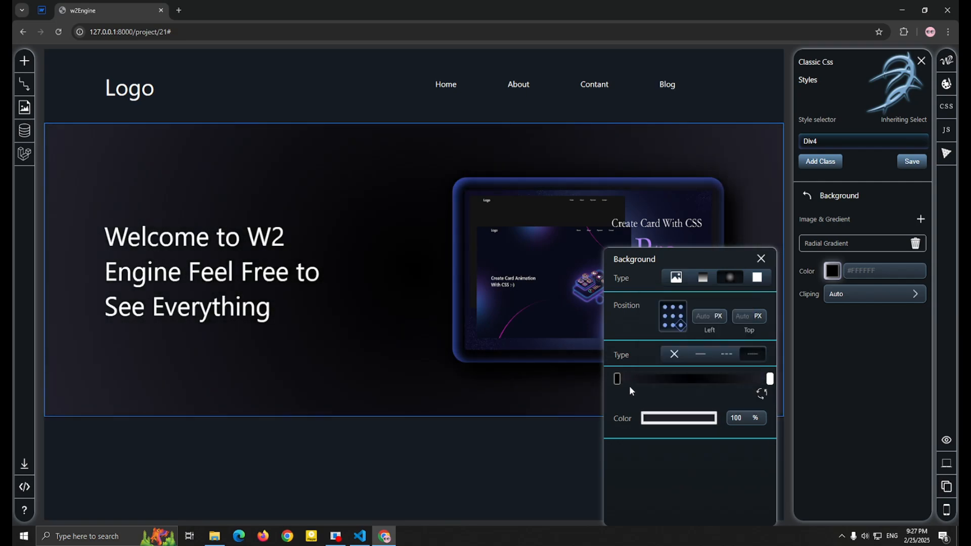
# - Try out other hues for the black stop of Div4's radial gradient and check the gradient's end stop
pyautogui.click(653, 419)
pyautogui.click(693, 366)
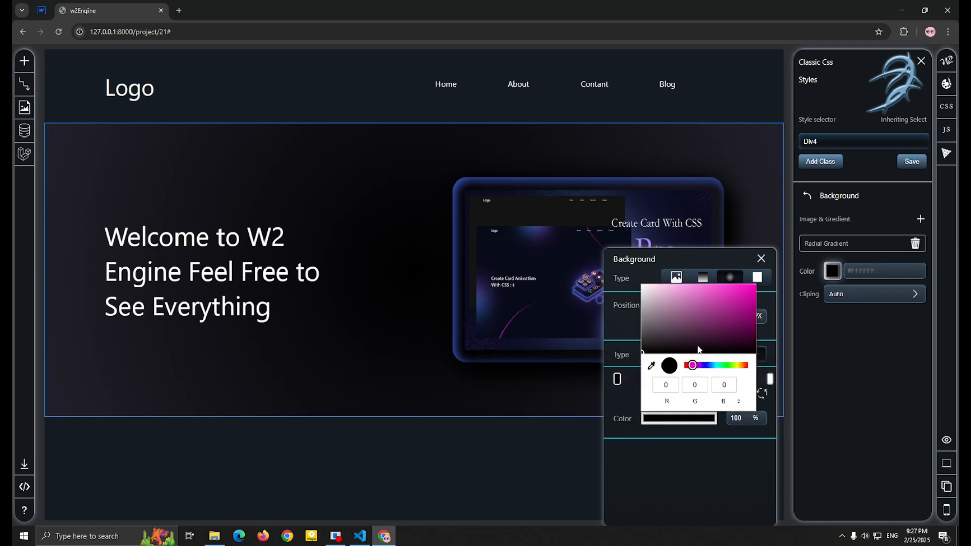
pyautogui.moveTo(701, 350)
pyautogui.mouseDown()
pyautogui.moveTo(683, 349)
pyautogui.moveTo(701, 365)
pyautogui.mouseUp()
pyautogui.click(719, 434)
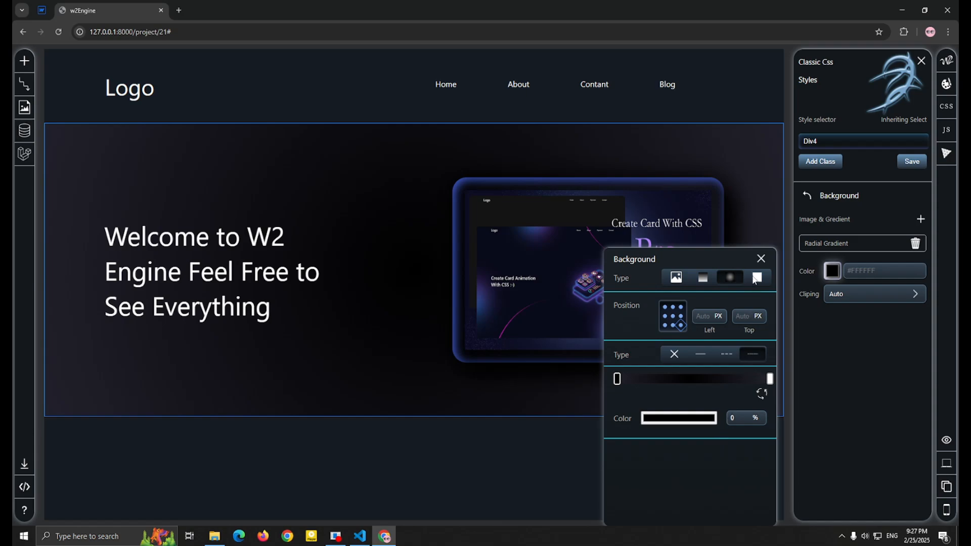
pyautogui.moveTo(771, 379)
pyautogui.mouseDown()
pyautogui.moveTo(716, 384)
pyautogui.moveTo(781, 381)
pyautogui.mouseUp()
# - Reopen Div4's background layer, set its type back to radial gradient, and select the Body
pyautogui.click(841, 247)
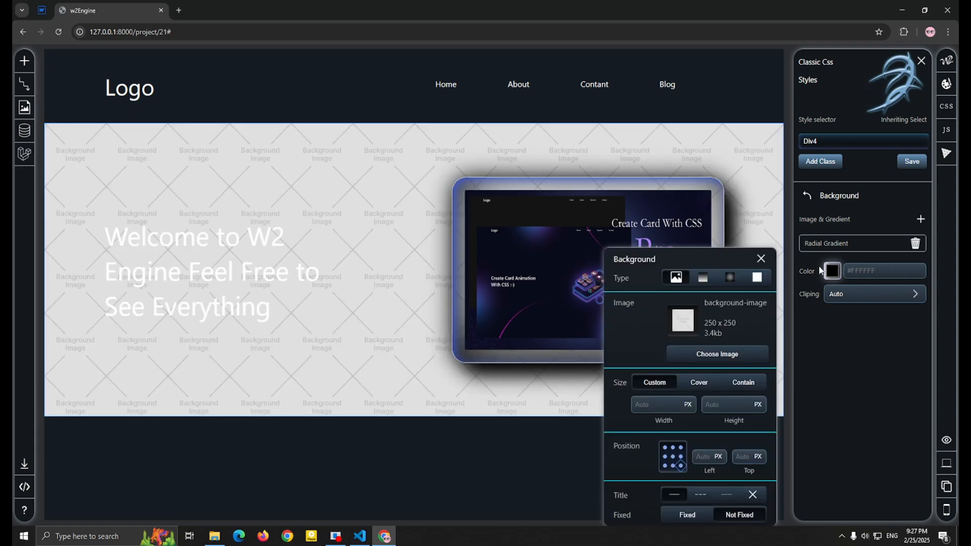
pyautogui.click(732, 274)
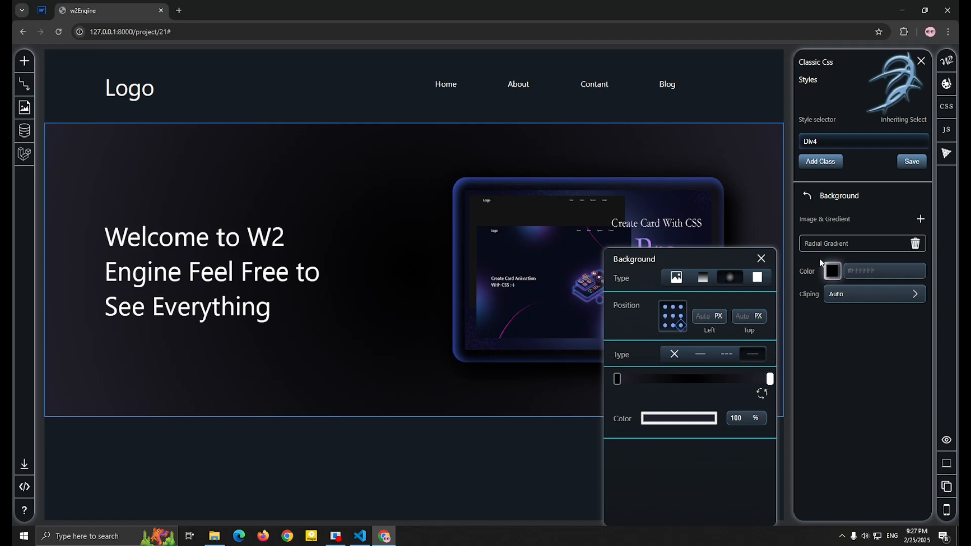
pyautogui.click(494, 456)
pyautogui.click(807, 196)
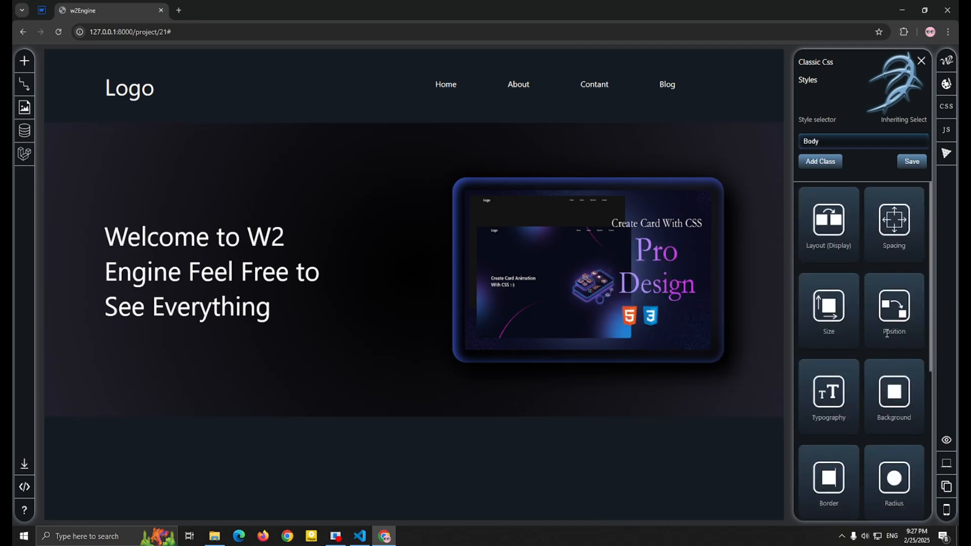
# - Activate the .Div4:hover query, go to the height in the size settings, and finish the hover editing
pyautogui.scroll(-2, 888, 334)
pyautogui.scroll(2, 889, 333)
pyautogui.scroll(-2, 888, 333)
pyautogui.scroll(-4, 888, 334)
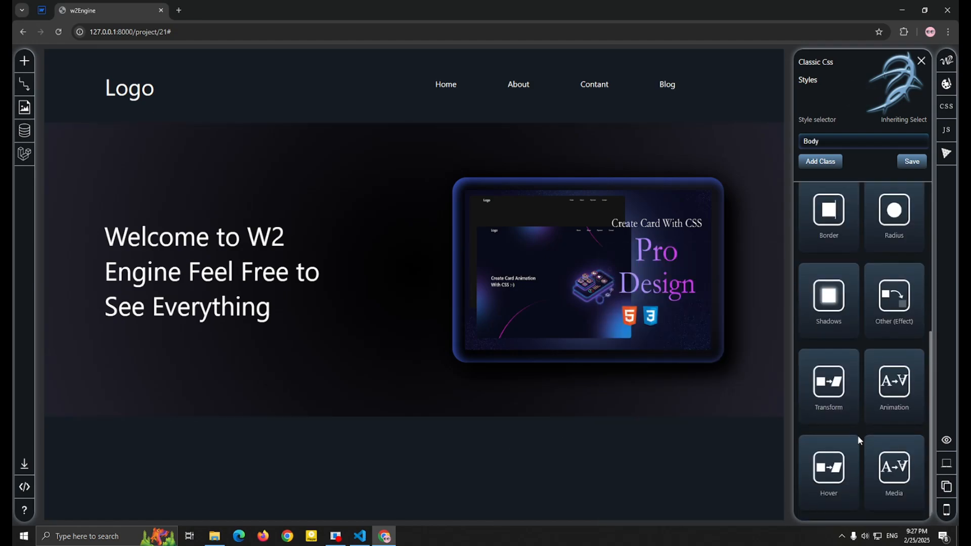
pyautogui.click(814, 442)
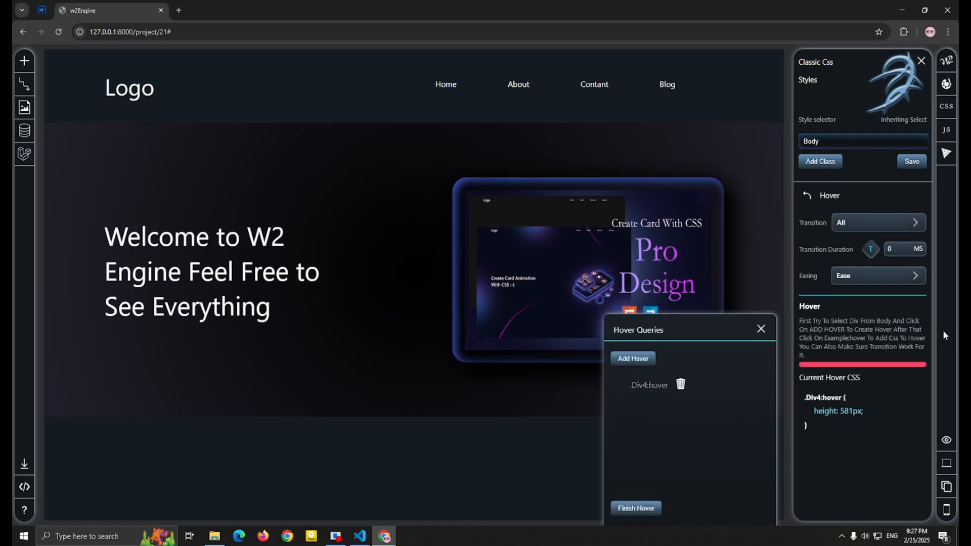
pyautogui.click(647, 390)
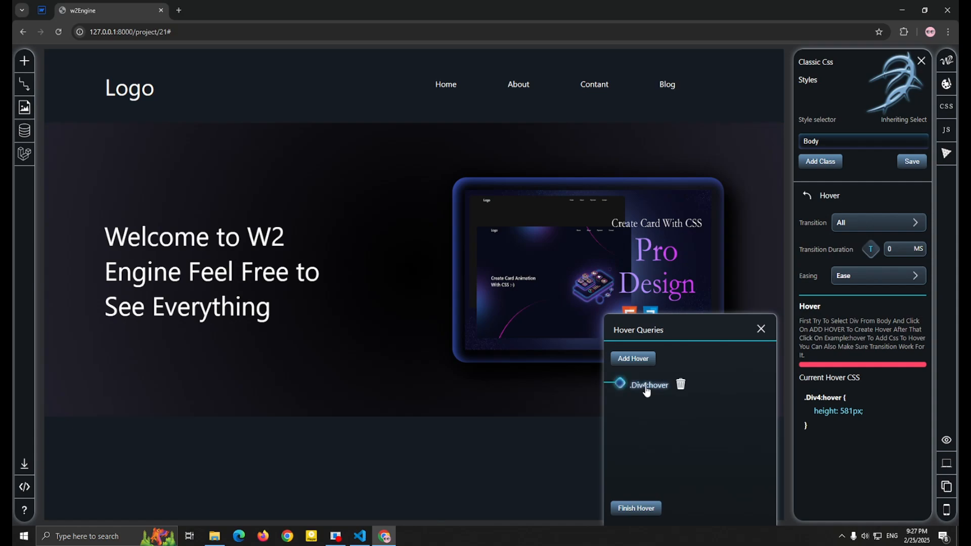
pyautogui.click(808, 196)
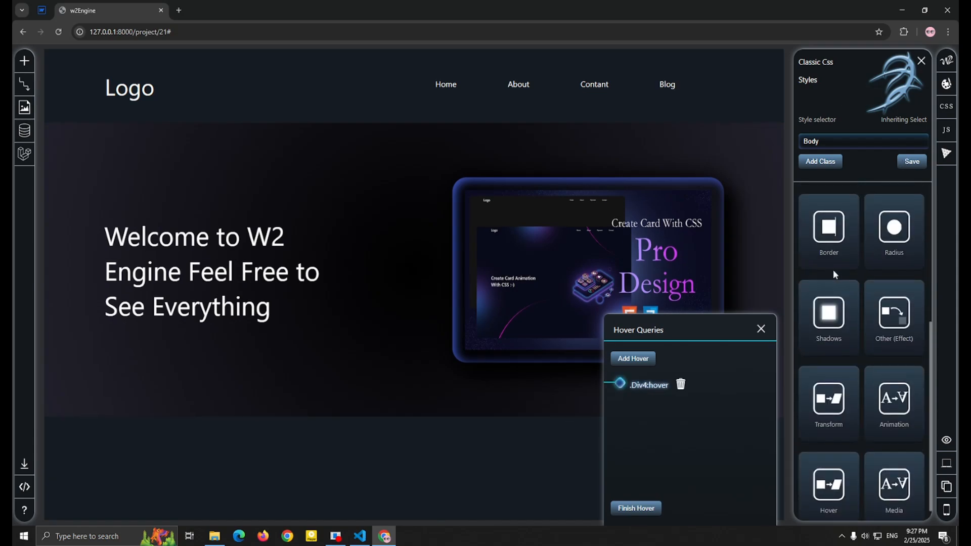
pyautogui.click(832, 310)
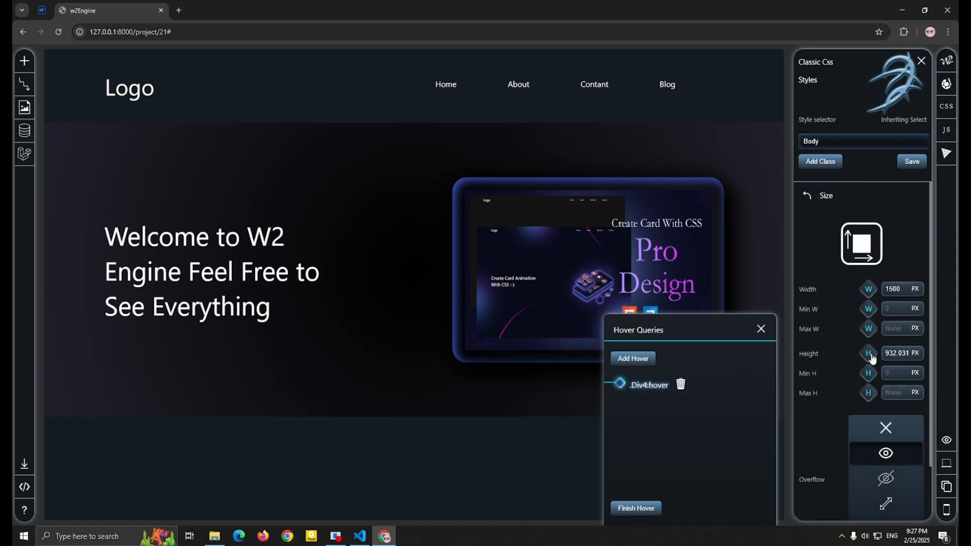
pyautogui.click(869, 353)
pyautogui.click(874, 354)
pyautogui.click(626, 510)
# - Open the animation settings and delete the 50% keyframe
pyautogui.click(807, 197)
pyautogui.scroll(-5, 878, 425)
pyautogui.click(881, 393)
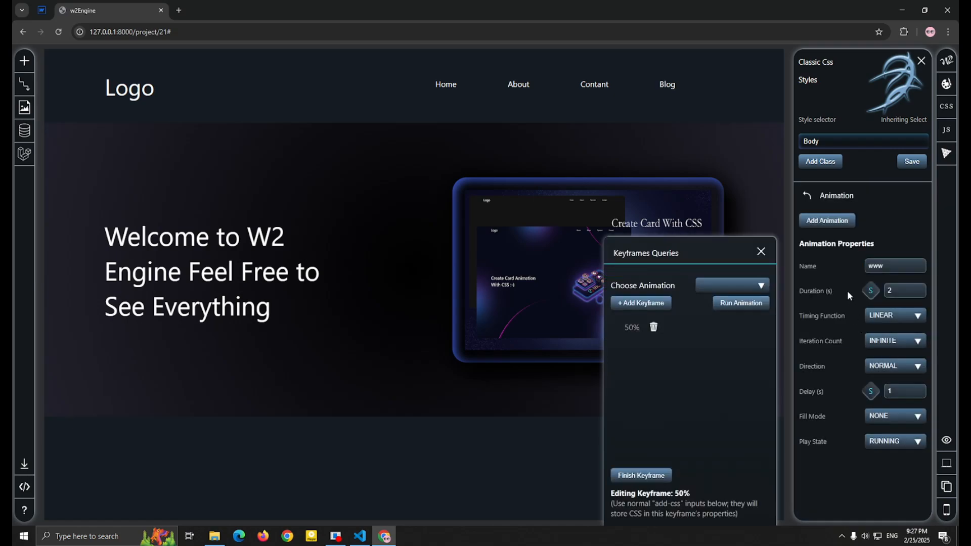
pyautogui.click(657, 329)
pyautogui.click(839, 225)
pyautogui.write('www')
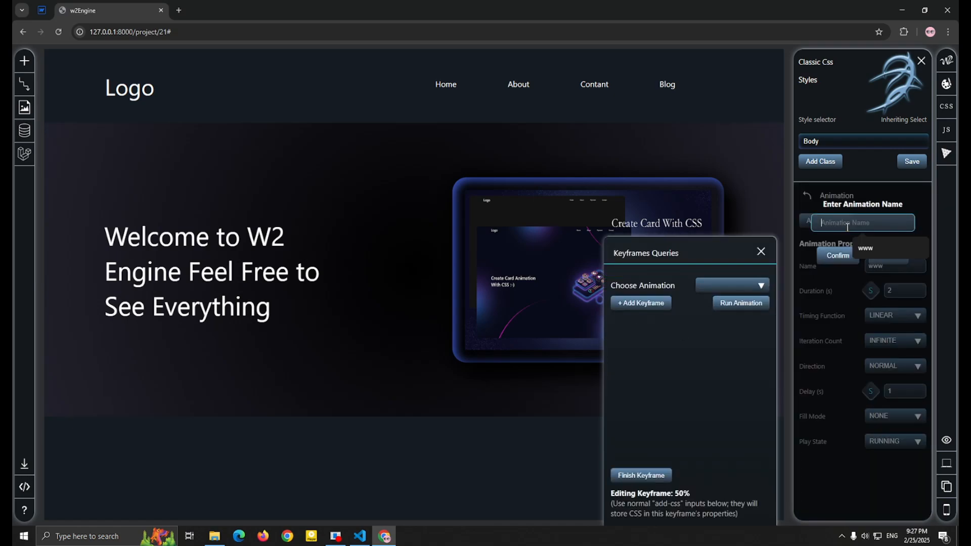
pyautogui.click(832, 256)
pyautogui.click(853, 237)
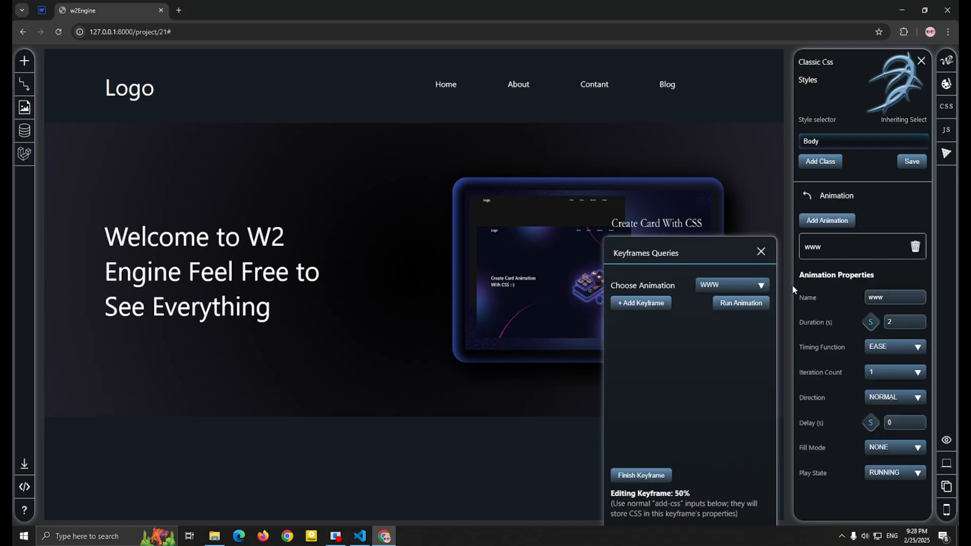
# - Add a 55% keyframe to the www animation and select it for editing
pyautogui.click(657, 303)
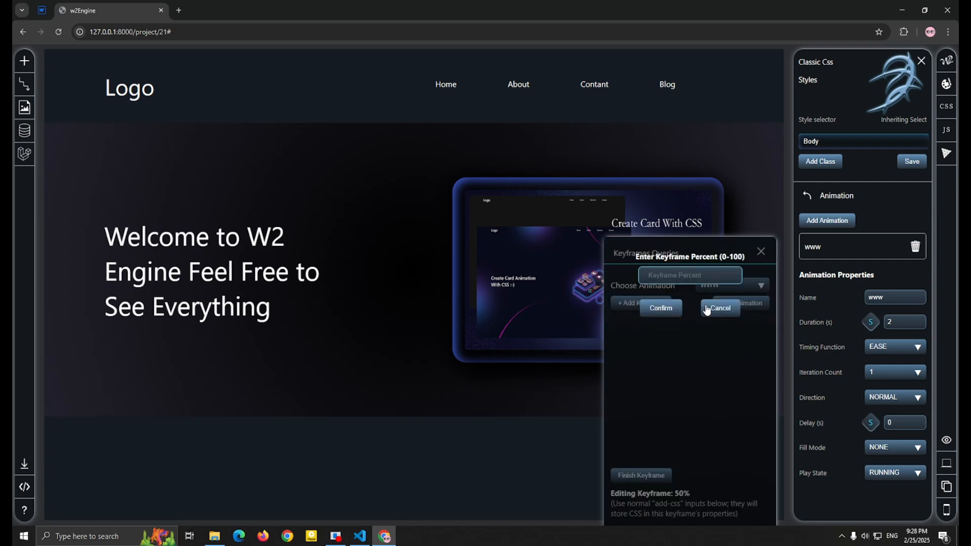
pyautogui.write('55')
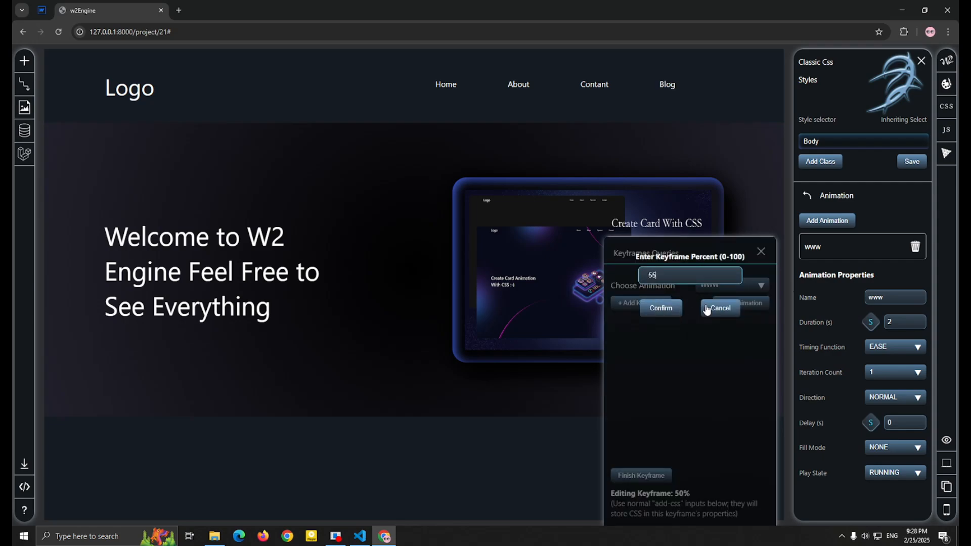
pyautogui.click(661, 309)
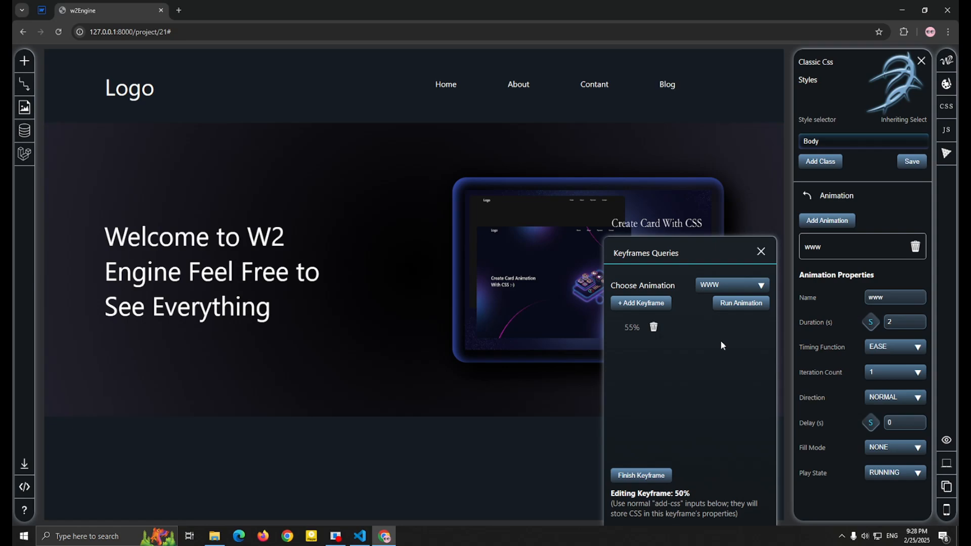
pyautogui.click(632, 329)
# - Set the 55% keyframe's hue rotate filter to 276 degrees in the effect settings and finish the keyframe editing
pyautogui.click(807, 196)
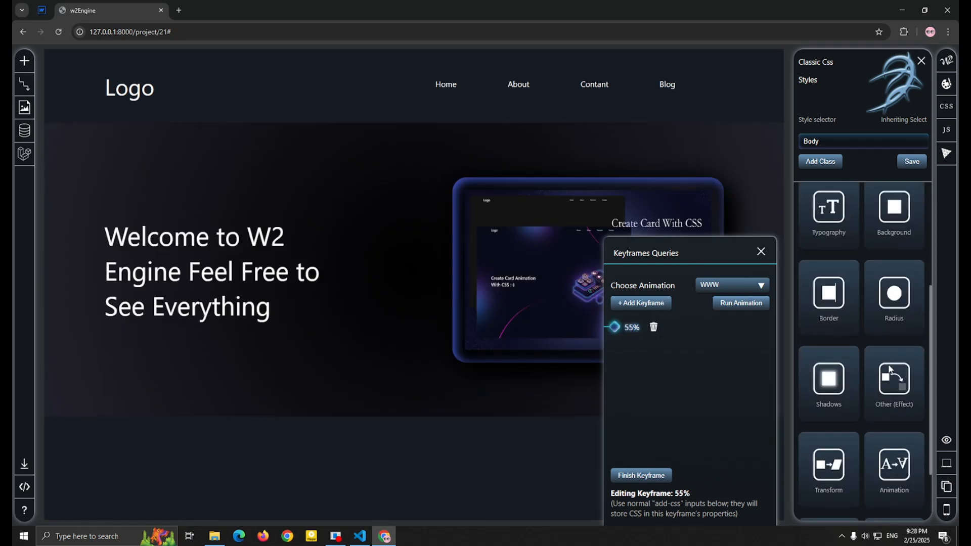
pyautogui.scroll(3, 889, 373)
pyautogui.scroll(-4, 889, 373)
pyautogui.click(888, 370)
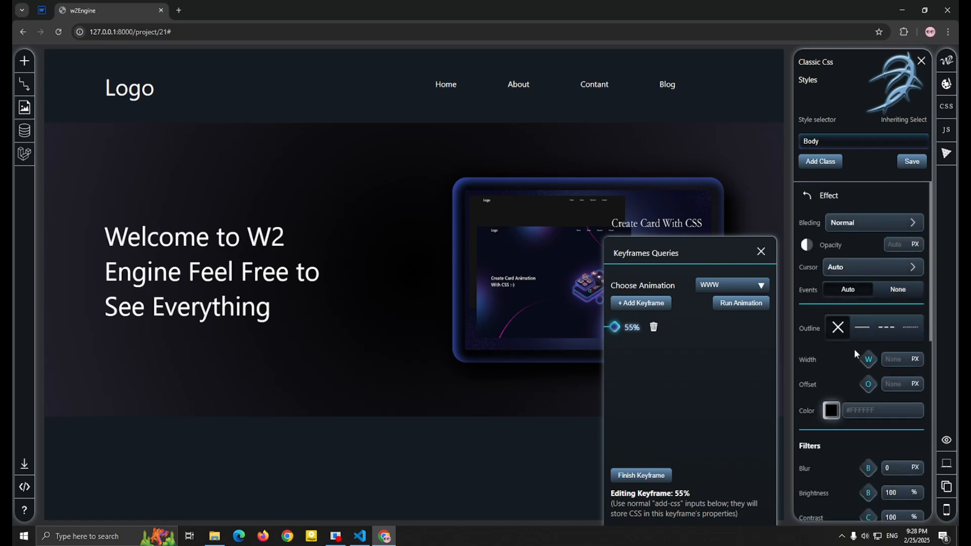
pyautogui.scroll(-1, 858, 369)
pyautogui.scroll(-3, 859, 370)
pyautogui.moveTo(868, 391); pyautogui.dragTo(870, 231)
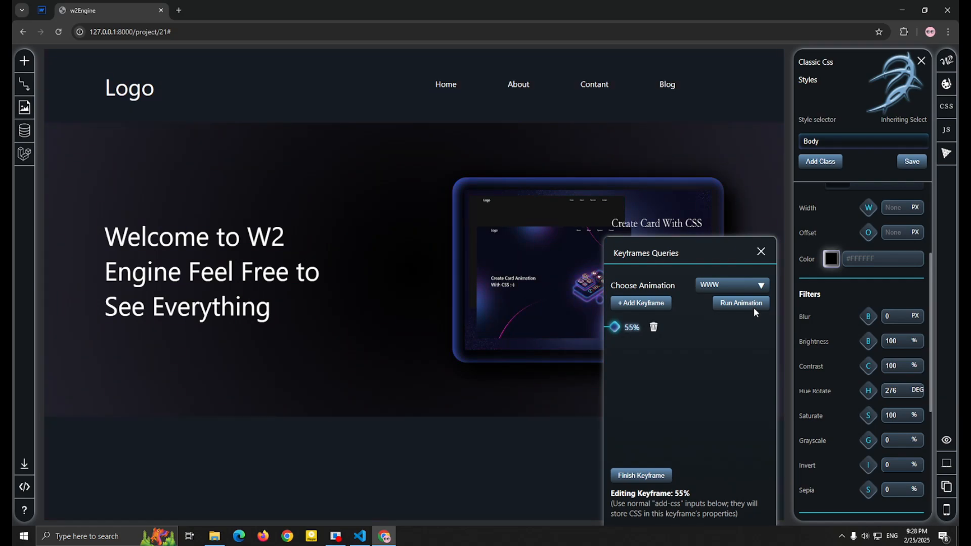
pyautogui.click(646, 477)
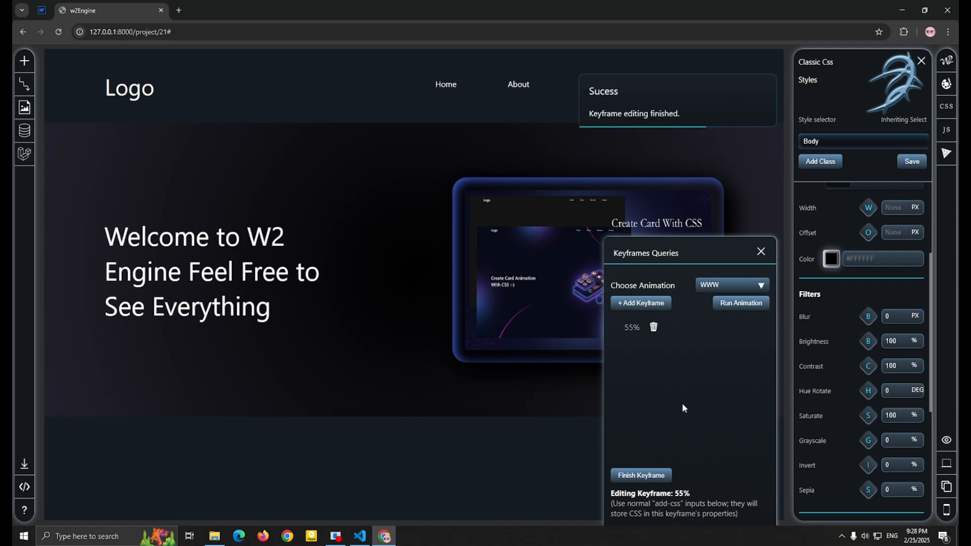
# - Set the Body's hue rotate filter to 135 degrees and close the keyframe queries
pyautogui.scroll(2, 880, 382)
pyautogui.scroll(-3, 880, 382)
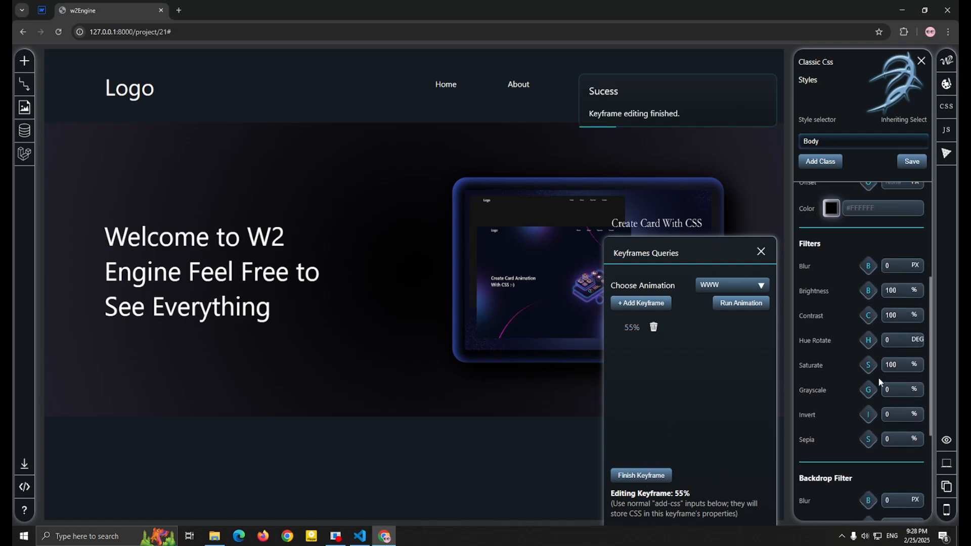
pyautogui.moveTo(870, 344); pyautogui.dragTo(879, 313)
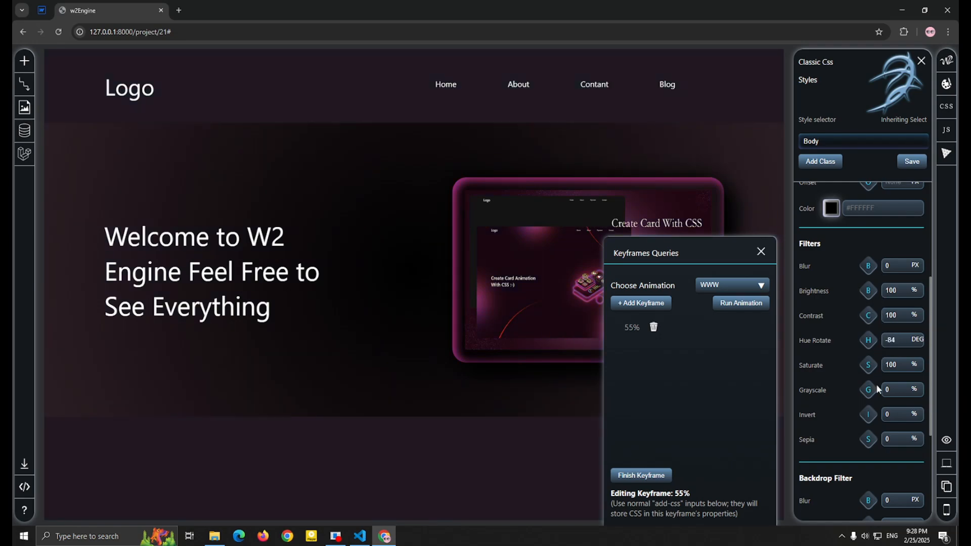
pyautogui.moveTo(878, 389); pyautogui.dragTo(875, 273)
pyautogui.click(761, 252)
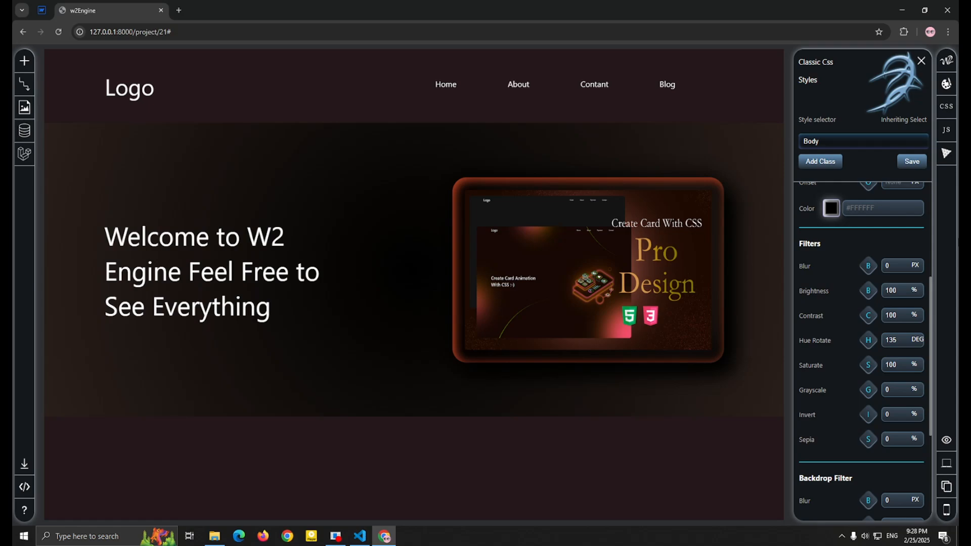
# - View the generated HTML and CSS code of the page, close it, and check the download option
pyautogui.click(25, 488)
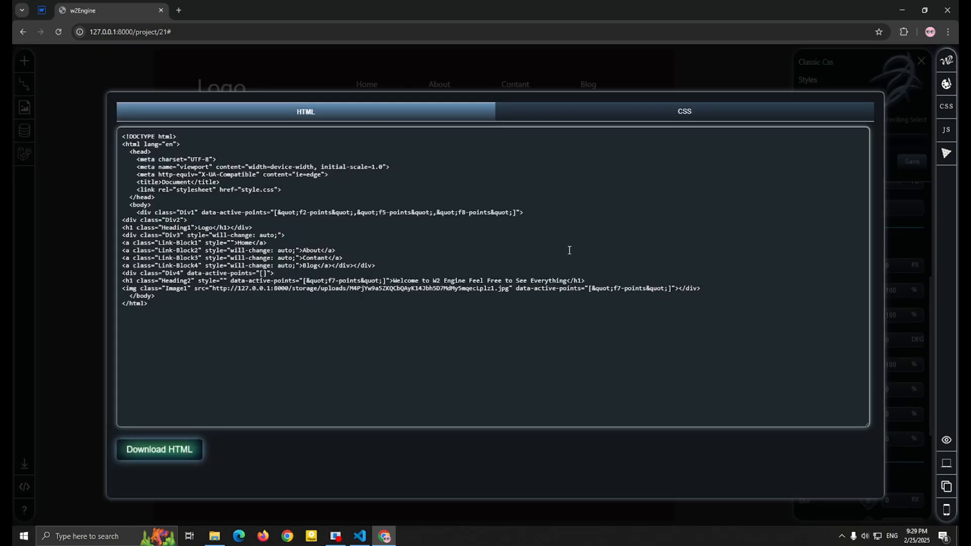
pyautogui.click(754, 108)
pyautogui.click(374, 109)
pyautogui.click(472, 68)
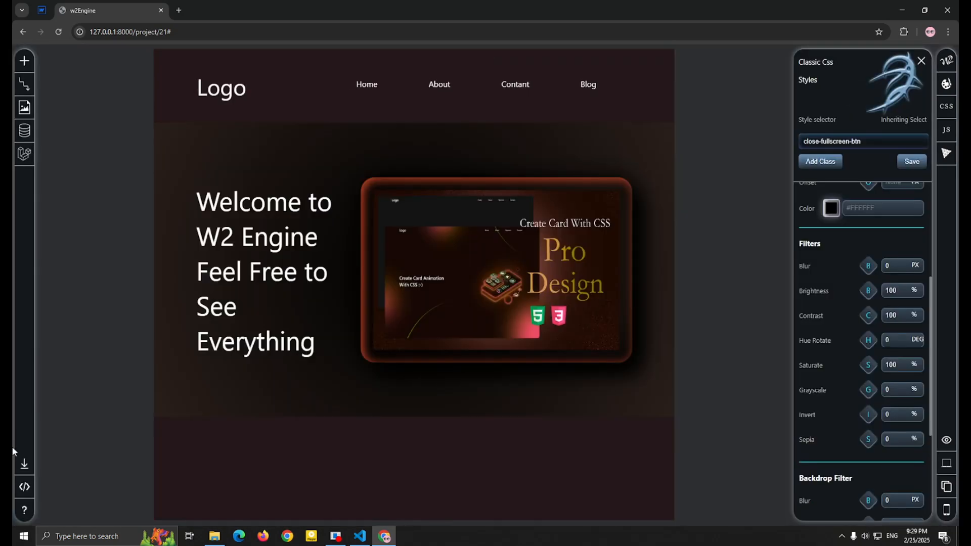
pyautogui.click(25, 464)
pyautogui.click(366, 196)
# - Show the element tree and try to move Div4 up to Div1's place
pyautogui.click(24, 85)
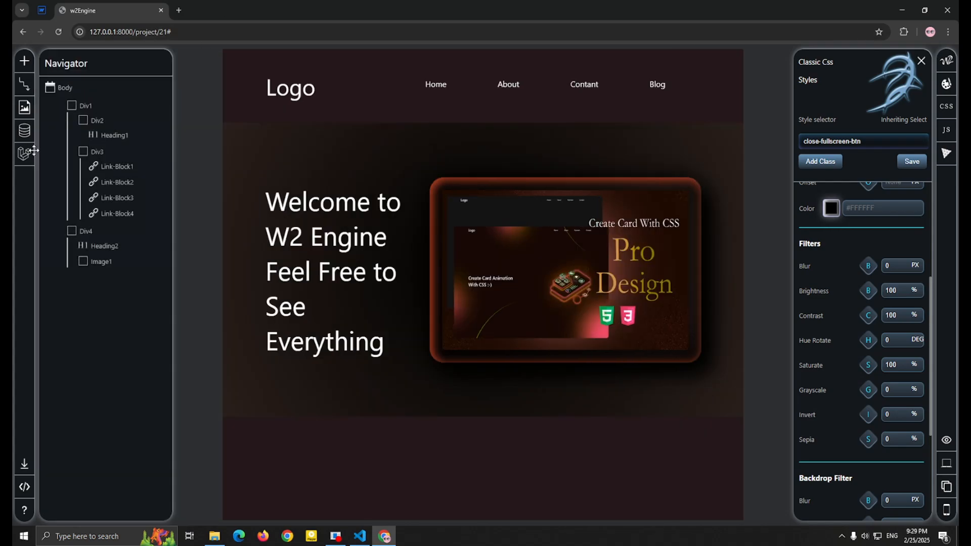
pyautogui.moveTo(85, 235); pyautogui.dragTo(87, 114)
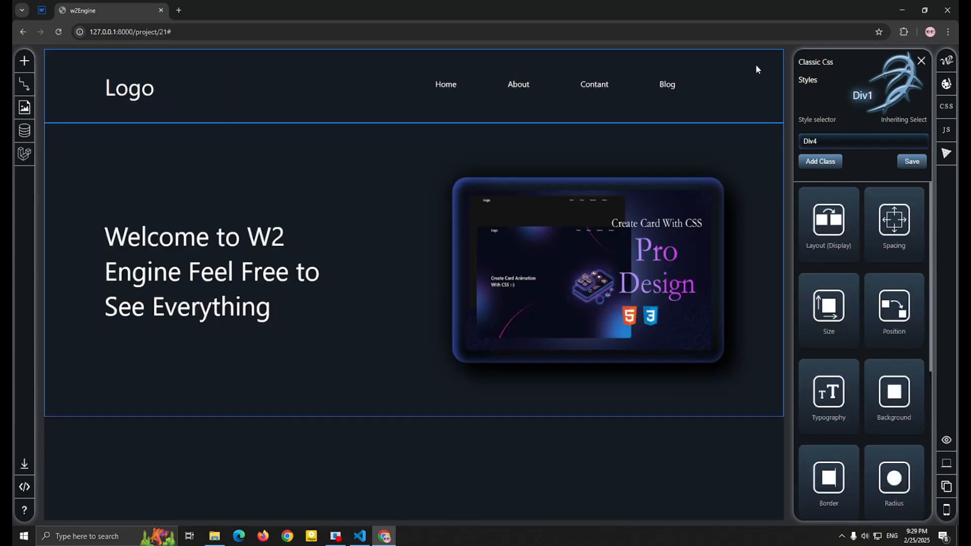